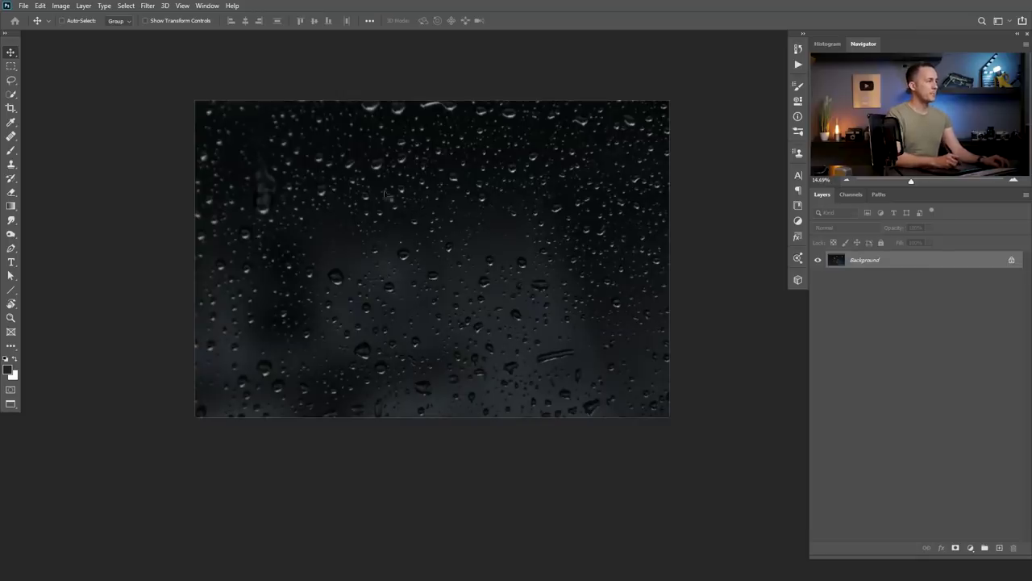
Copy the entire raindrop texture and paste it as a new layer over the snowboarder portrait.
key("ctrl+a")
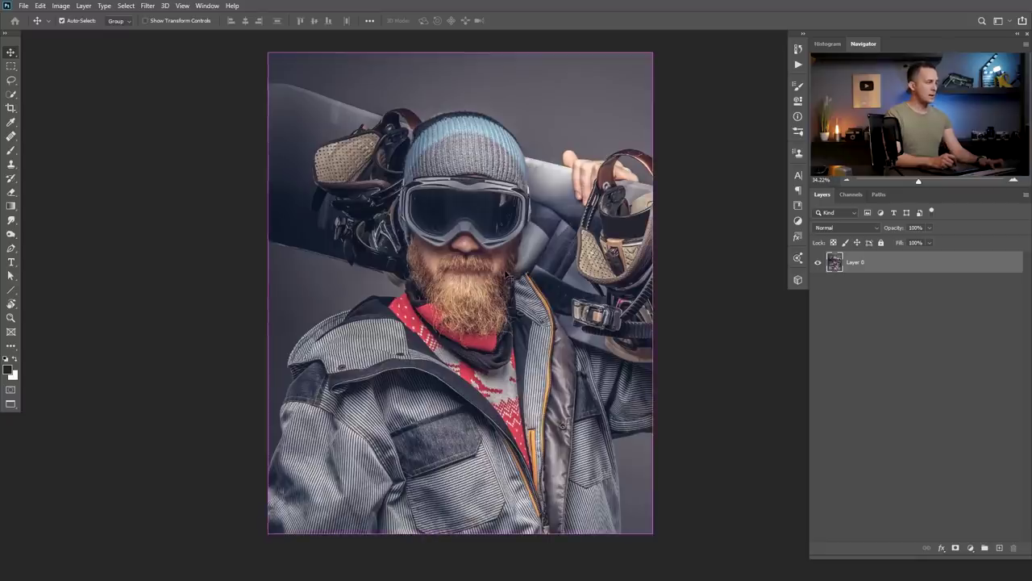
key("ctrl+v")
scroll(507, 272, "down", 3)
left_click_drag(506, 272, 467, 281)
Scale the raindrop layer to 35% and place it across the lower part of the portrait.
key("ctrl+t")
left_click_drag(585, 295, 401, 247)
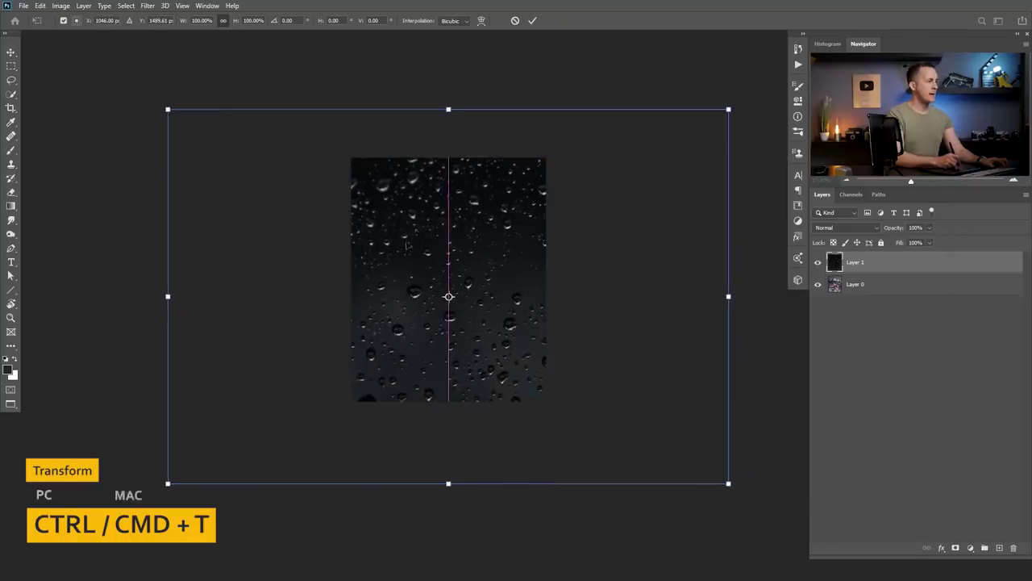
left_click_drag(449, 109, 448, 157)
left_click_drag(449, 434, 449, 399)
scroll(454, 299, "up", 3)
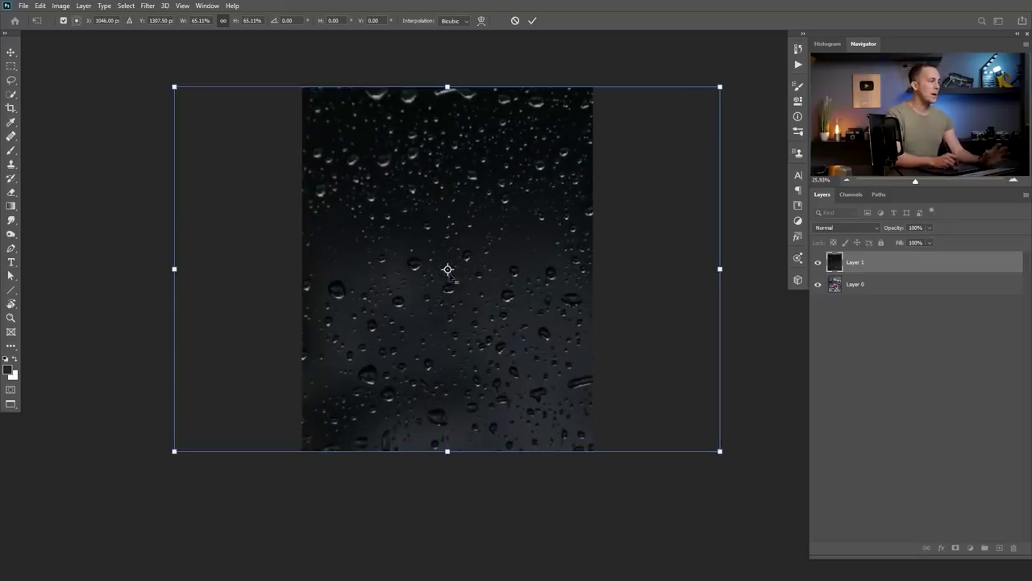
left_click_drag(448, 87, 447, 171)
left_click_drag(486, 284, 484, 357)
key("Return")
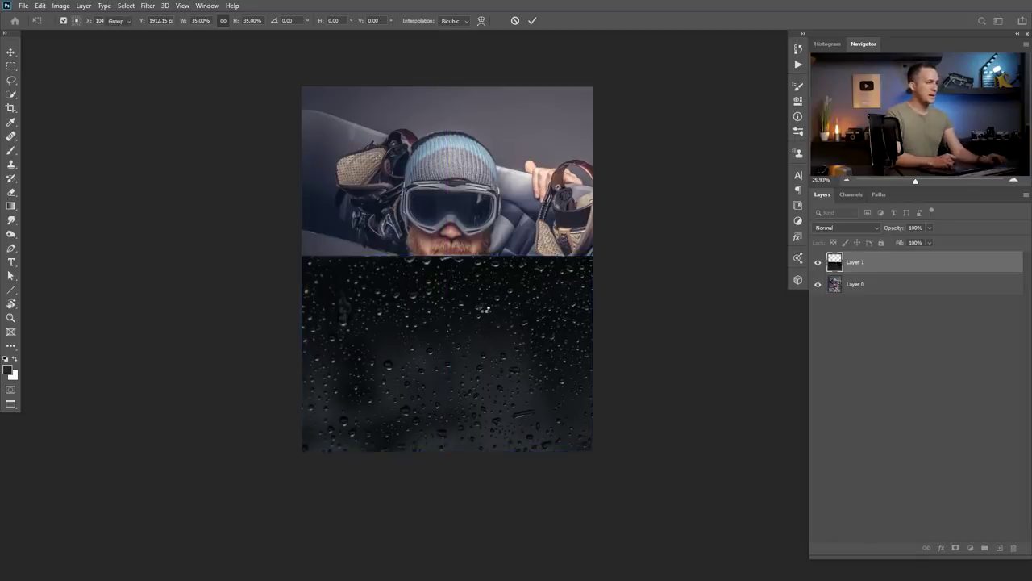
Duplicate the raindrop layer and move the copy up to cover the upper part of the portrait.
key("ctrl+j")
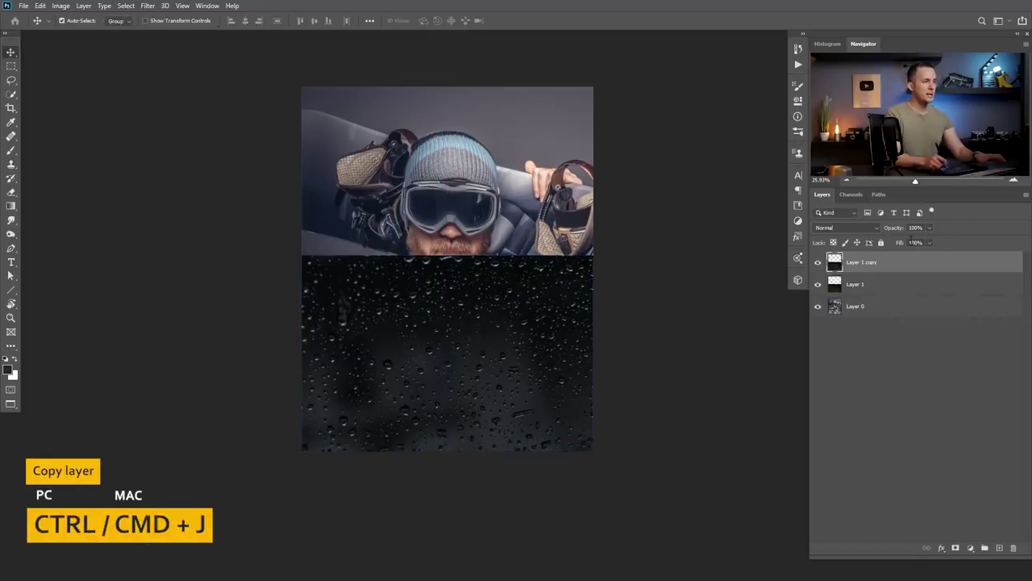
left_click_drag(470, 356, 461, 187)
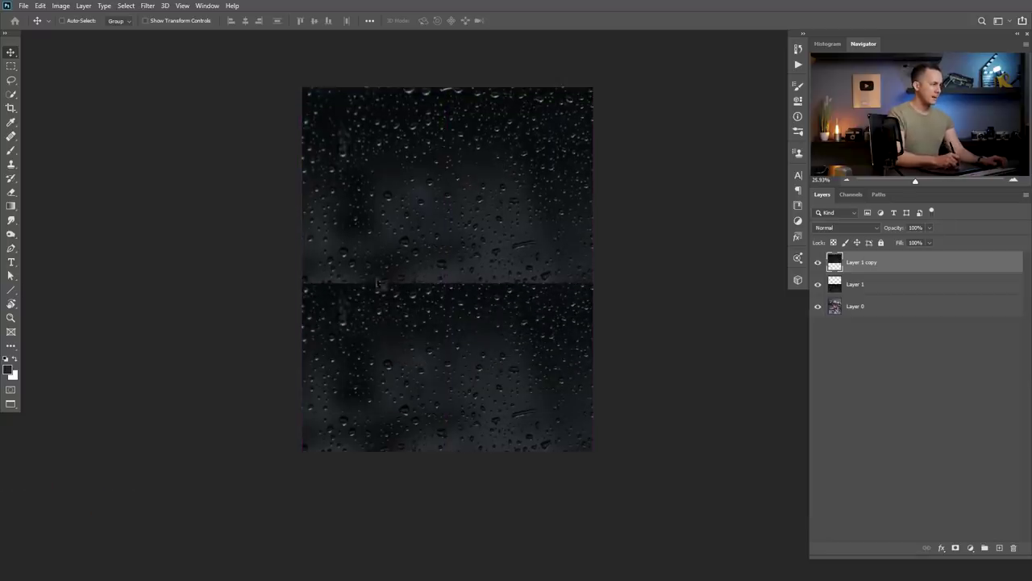
key("ctrl")
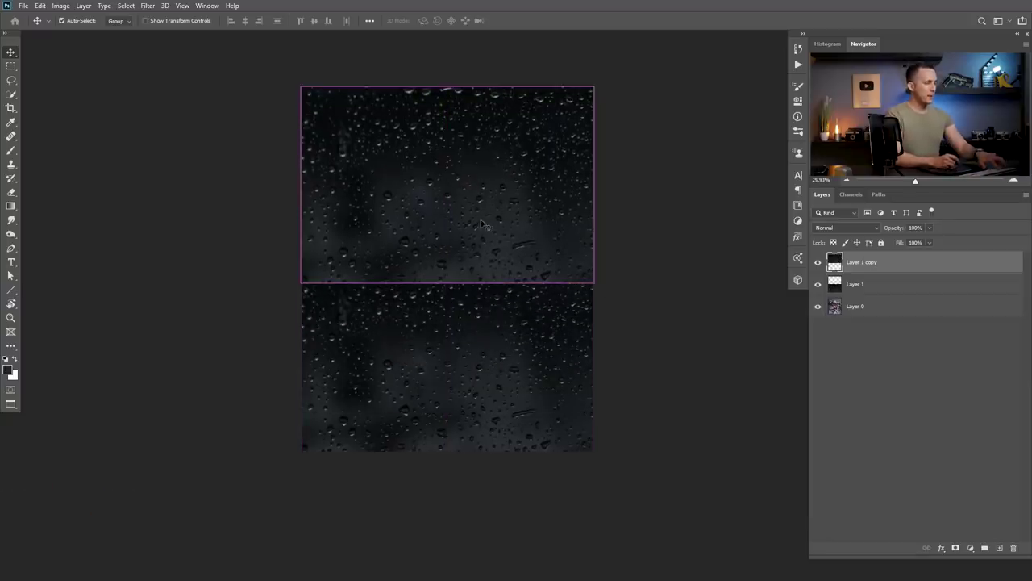
Flip the upper raindrop copy vertically so it mirrors the lower one at the seam.
key("ctrl+t")
right_click(478, 223)
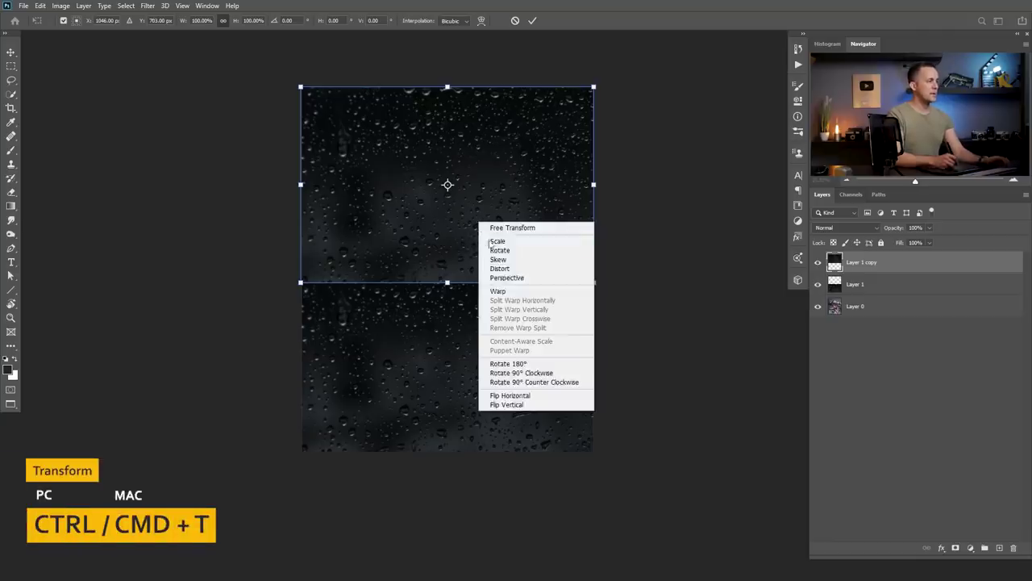
left_click(528, 404)
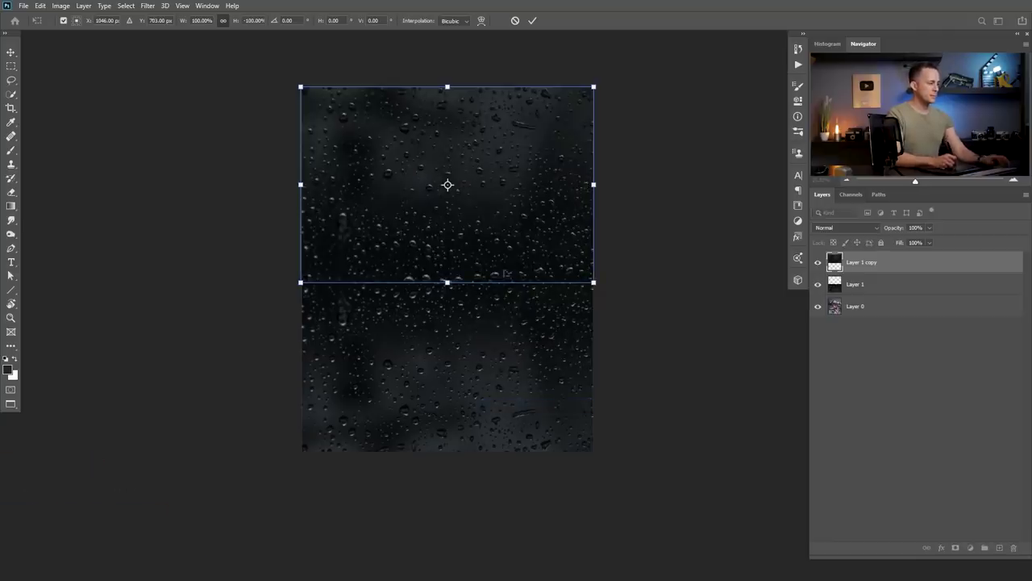
key("Return")
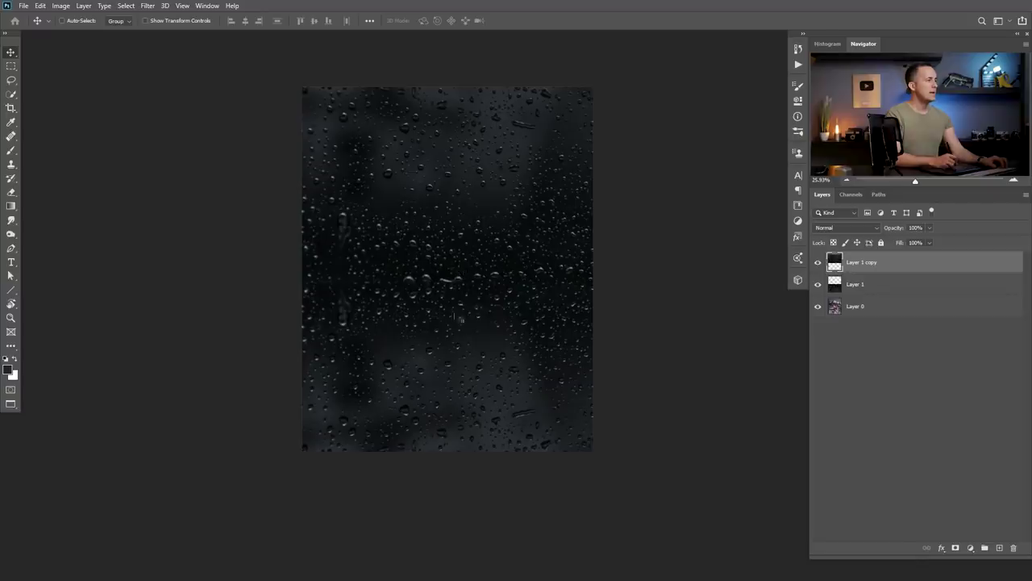
Merge the two raindrop layers into one layer.
left_click(896, 277, "shift")
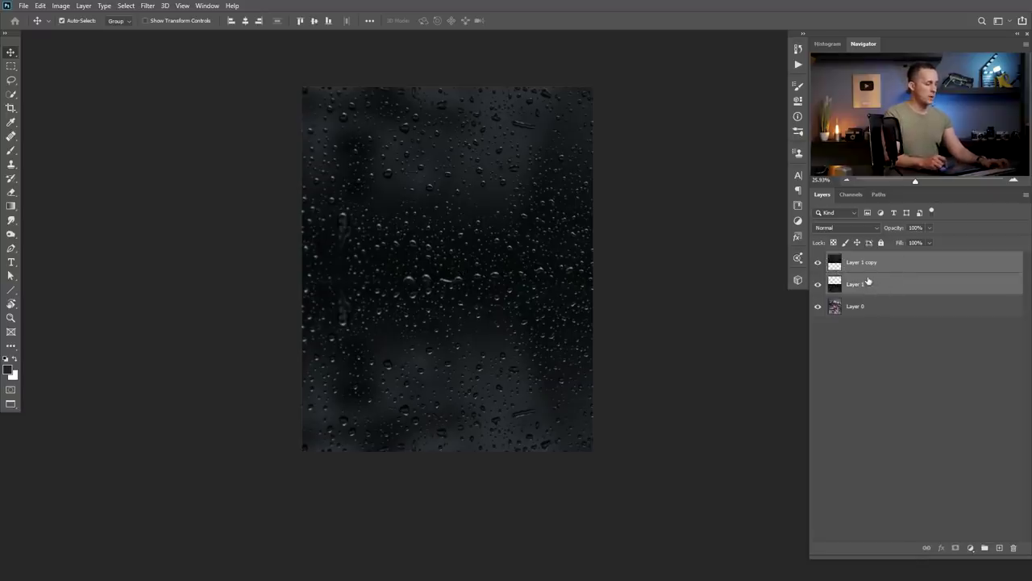
key("ctrl")
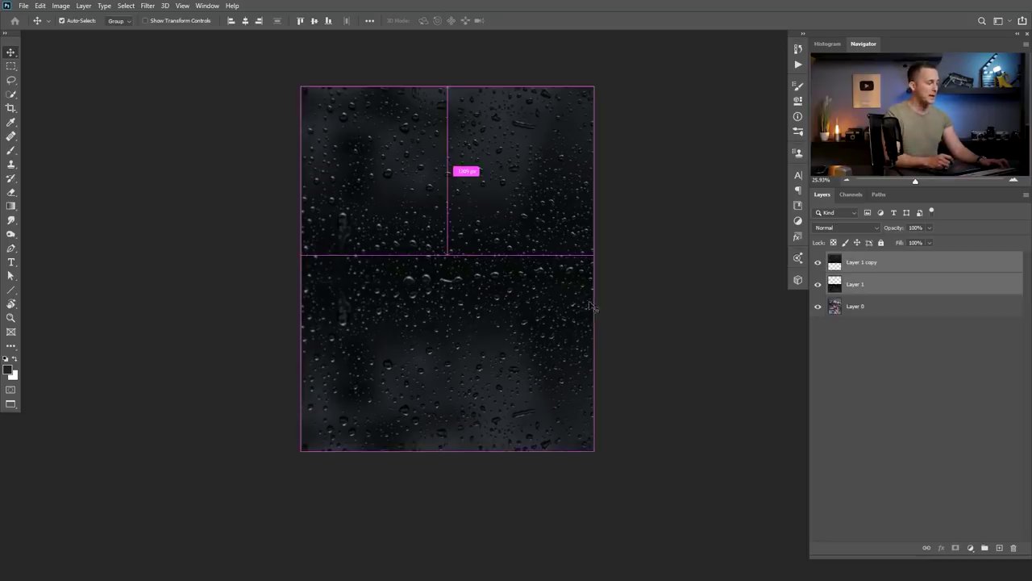
key("ctrl+e")
Remove the upper mirrored streak and the long droplet at the central seam with the Healing Brush.
scroll(494, 297, "up", 5)
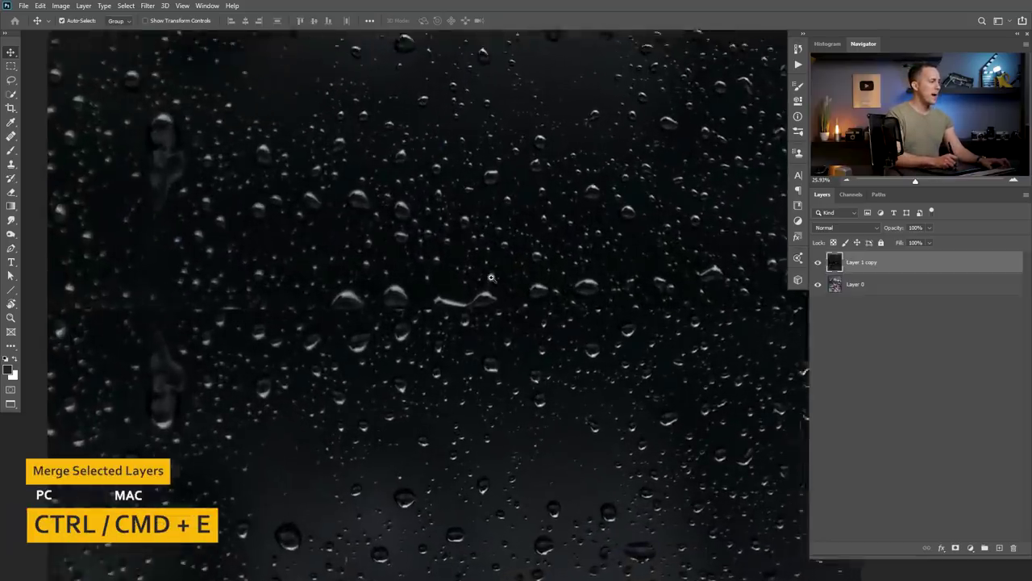
scroll(488, 290, "down", 3)
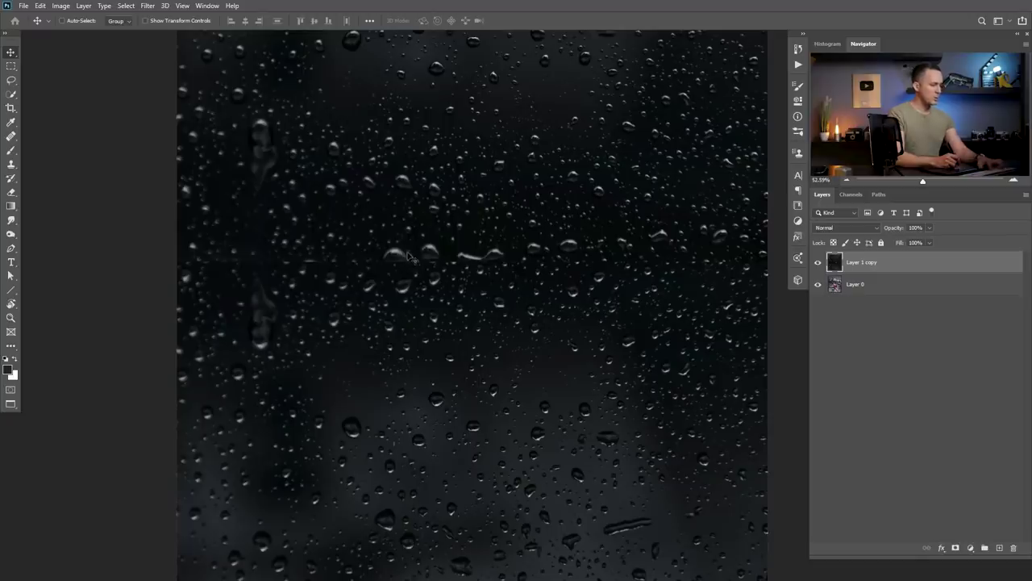
key("j")
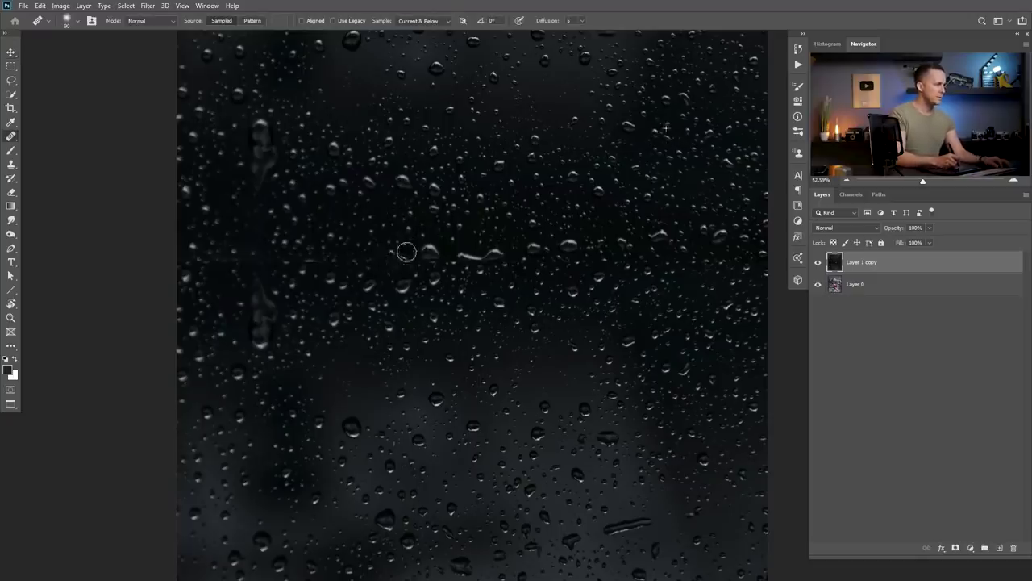
scroll(420, 293, "down", 5)
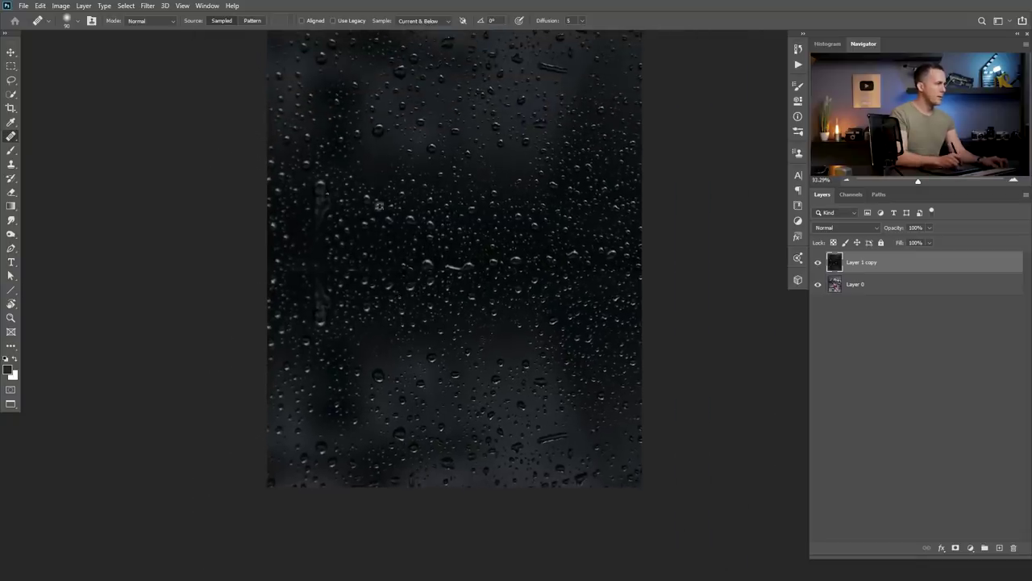
left_click_drag(320, 190, 321, 212)
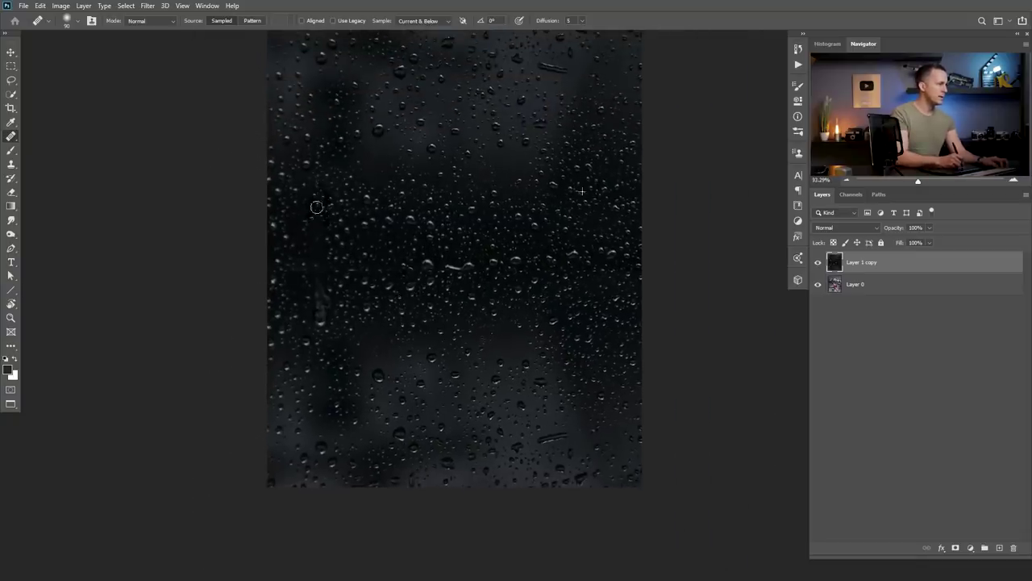
left_click_drag(538, 219, 497, 277)
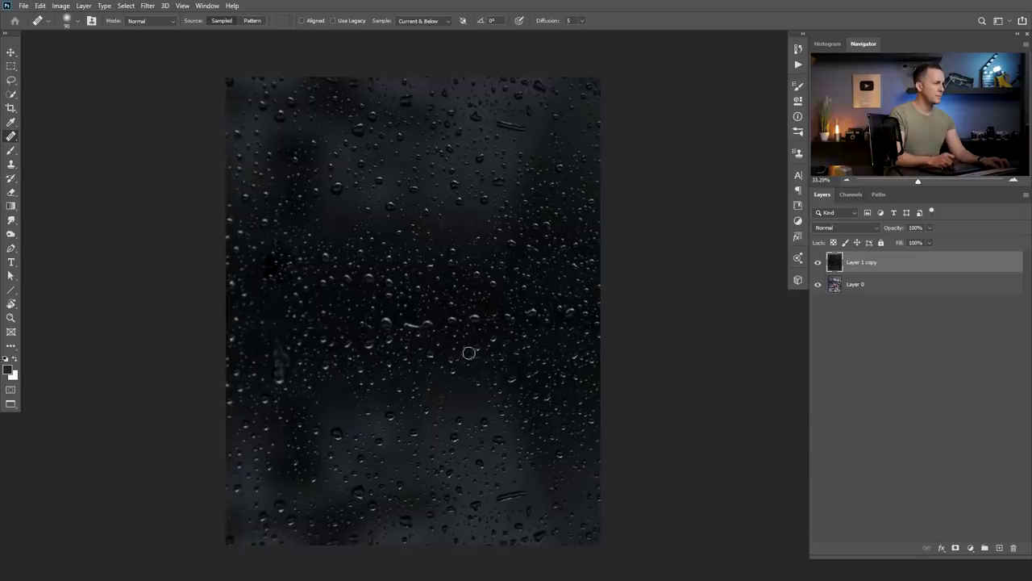
left_click_drag(422, 321, 408, 325)
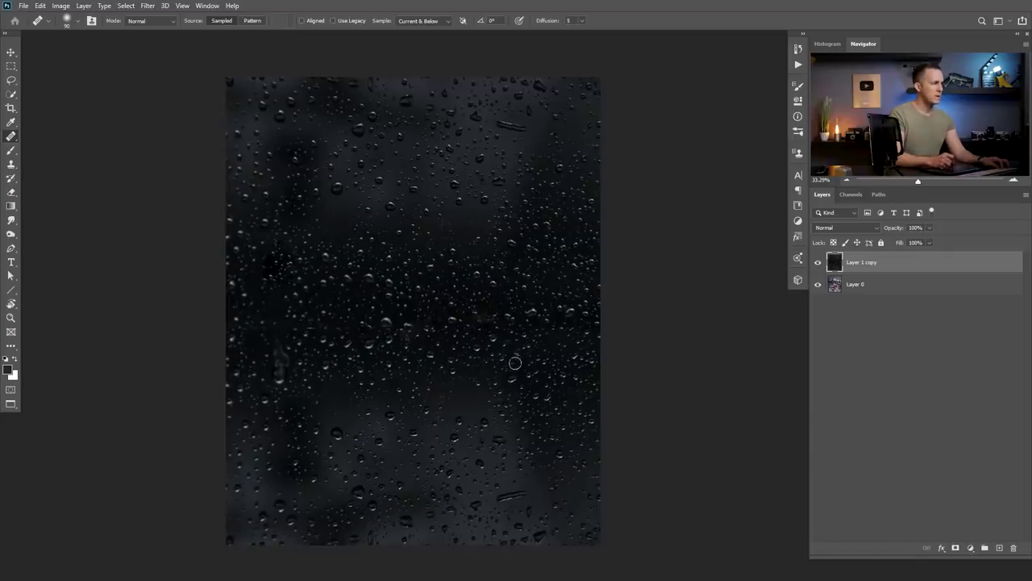
Enlarge the Healing Brush to 400 and paint sampled droplets over the lower half to break up the mirrored repetition.
scroll(475, 272, "down", 1)
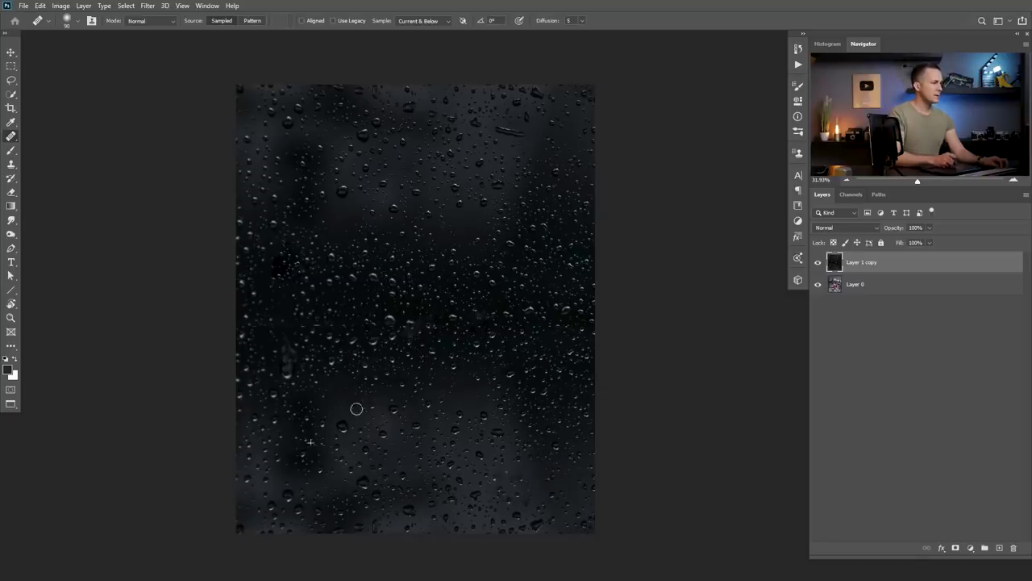
scroll(449, 353, "down", 2)
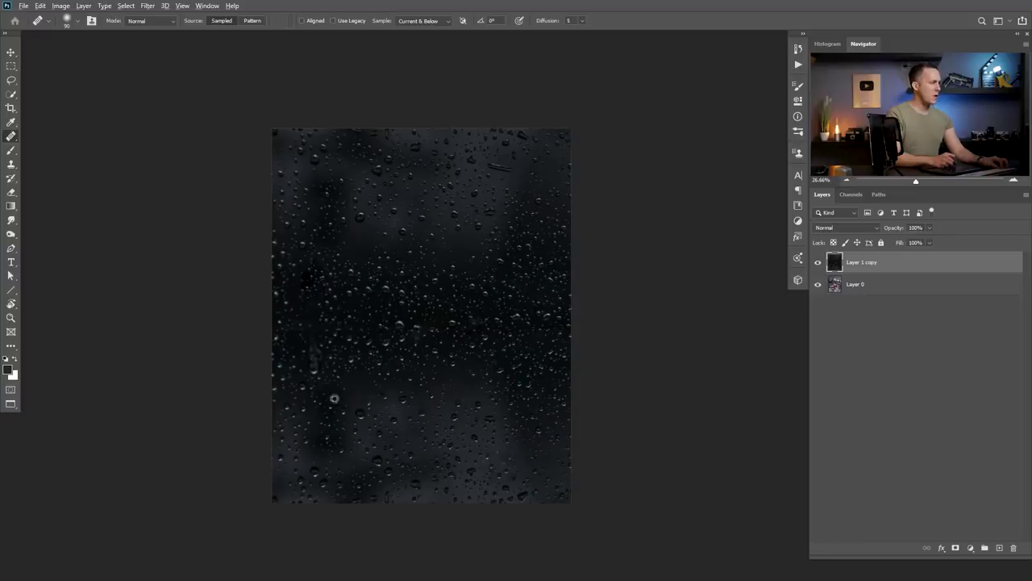
left_click(314, 325, "alt")
key("bracketright")
key("bracketright")
key("bracketright")
key("bracketright")
key("bracketright")
key("bracketright")
key("bracketright")
key("bracketright")
left_click_drag(388, 423, 375, 423)
left_click(484, 456)
left_click(387, 421)
mouse_move(477, 473)
left_mouse_down()
mouse_move(489, 486)
mouse_move(472, 475)
left_mouse_up()
mouse_move(344, 382)
left_mouse_down()
mouse_move(330, 417)
mouse_move(435, 431)
mouse_move(320, 443)
mouse_move(441, 481)
mouse_move(364, 445)
mouse_move(417, 439)
mouse_move(511, 385)
mouse_move(349, 420)
left_mouse_up()
left_click(320, 433)
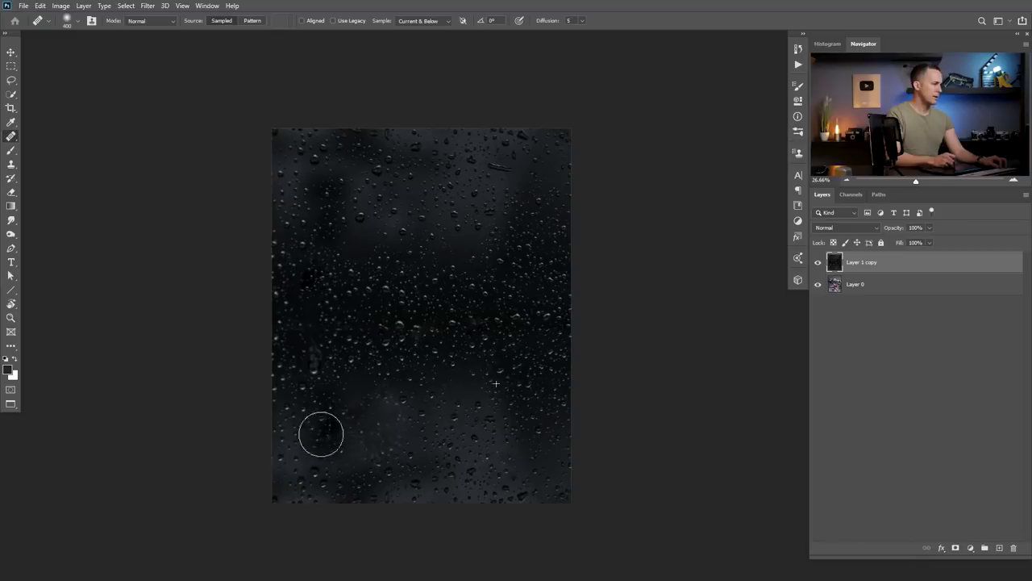
left_click_drag(476, 405, 463, 403)
left_click_drag(454, 367, 470, 369)
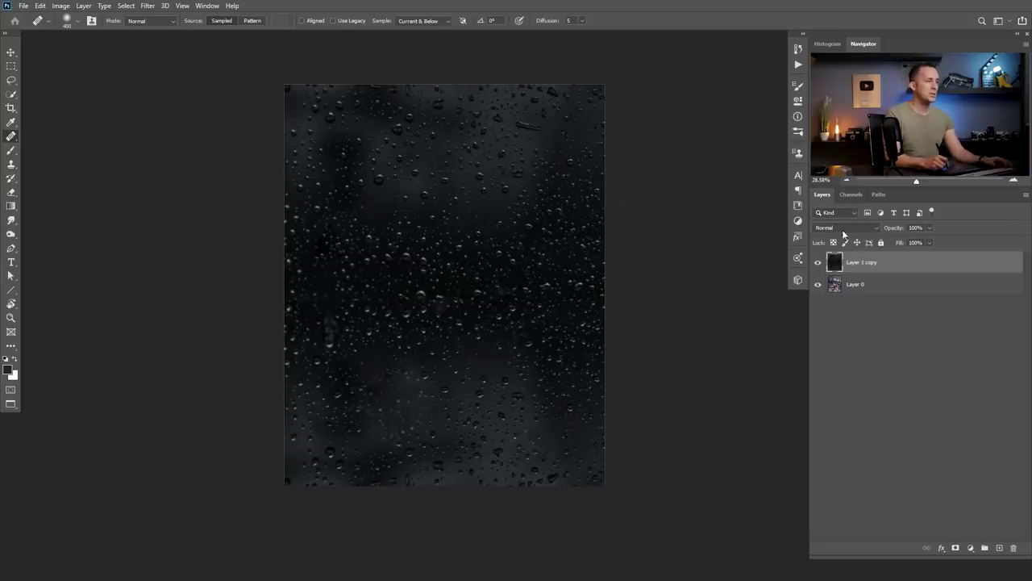
Set the raindrop layer's blend mode to Screen and inspect the droplets over the portrait.
left_click(843, 229)
left_click(838, 316)
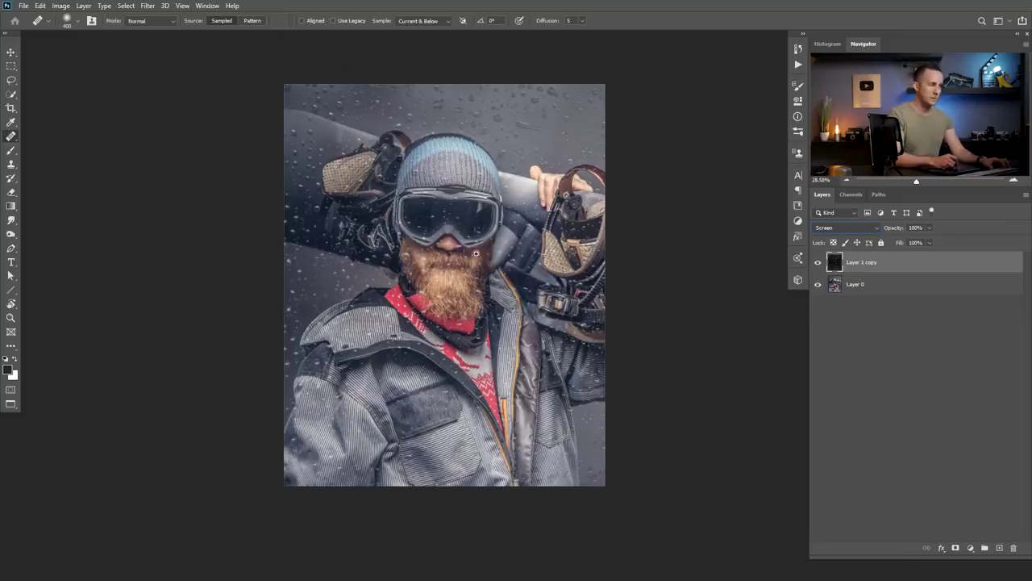
left_click_drag(476, 253, 492, 256)
key("v")
left_click_drag(484, 220, 470, 218)
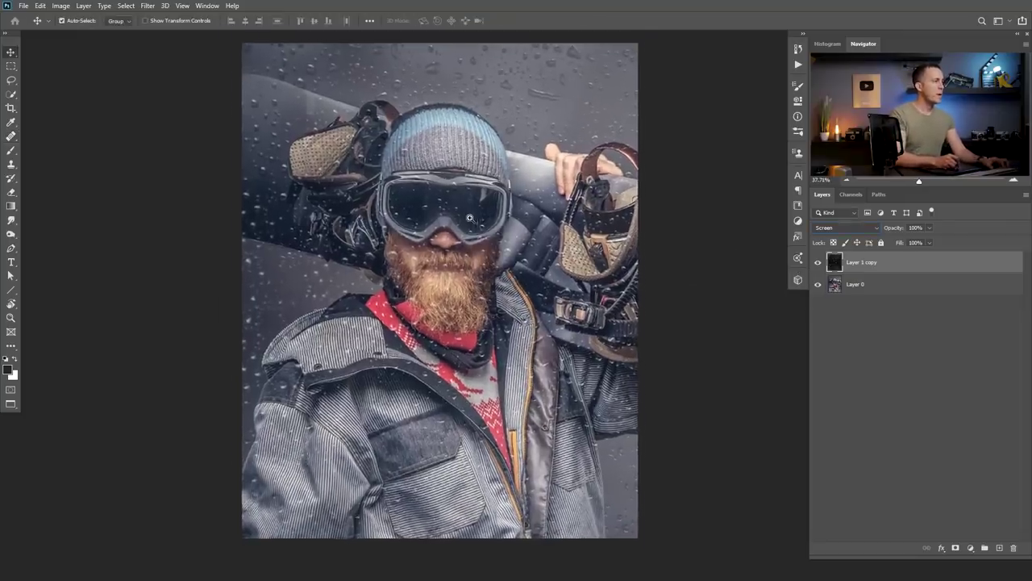
scroll(470, 218, "down", 1)
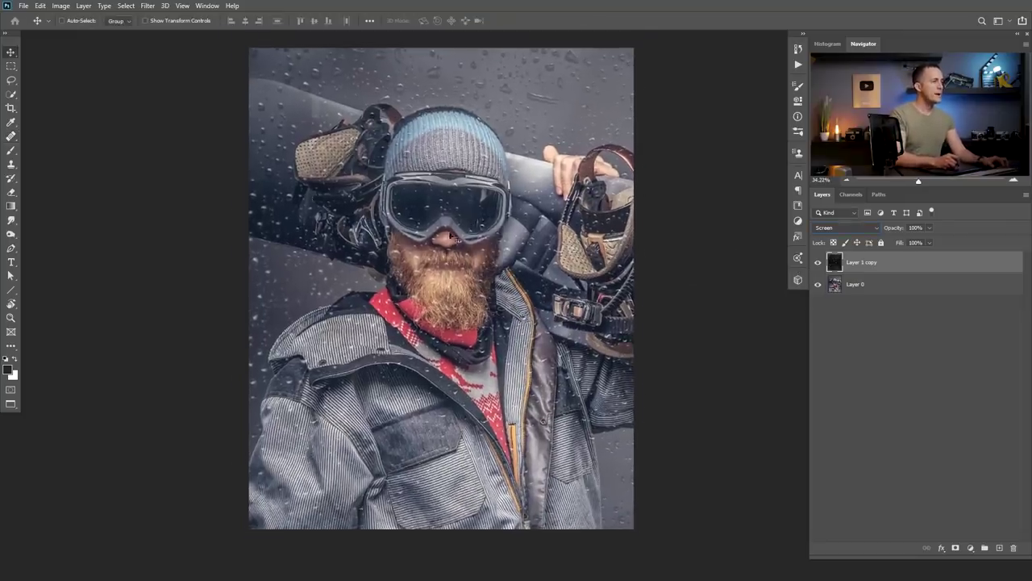
Add a Curves adjustment clipped to the raindrop layer and rename the raindrop layer Waterdroplets.
left_click(971, 548)
left_click(961, 416)
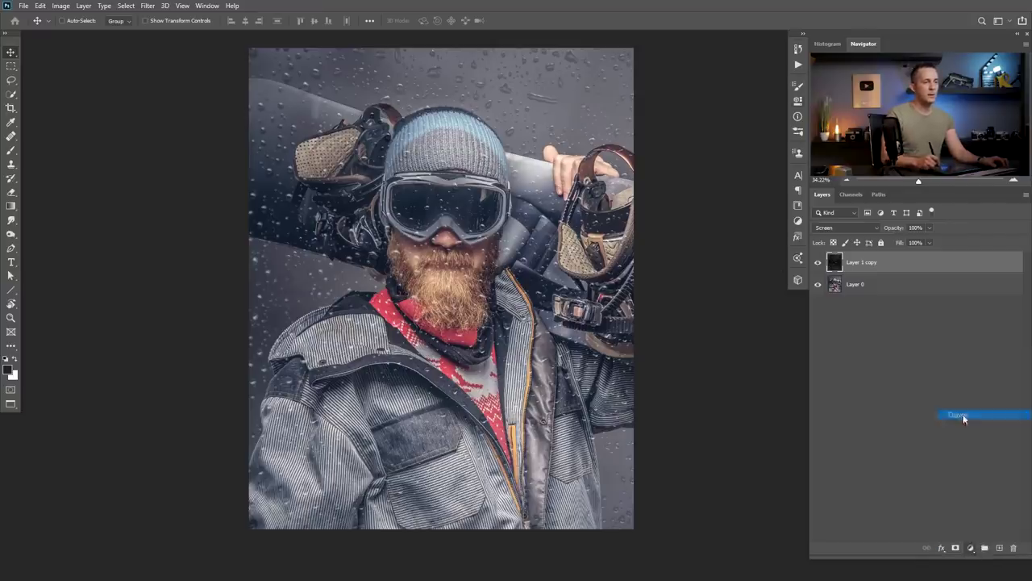
left_click(707, 294)
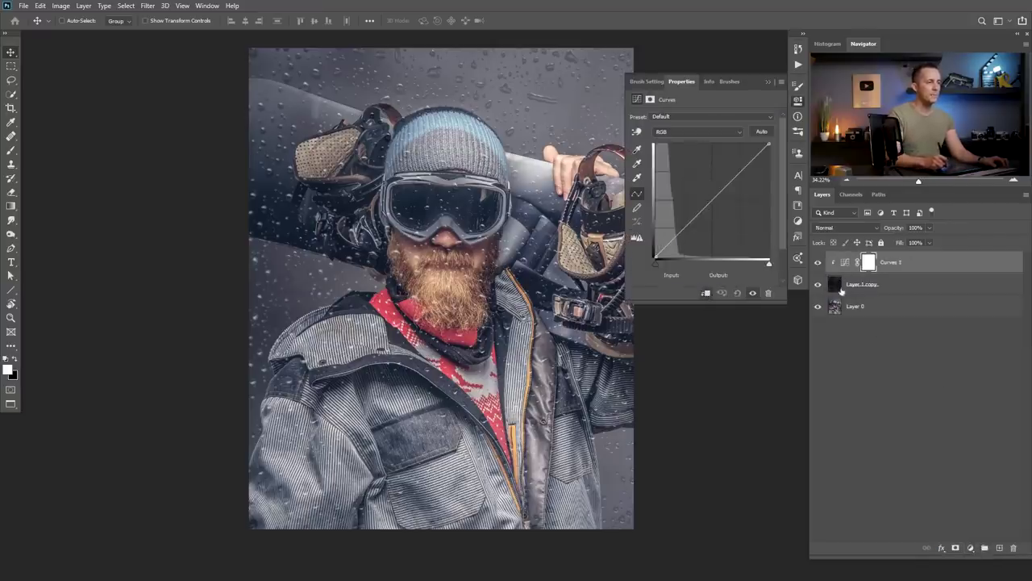
double_click(863, 284)
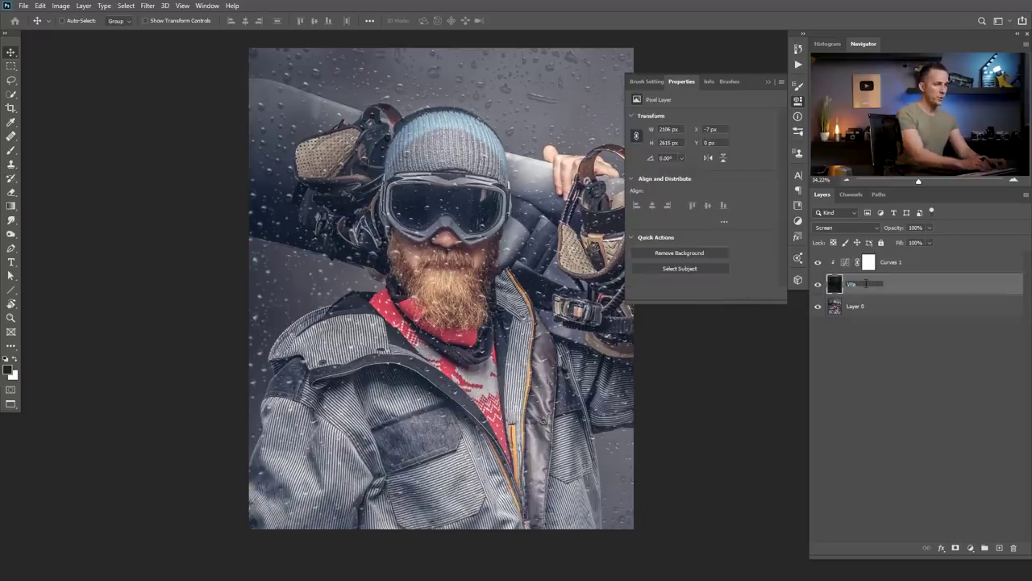
type("Waterdroplets")
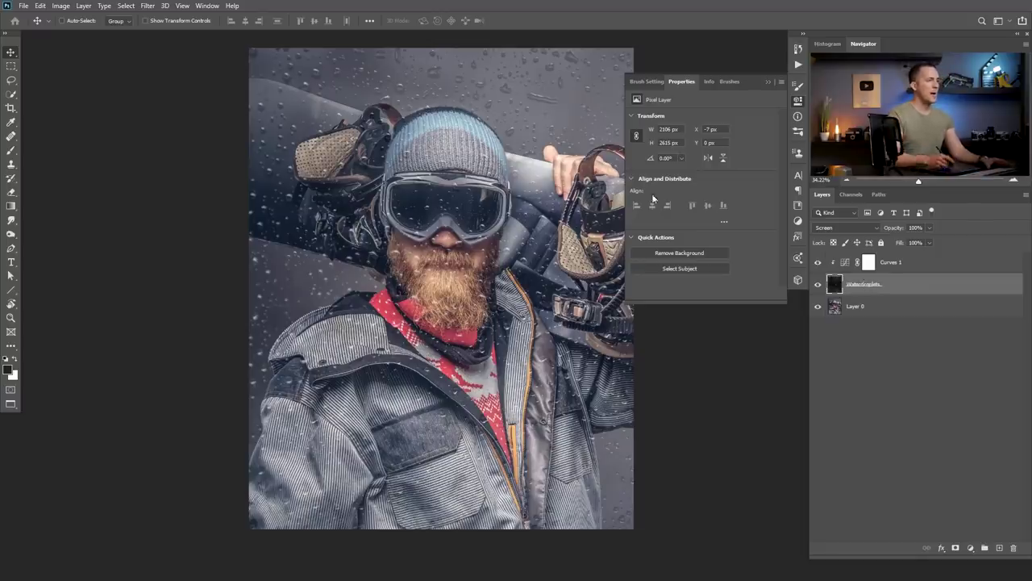
Brighten the droplets by raising the Curves midpoint to input 91, output 160, and compare with the adjustment hidden and shown.
left_click(845, 264)
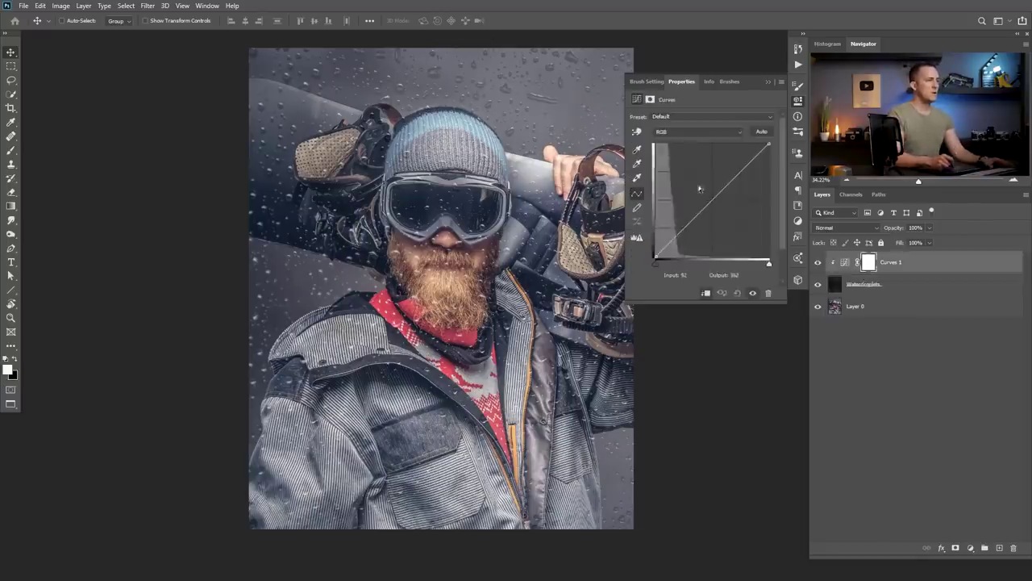
mouse_move(713, 194)
left_mouse_down()
mouse_move(692, 179)
mouse_move(670, 187)
mouse_move(733, 207)
mouse_move(696, 185)
left_mouse_up()
left_click(818, 263)
left_click(818, 263)
scroll(464, 273, "down", 2)
scroll(464, 273, "up", 1)
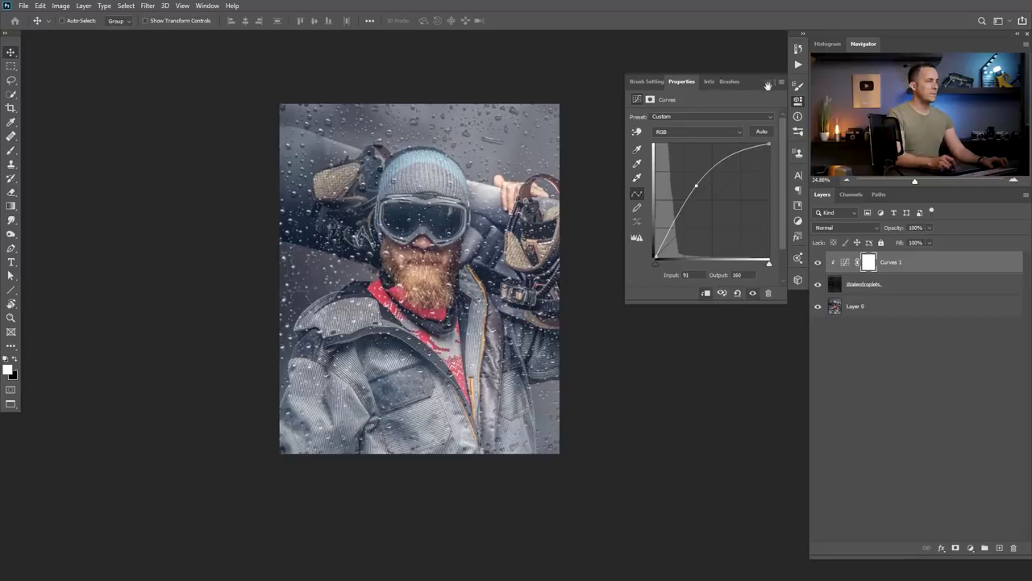
left_click(778, 84)
Rename the portrait layer Model and duplicate it.
scroll(472, 216, "up", 3)
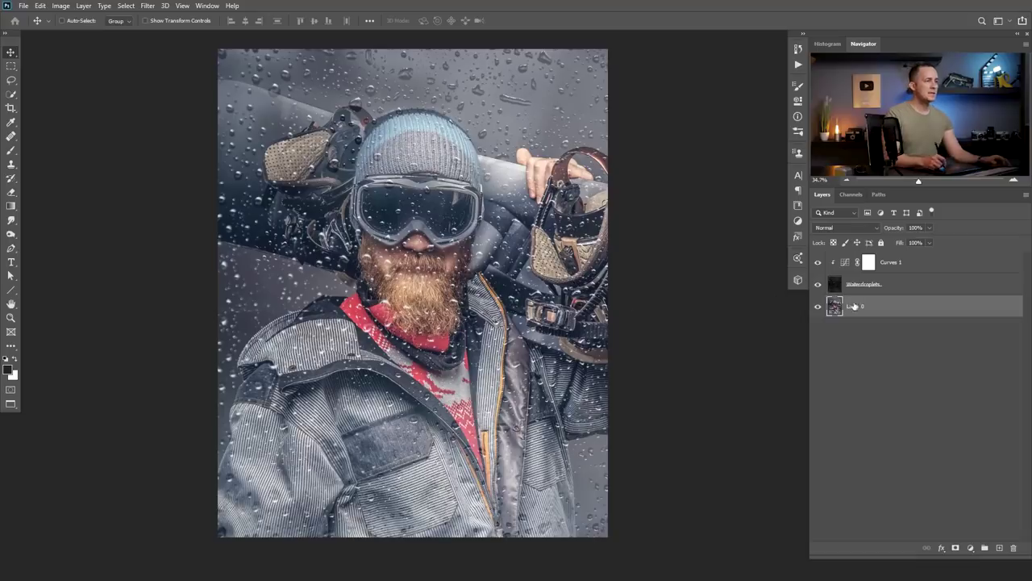
double_click(857, 306)
type("Model")
key("Return")
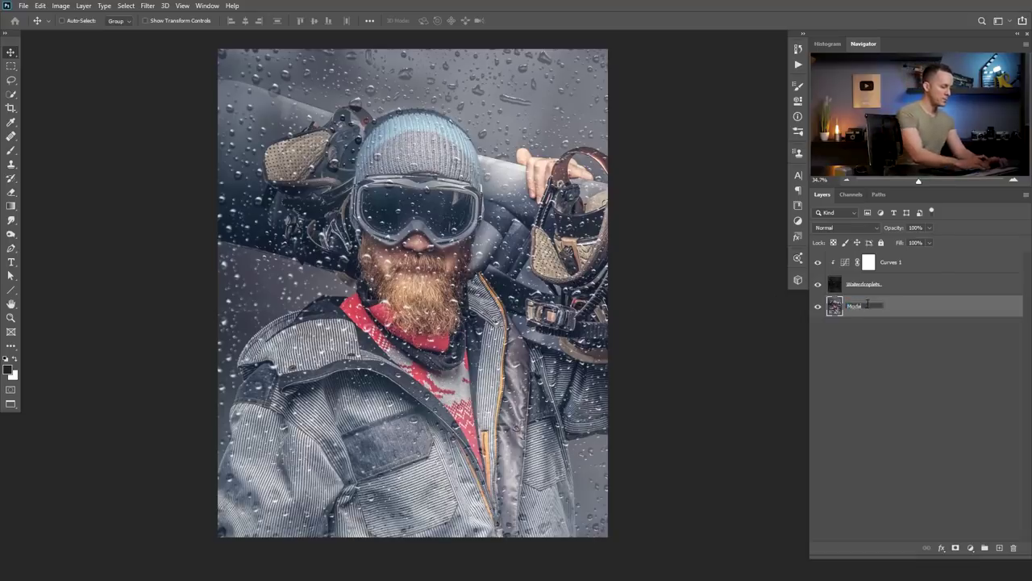
key("ctrl+j")
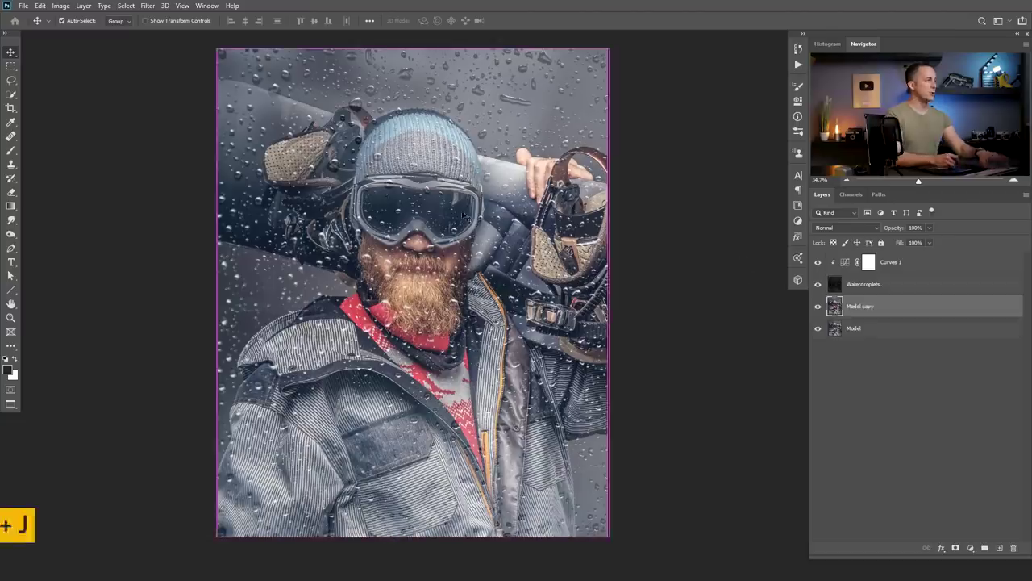
Apply a Gaussian Blur with a 15.3 pixel radius to the Model copy layer.
left_click(164, 6)
left_click(164, 6)
left_click(147, 6)
mouse_move(179, 136)
mouse_move(258, 122)
left_click(306, 163)
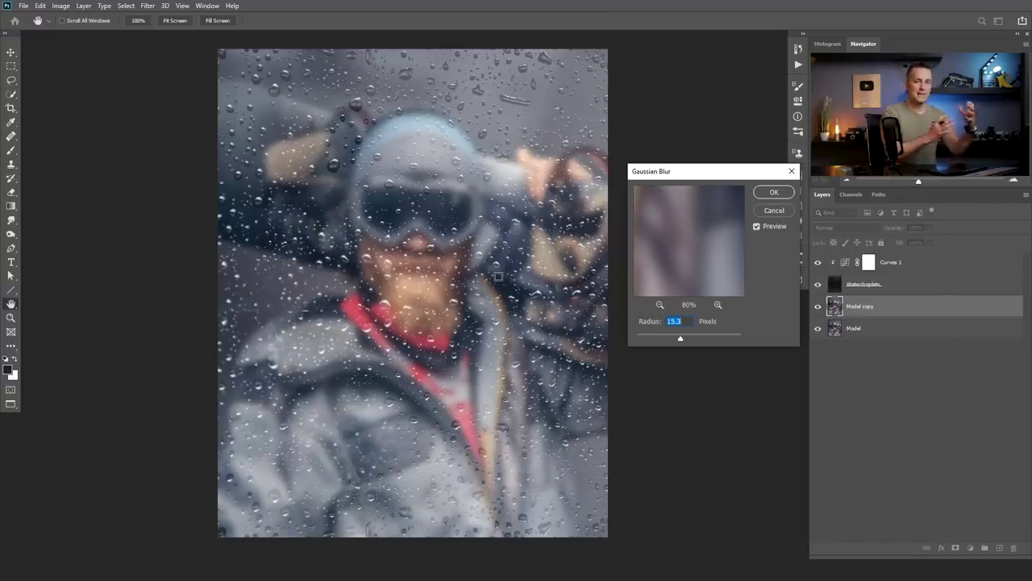
left_click(774, 192)
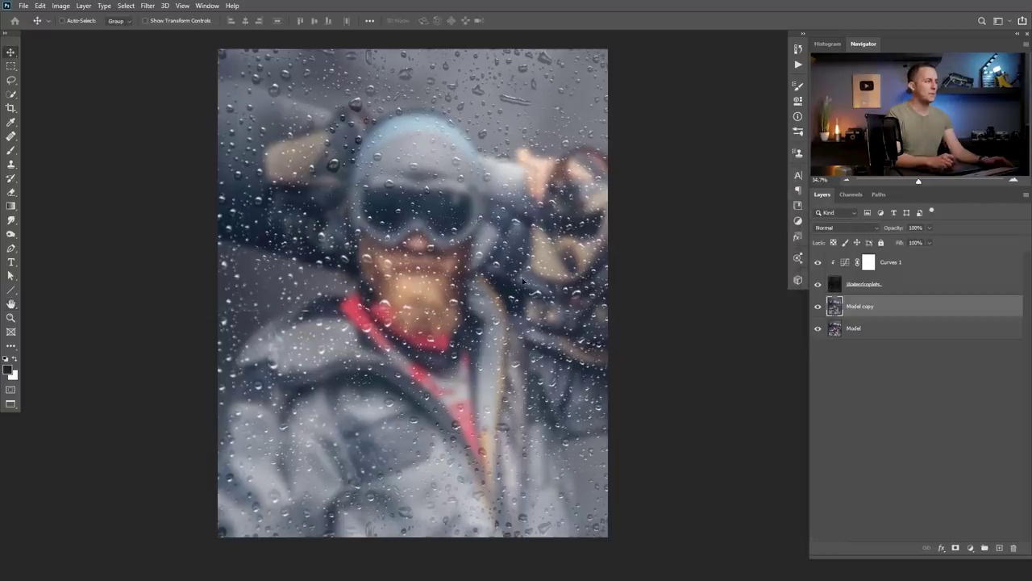
Add a layer mask to the Waterdroplets layer and choose the Chalk 44 pixels brush from the legacy default brushes.
left_click(835, 293)
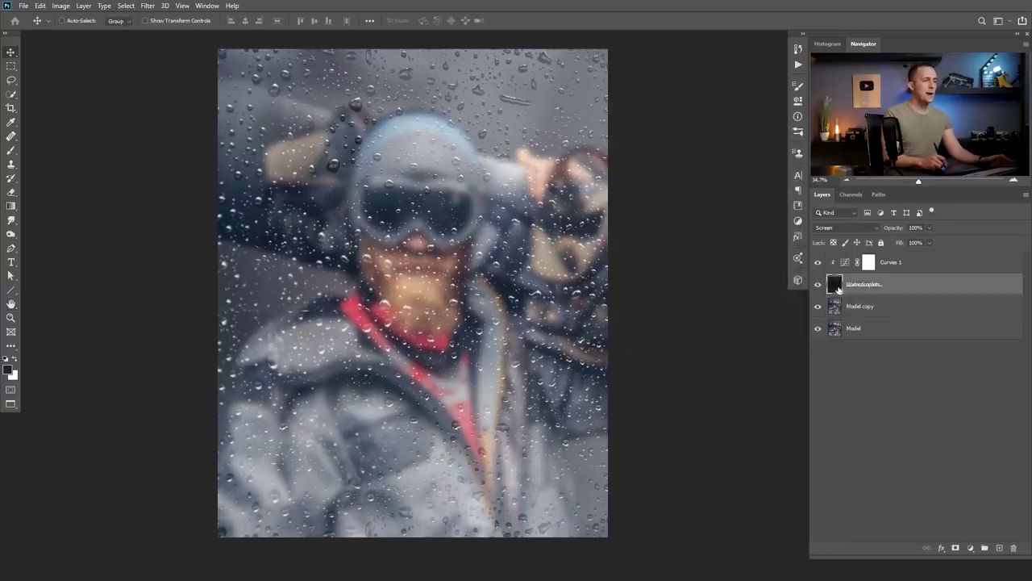
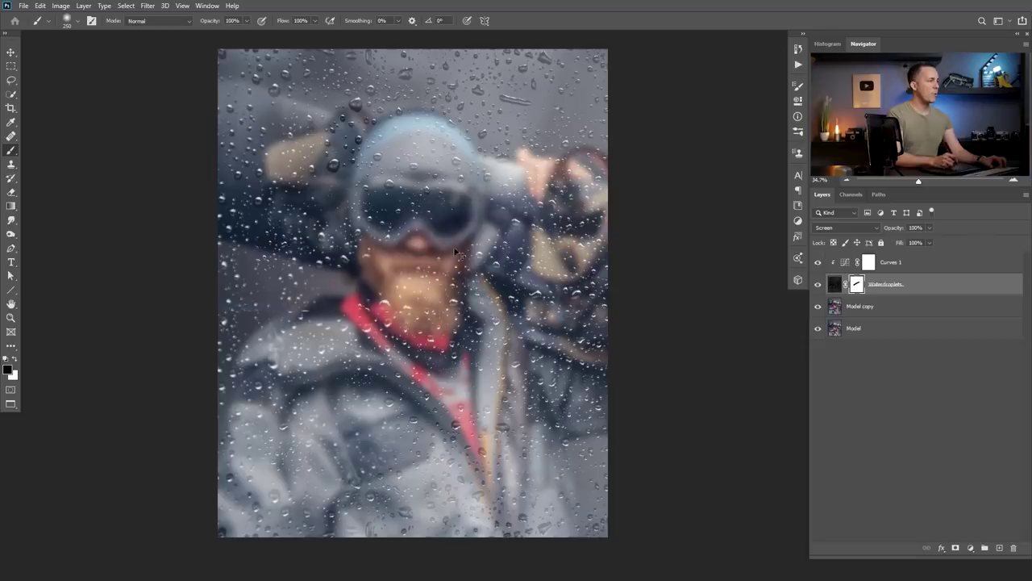
right_click(450, 255)
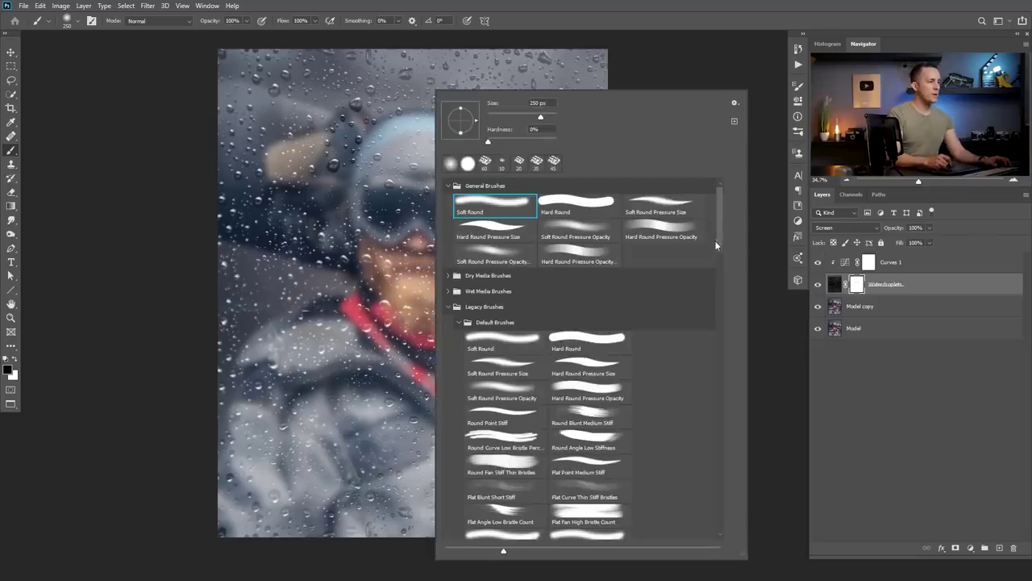
scroll(718, 248, "down", 2)
left_click_drag(722, 249, 720, 347)
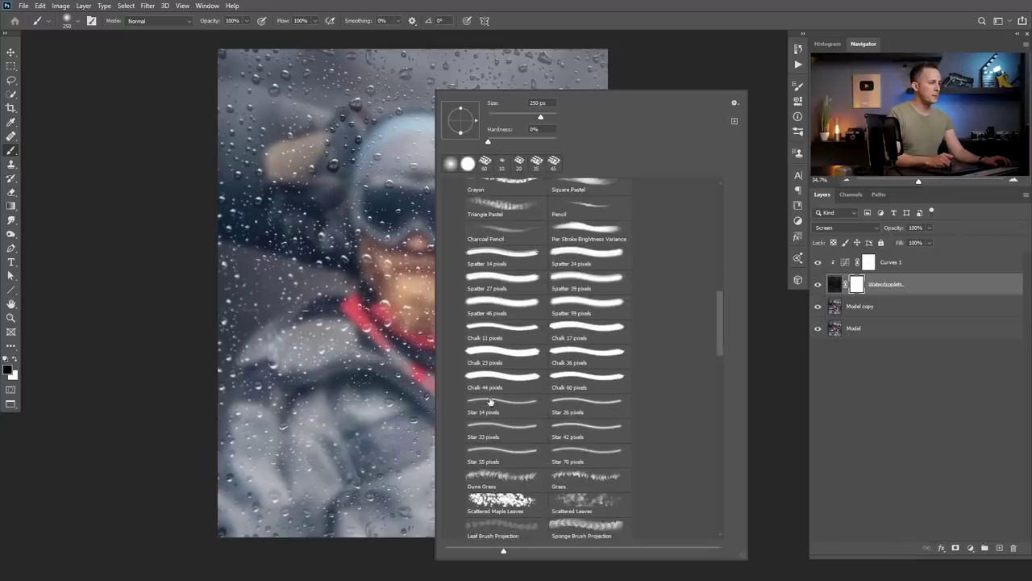
left_click(503, 376)
key("Return")
Paint black on the Waterdroplets mask with a 400 px brush, wiping droplets away diagonally from the raised arm across the goggles to the shoulder.
key("]")
key("]")
key("]")
key("]")
key("]")
key("]")
key("]")
key("]")
key("]")
mouse_move(454, 218)
left_mouse_down()
mouse_move(364, 270)
mouse_move(401, 249)
left_mouse_up()
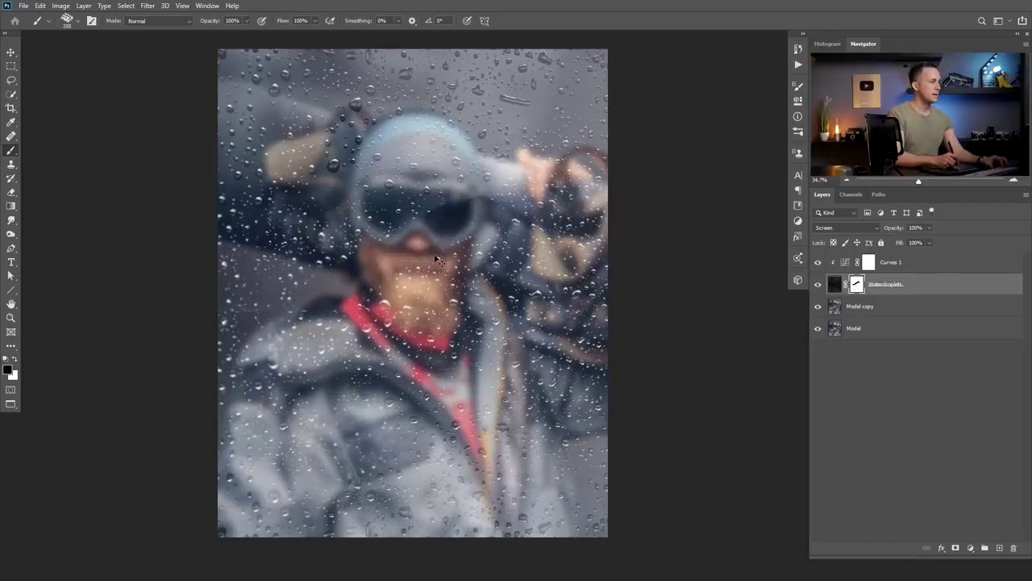
key("ctrl+z")
key("]")
key("]")
key("]")
key("]")
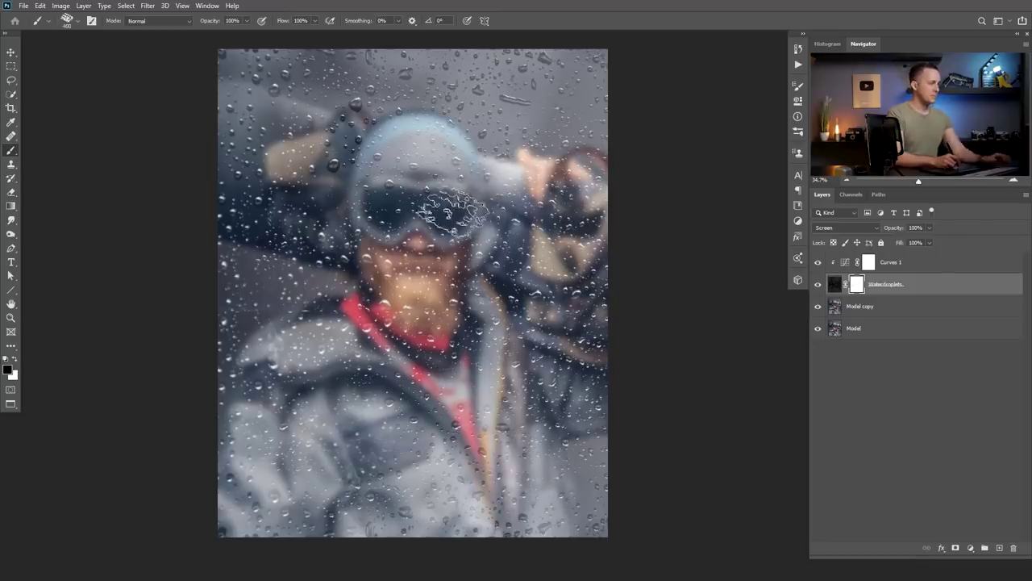
left_click_drag(484, 210, 424, 222)
mouse_move(311, 339)
left_mouse_down()
mouse_move(372, 270)
mouse_move(314, 306)
mouse_move(497, 194)
mouse_move(431, 219)
mouse_move(319, 339)
mouse_move(400, 246)
left_mouse_up()
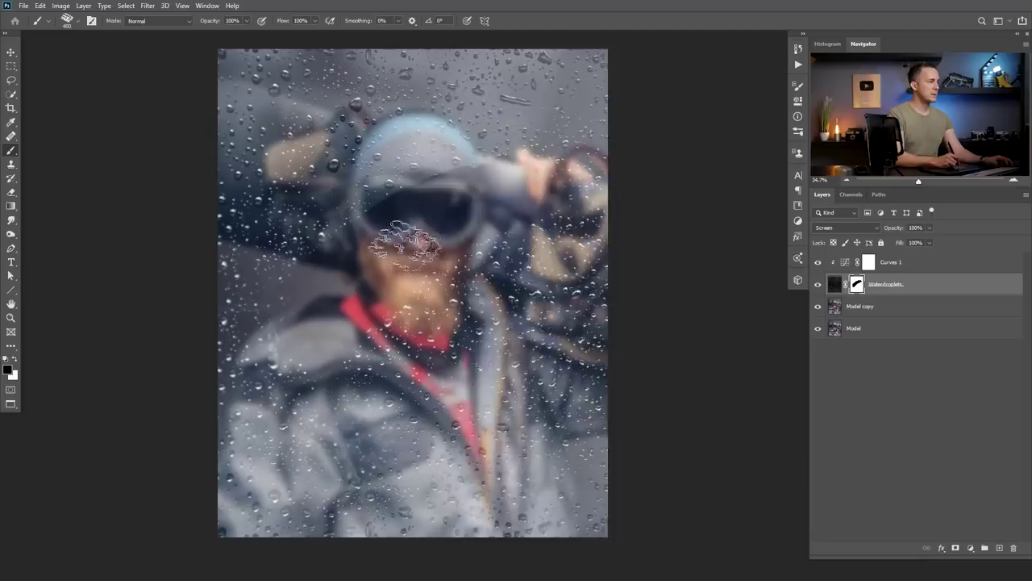
Rotate the brush tip to 72° and refine the wiped area around the face, reducing the brush to 175 px.
right_click(400, 246)
left_click_drag(455, 117, 449, 106)
key("Return")
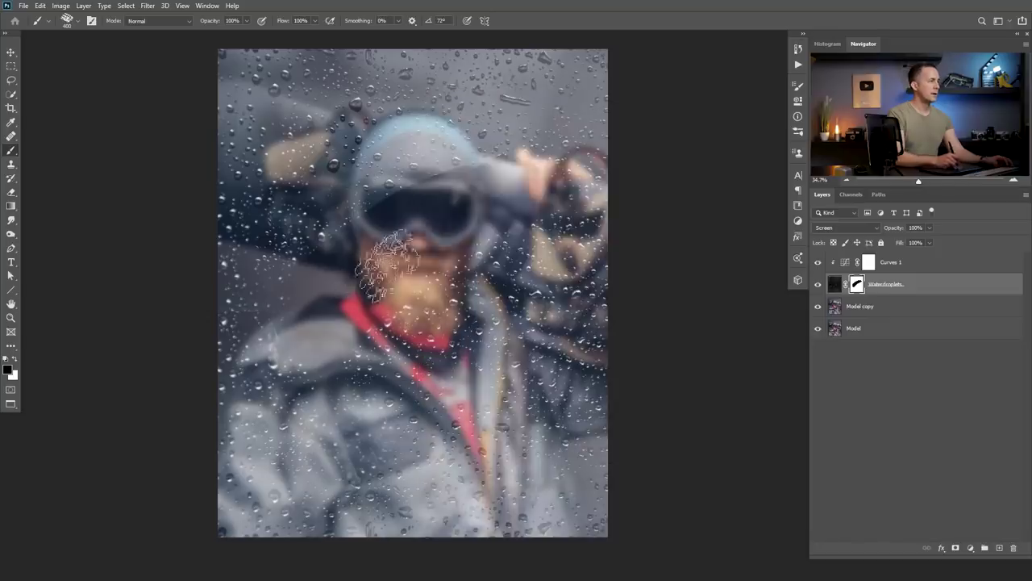
key("bracketleft")
key("bracketleft")
key("bracketleft")
key("bracketleft")
key("bracketleft")
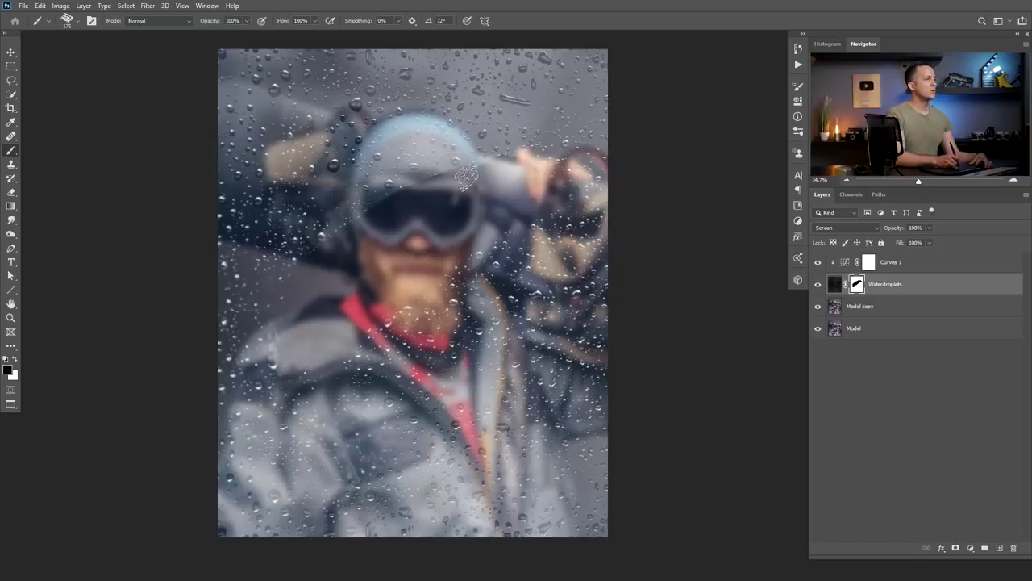
Reduce the brush to 20 px and paint a thin vertical drip streak through the droplets above the raised arm.
scroll(457, 166, "up", 2)
key("bracketleft")
key("bracketleft")
key("bracketleft")
key("bracketleft")
key("bracketleft")
key("bracketleft")
key("bracketleft")
key("bracketleft")
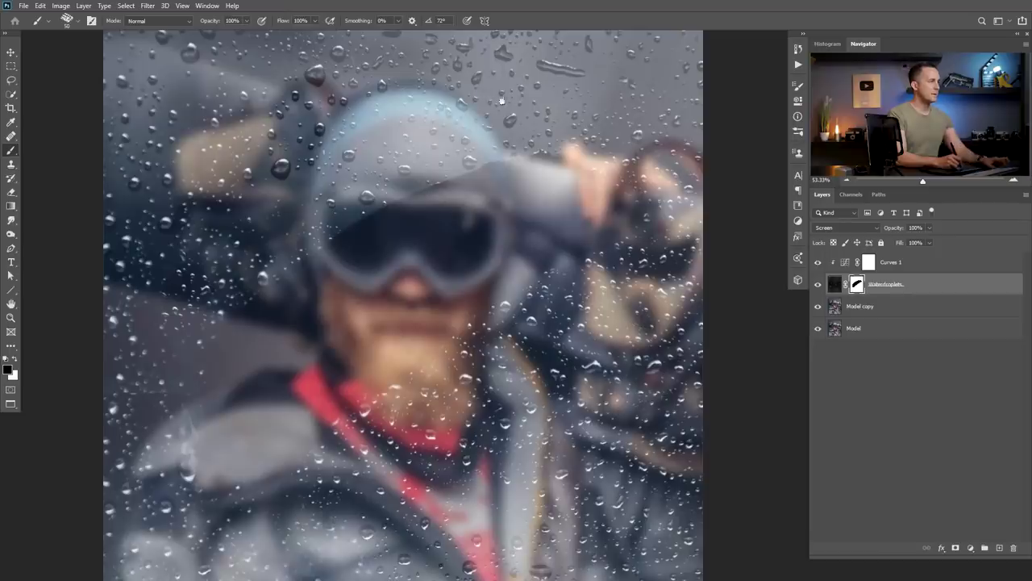
left_click_drag(502, 103, 489, 224)
key("bracketleft")
key("bracketleft")
mouse_move(490, 185)
left_mouse_down()
mouse_move(490, 139)
mouse_move(495, 177)
left_mouse_up()
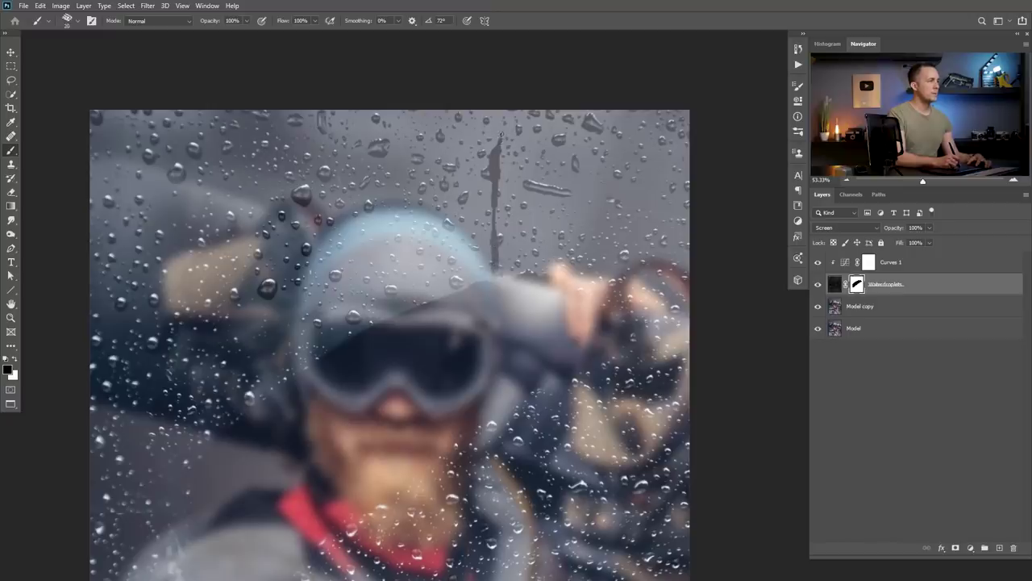
Paint two more thin vertical drip streaks on the mask, one over the blurred glove and a short one above the beanie.
left_click_drag(244, 157, 242, 224)
key("ctrl+z")
left_click_drag(242, 170, 241, 268)
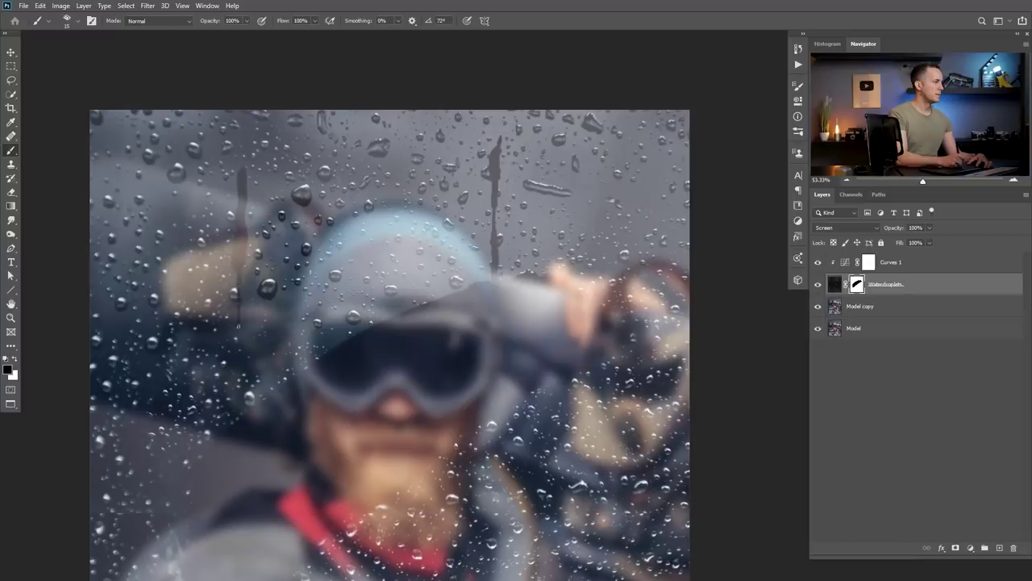
key("bracketright")
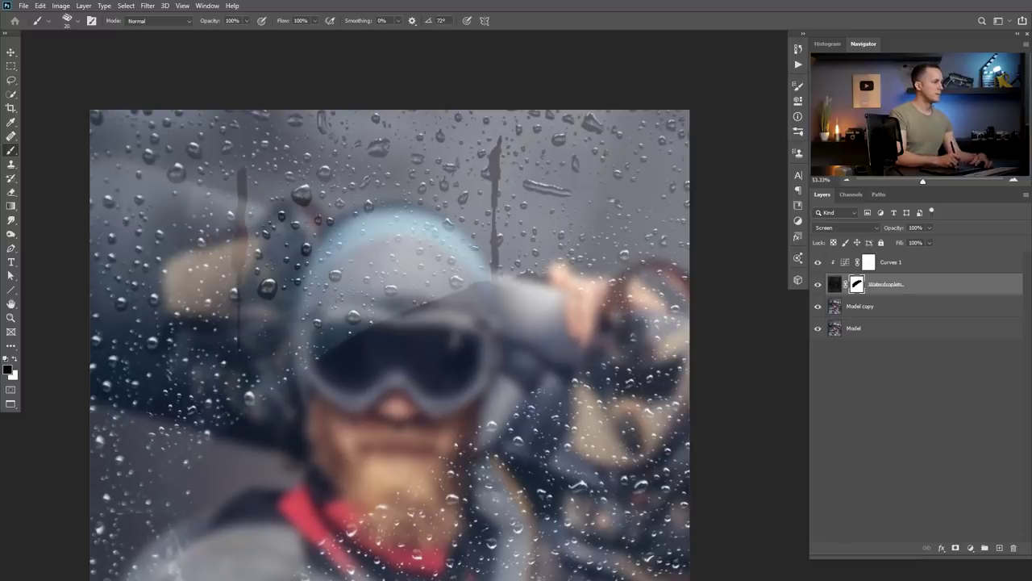
key("ctrl+z")
left_click_drag(342, 209, 341, 232)
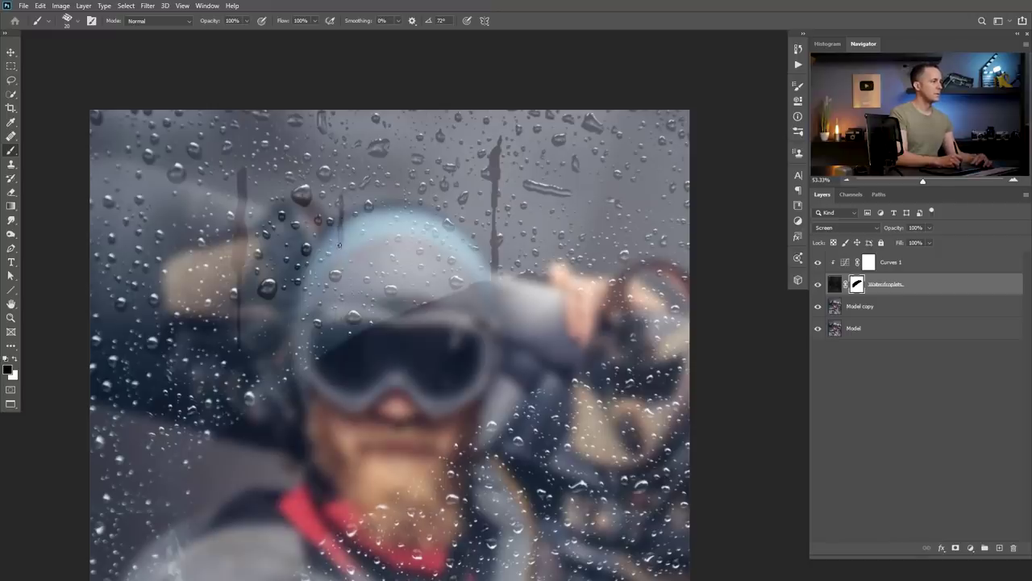
Copy the Waterdroplets layer mask onto the Model copy layer and rename that layer Model Blur.
scroll(338, 246, "down", 4)
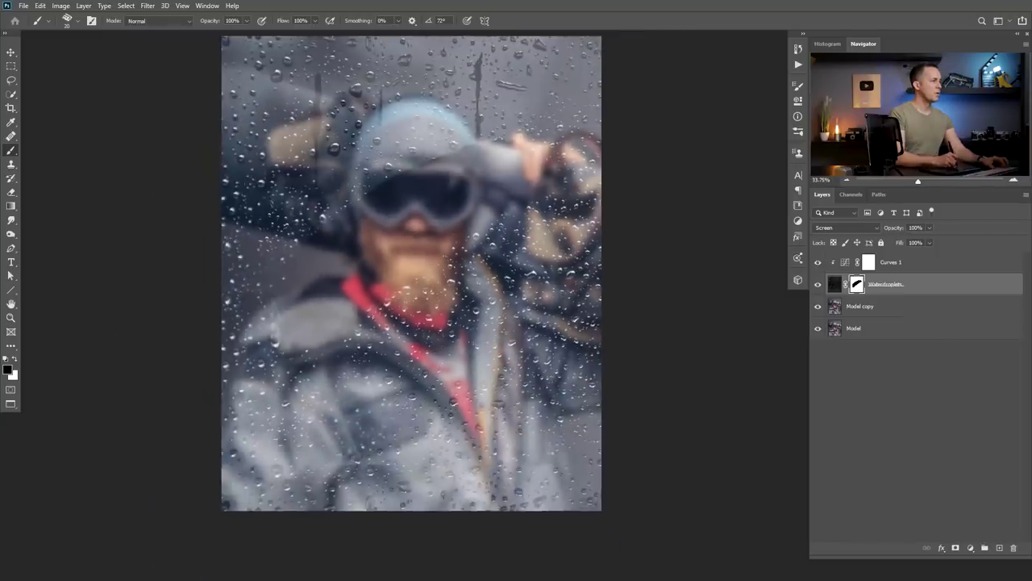
scroll(374, 283, "up", 3)
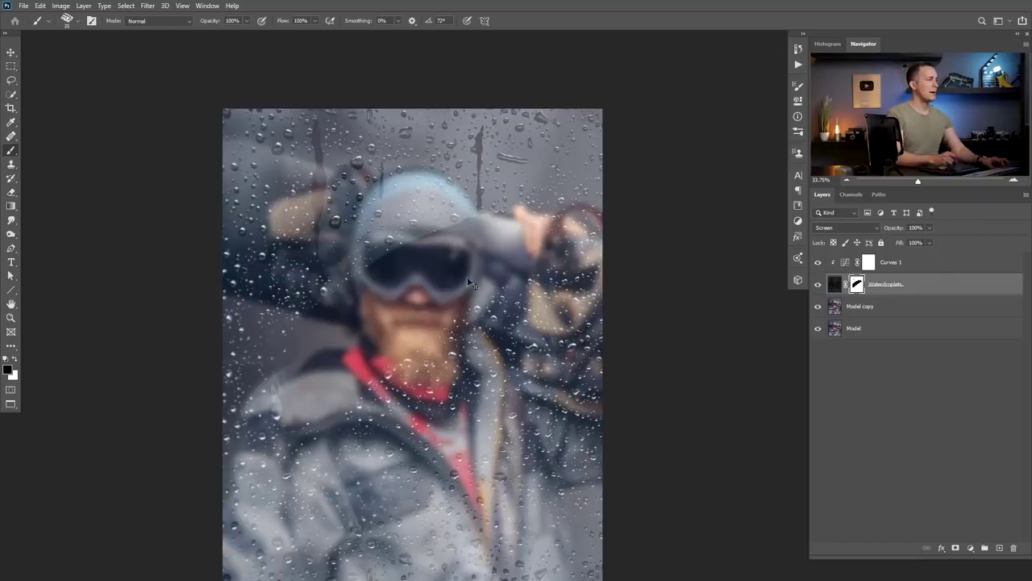
scroll(522, 306, "down", 1)
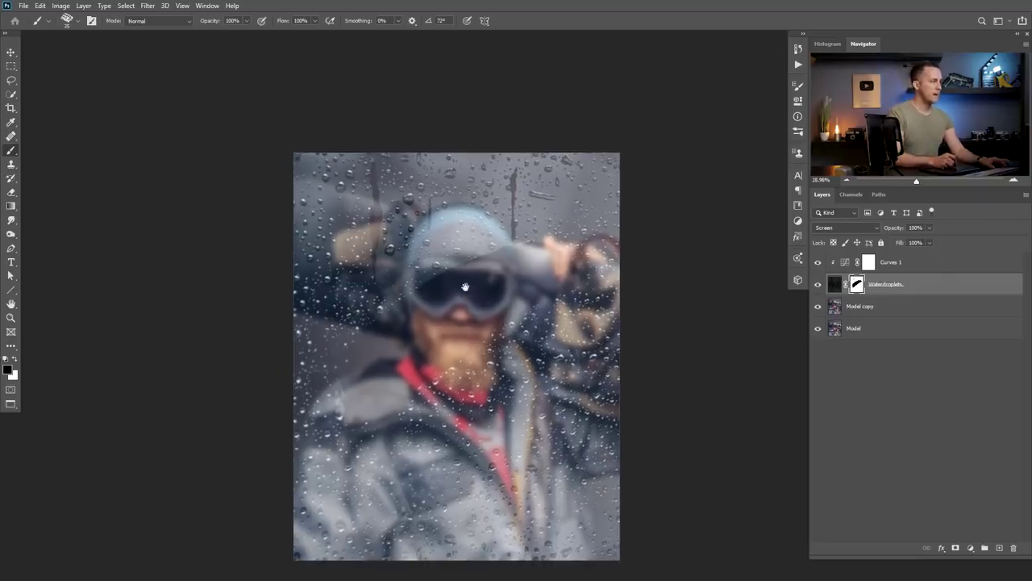
scroll(467, 250, "up", 2)
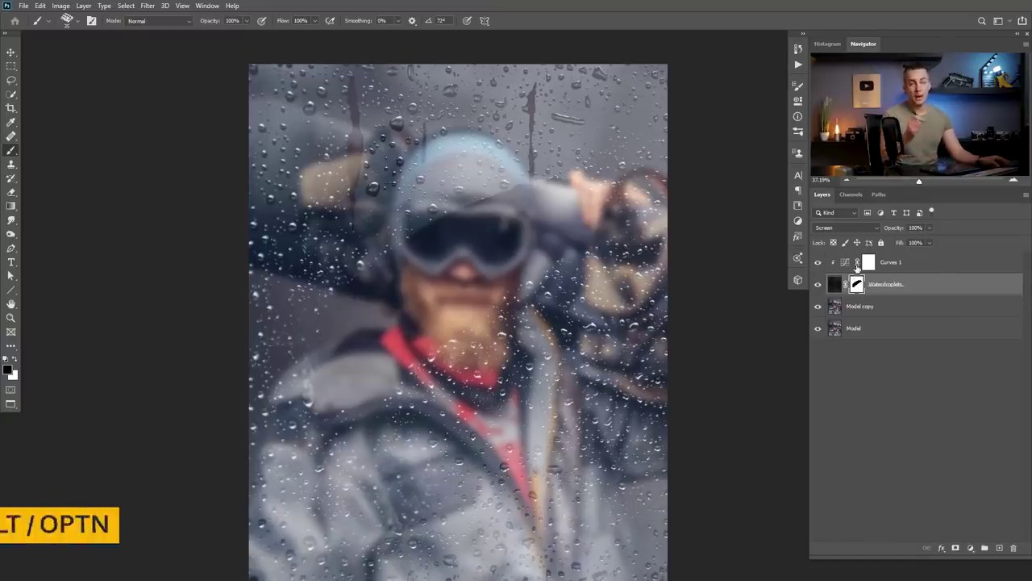
left_click_drag(857, 284, 858, 306)
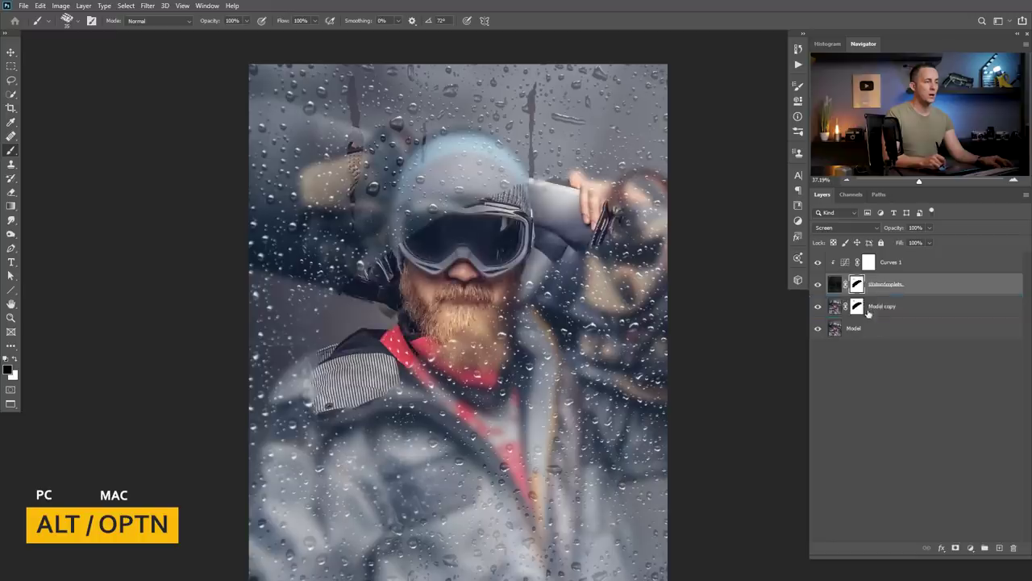
double_click(883, 305)
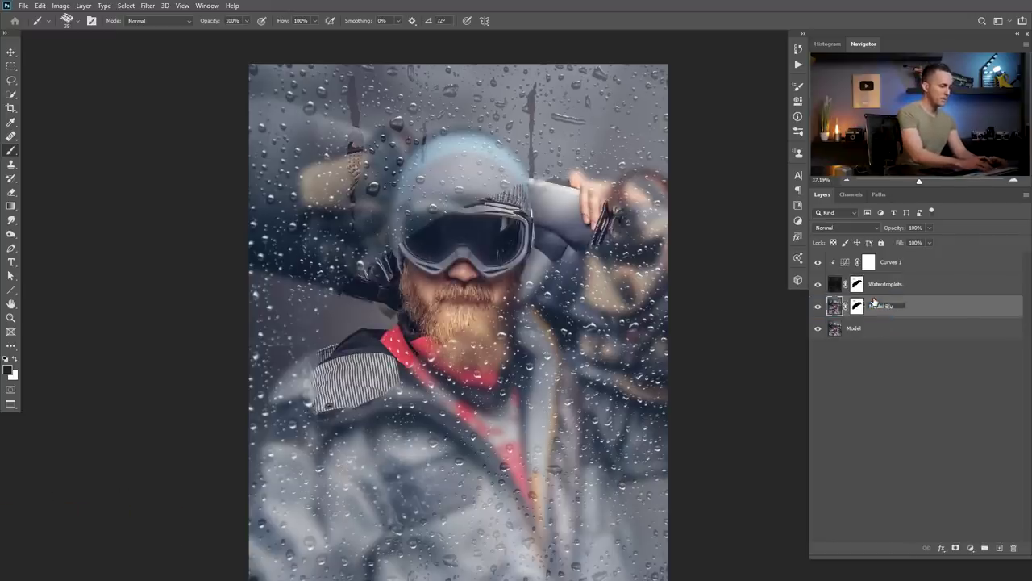
key("Return")
Disable the Model Blur mask and widen the wiped area around the beanie and goggles on the Waterdroplets mask with a 150 px brush.
scroll(489, 307, "down", 2)
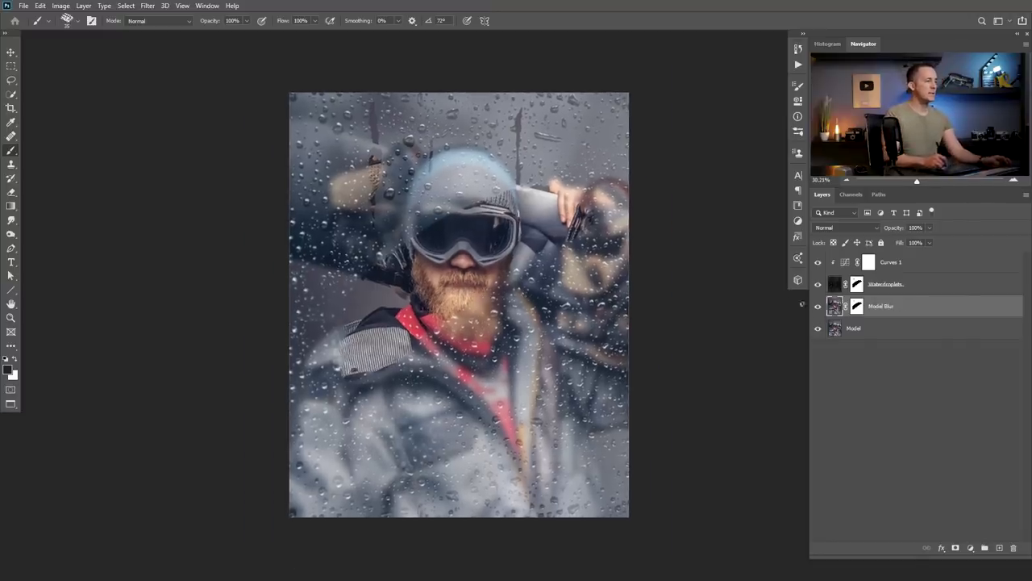
scroll(448, 287, "up", 2)
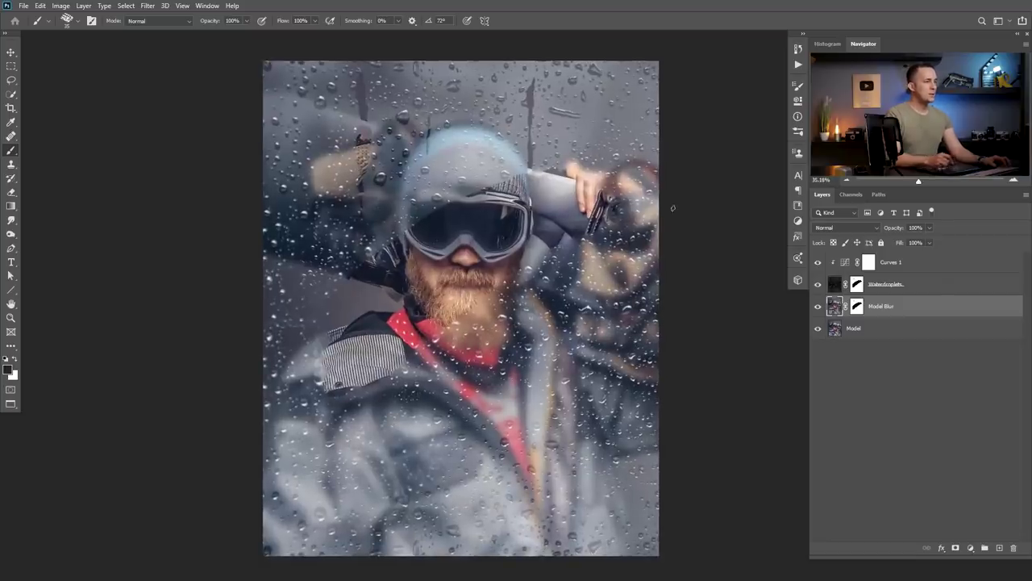
left_click(856, 285)
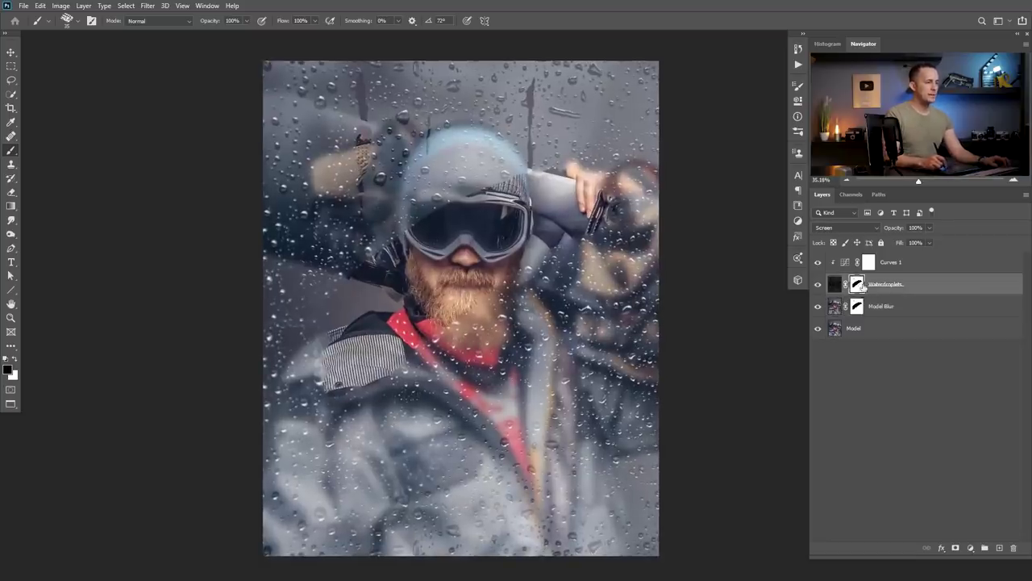
left_click(818, 306)
left_click(857, 306, "shift")
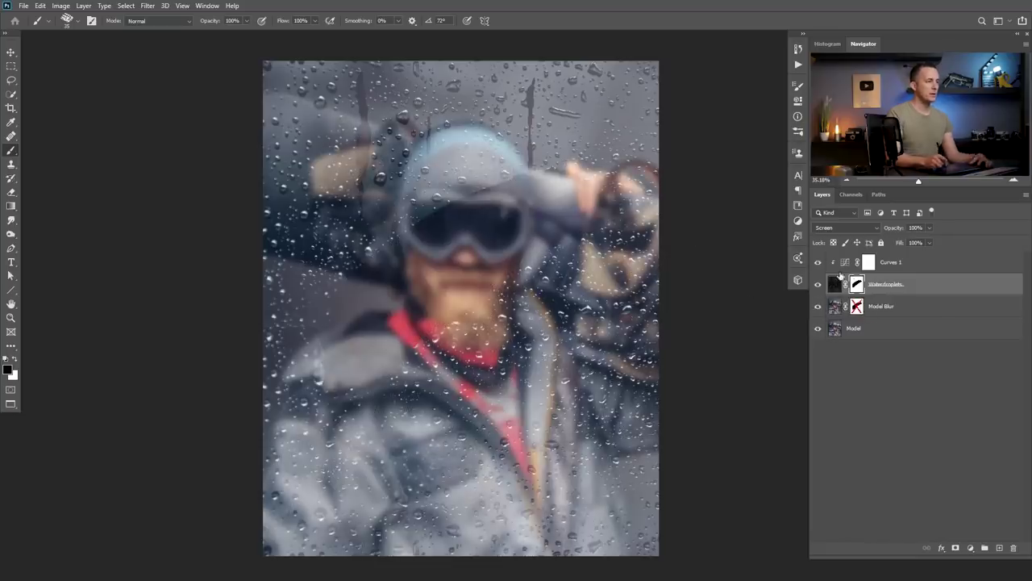
key("]")
key("]")
key("]")
mouse_move(502, 185)
left_mouse_down()
mouse_move(394, 237)
mouse_move(545, 168)
mouse_move(372, 242)
left_mouse_up()
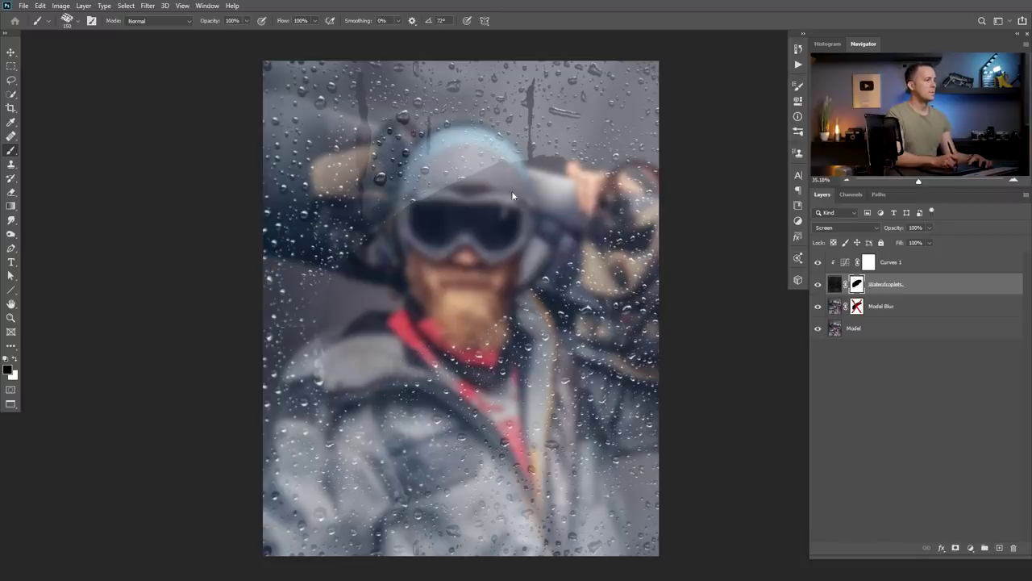
Replace the Model Blur mask with a copy of the updated Waterdroplets mask and check the wiped area.
left_click_drag(856, 284, 859, 309)
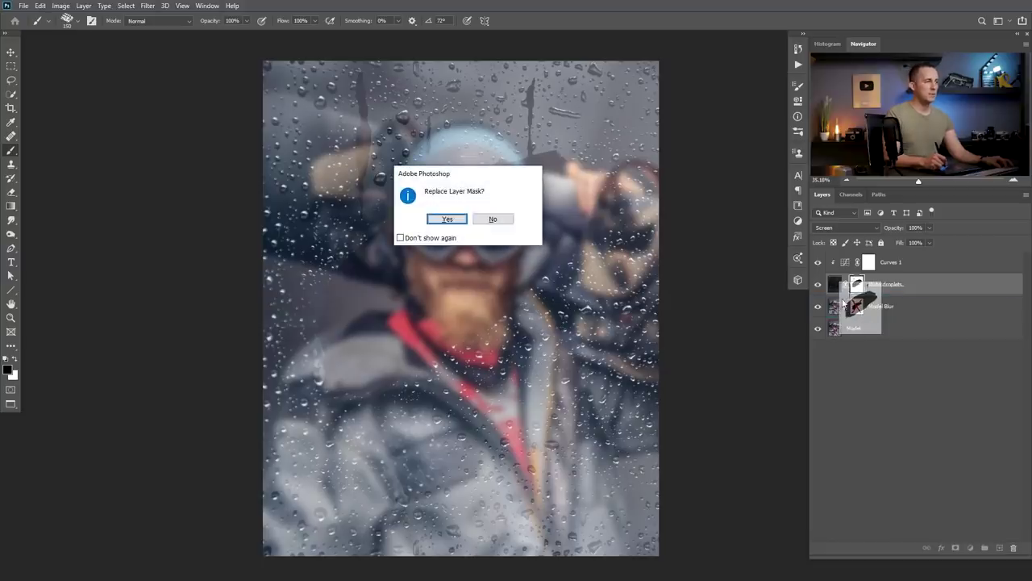
left_click(452, 223)
scroll(535, 240, "down", 1)
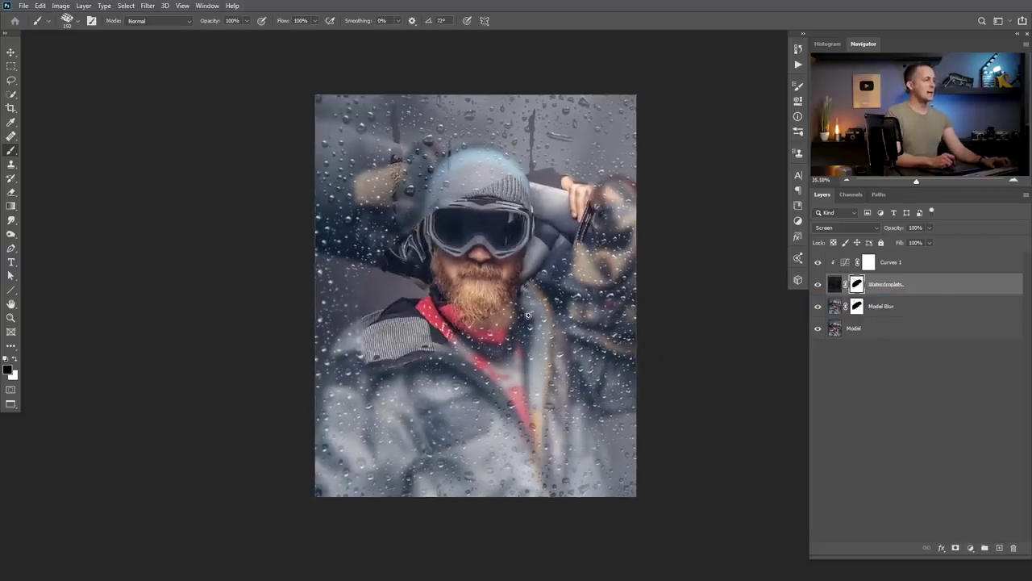
scroll(528, 290, "up", 2)
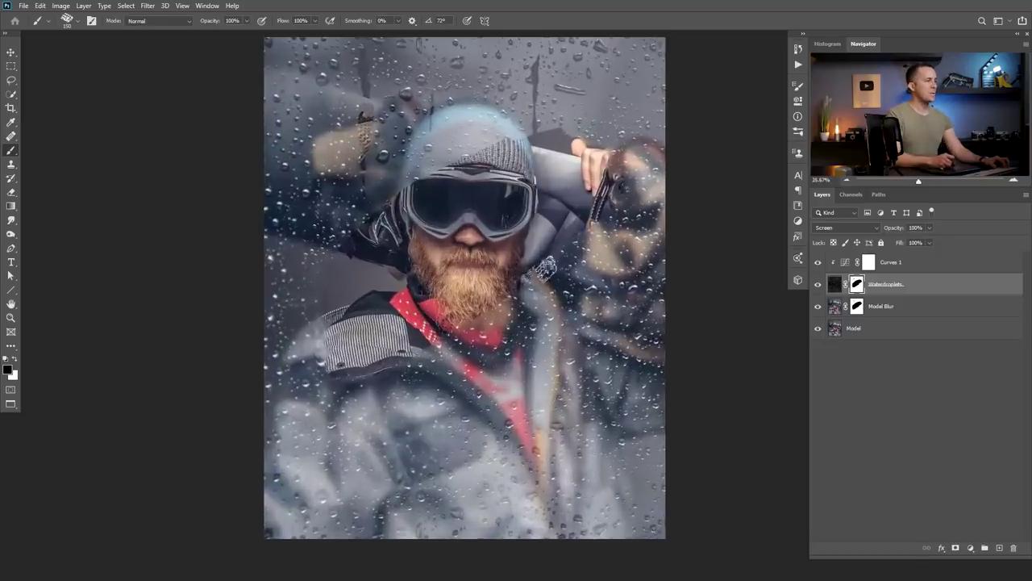
scroll(526, 279, "down", 1)
scroll(526, 278, "up", 2)
scroll(526, 276, "down", 1)
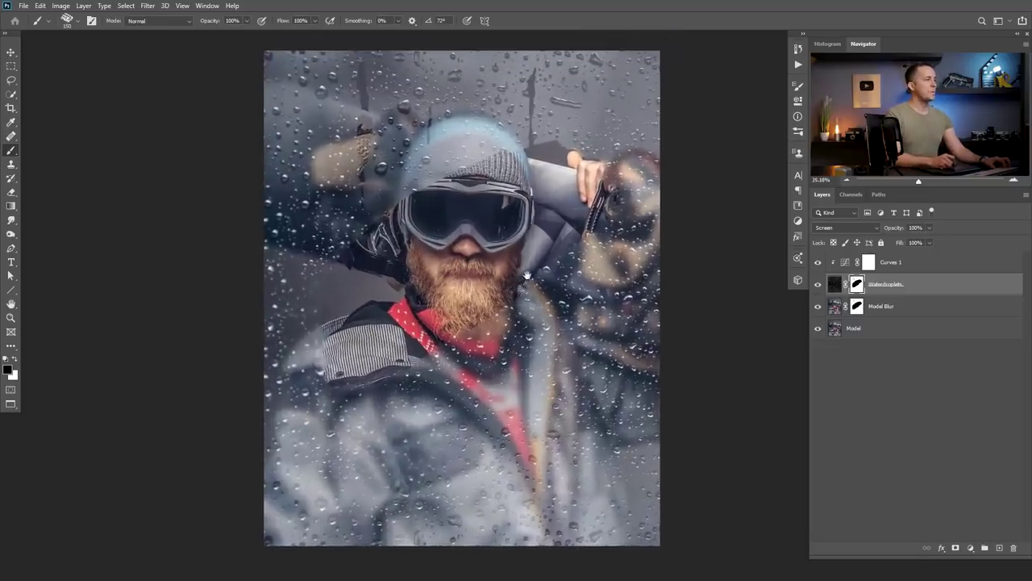
Add a Bevel & Emboss effect to the Waterdroplets layer, keeping the portrait in view beside the settings.
double_click(937, 287)
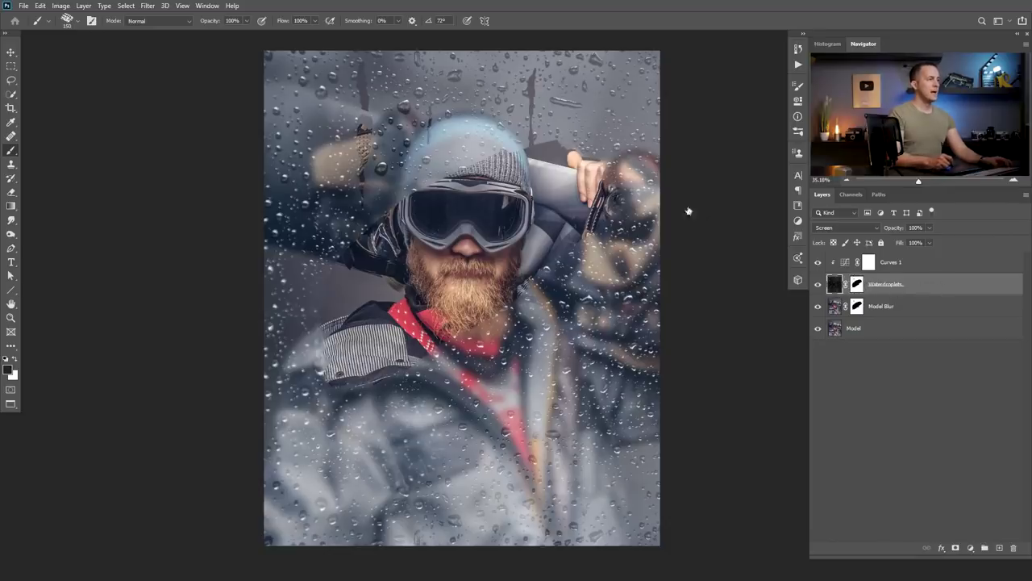
left_click_drag(580, 136, 301, 93)
scroll(546, 179, "down", 1)
scroll(546, 179, "down", 2)
left_click_drag(546, 179, 680, 190)
left_click_drag(266, 92, 288, 130)
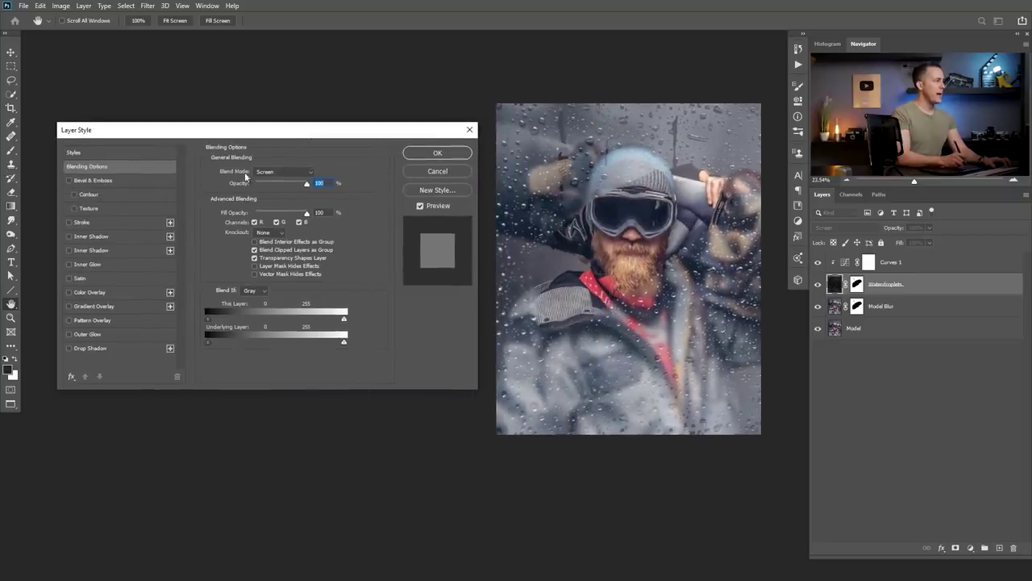
left_click(88, 181)
scroll(694, 248, "up", 3)
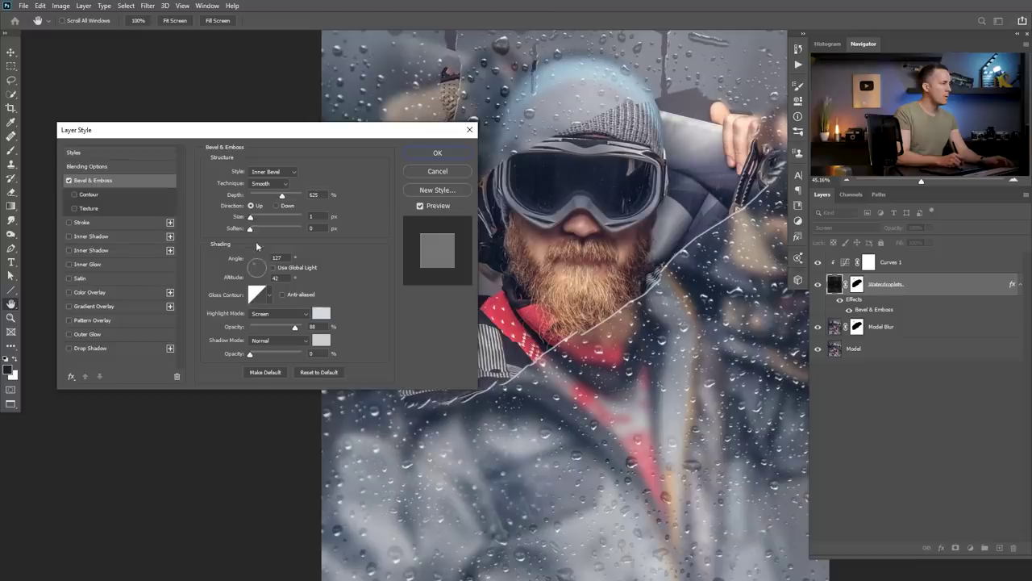
Set the bevel's light angle to 105° and altitude to 42°, reduce its size, and apply the effect.
left_click(255, 266)
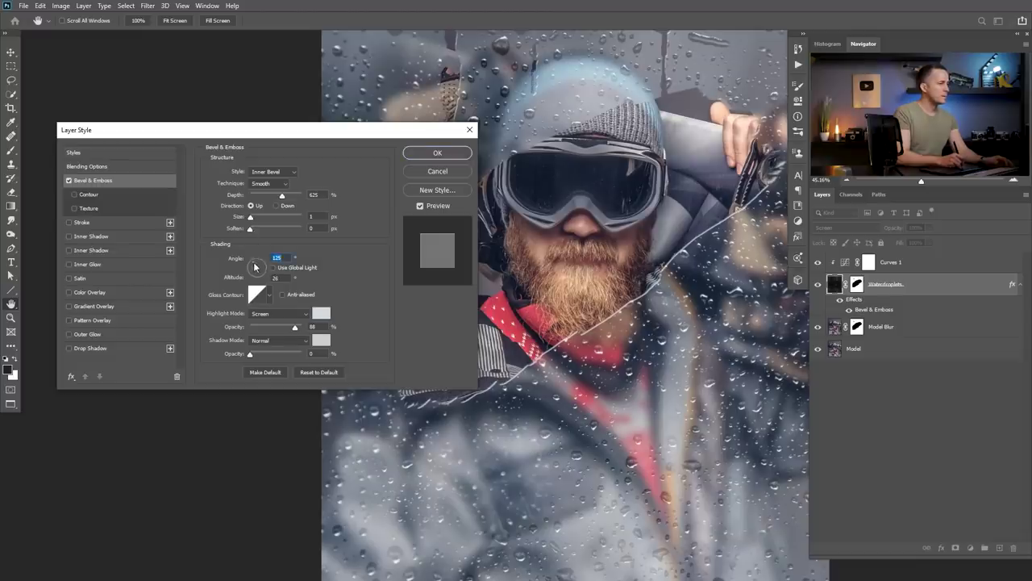
left_click_drag(255, 267, 257, 271)
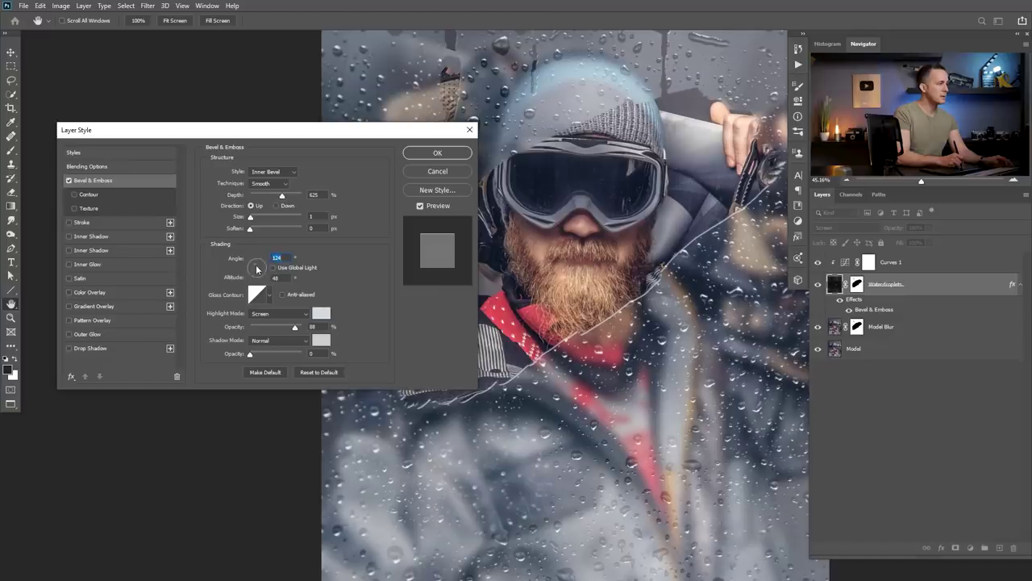
left_click_drag(258, 268, 260, 269)
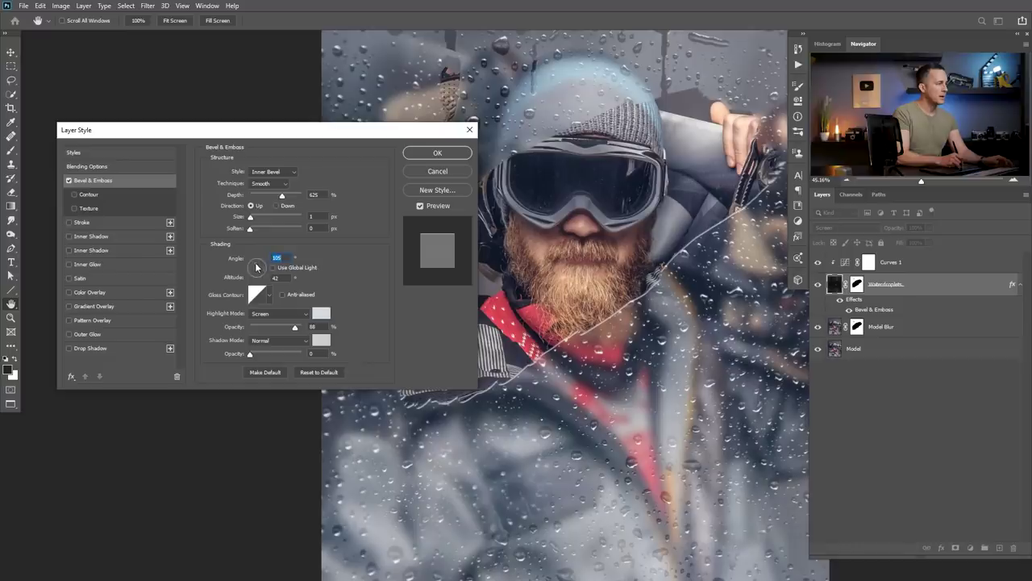
mouse_move(254, 218)
left_mouse_down()
mouse_move(271, 218)
mouse_move(257, 222)
left_mouse_up()
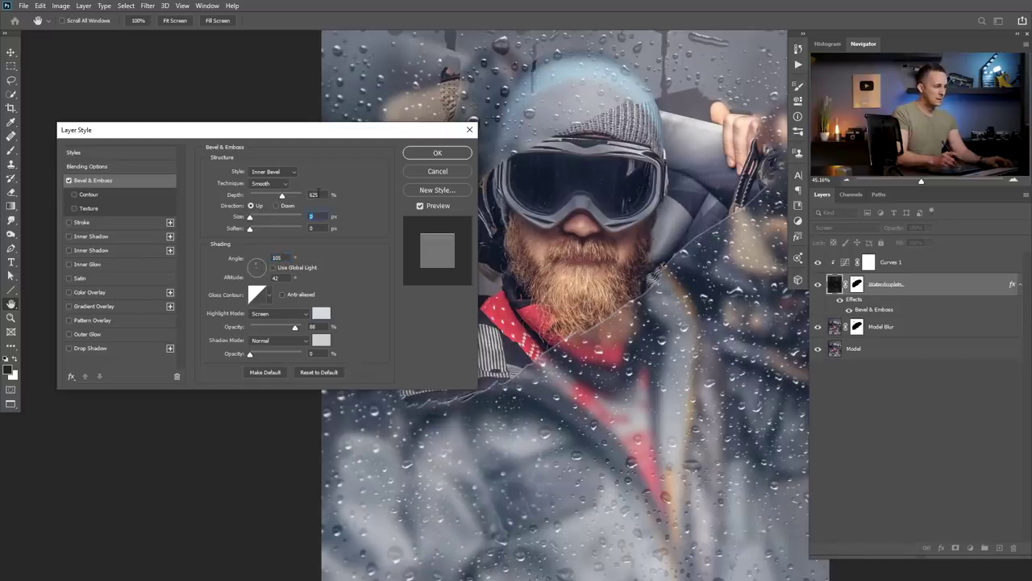
left_click(447, 155)
scroll(618, 240, "down", 4)
left_click_drag(555, 280, 407, 285)
scroll(471, 265, "up", 4)
scroll(472, 266, "down", 1)
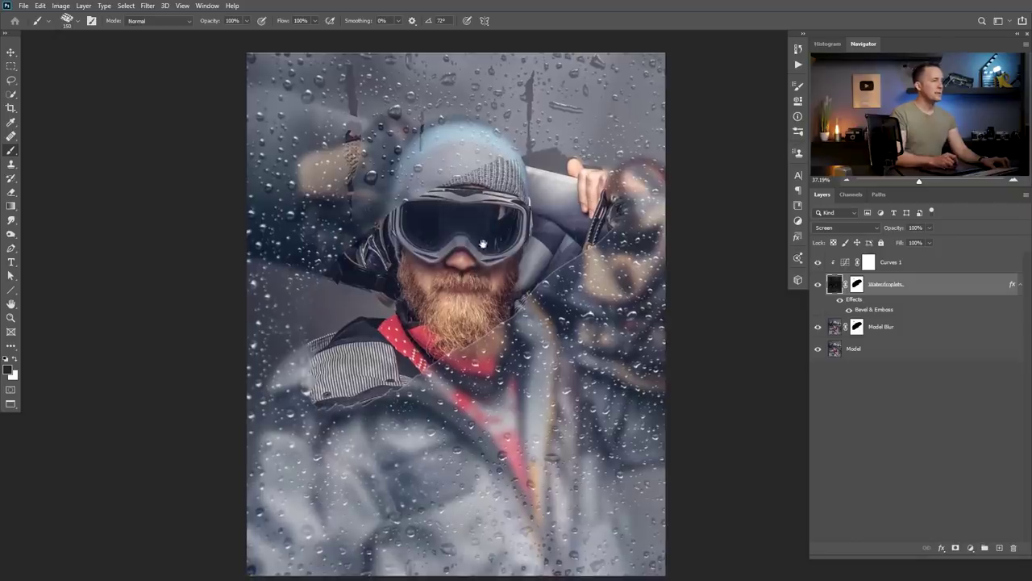
Convert the Waterdroplets bevel effect into its own layer and toggle that layer's visibility to compare the edges.
scroll(475, 302, "up", 2)
right_click(896, 309)
left_click(930, 479)
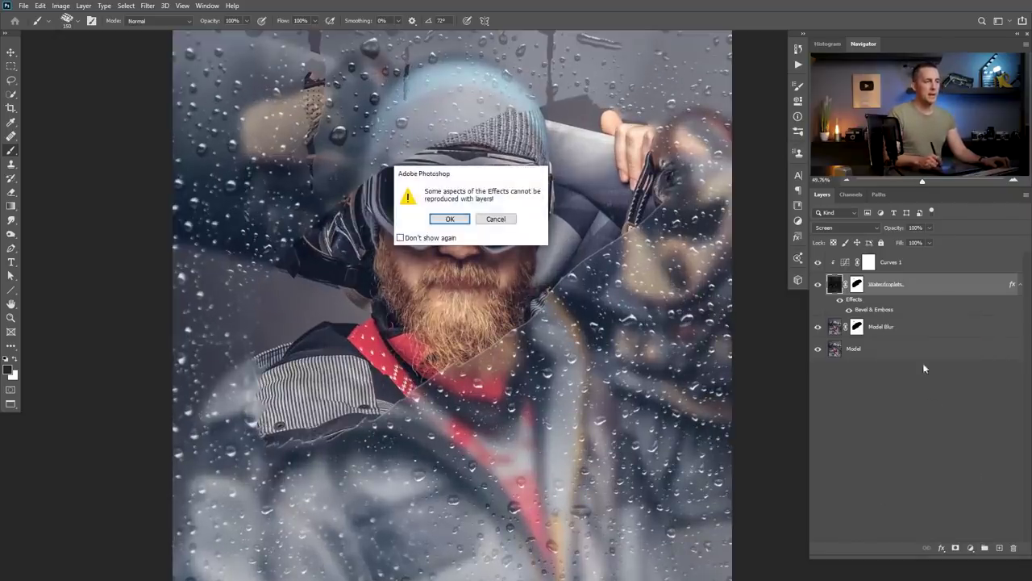
left_click(453, 220)
left_click(818, 285)
left_click(819, 285)
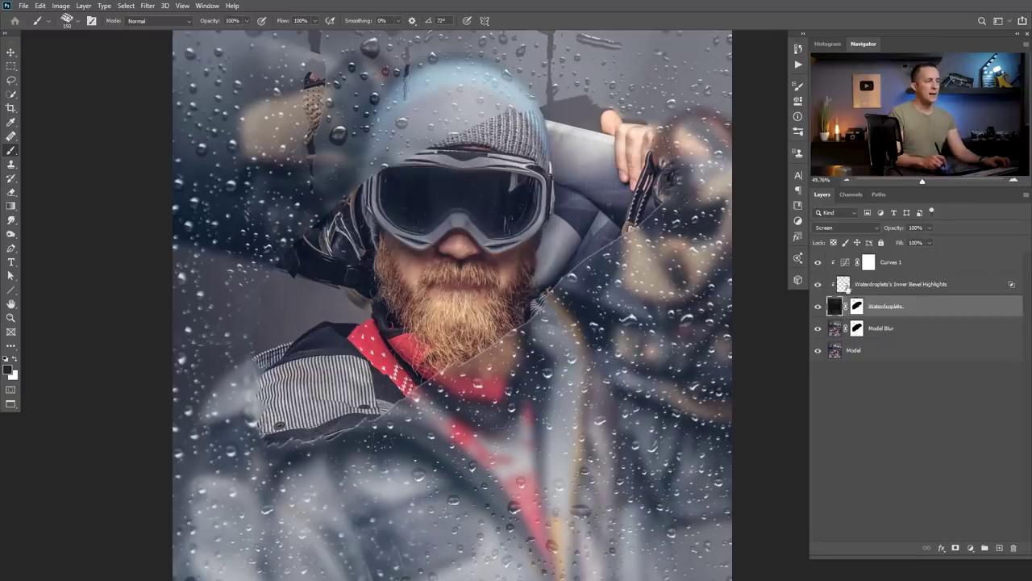
Add a layer mask to the Inner Bevel Highlights layer and choose the Soft Round brush at 150 px.
left_click(847, 286)
left_click(955, 547)
right_click(496, 234)
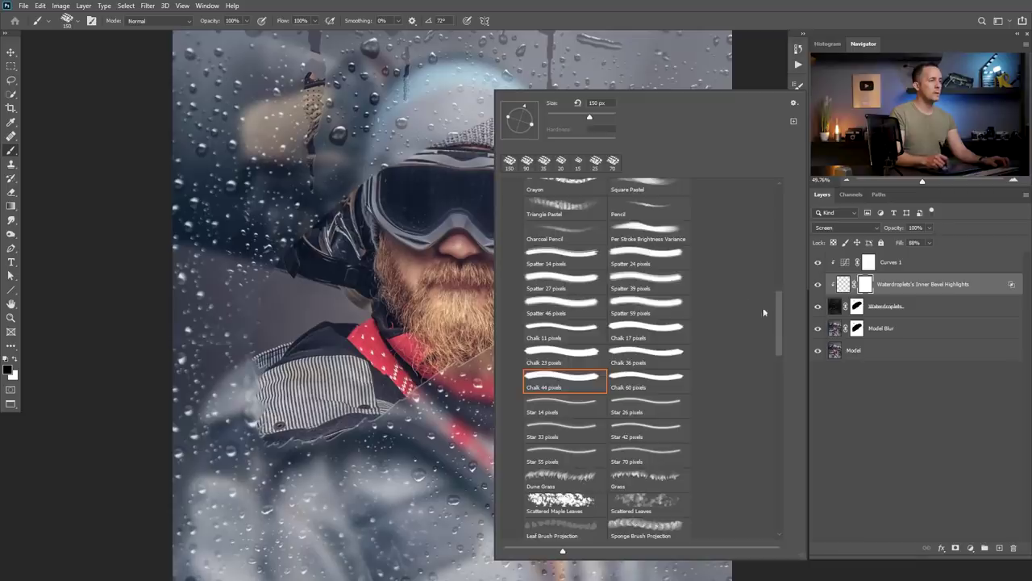
left_click_drag(777, 292, 777, 190)
left_click(532, 204)
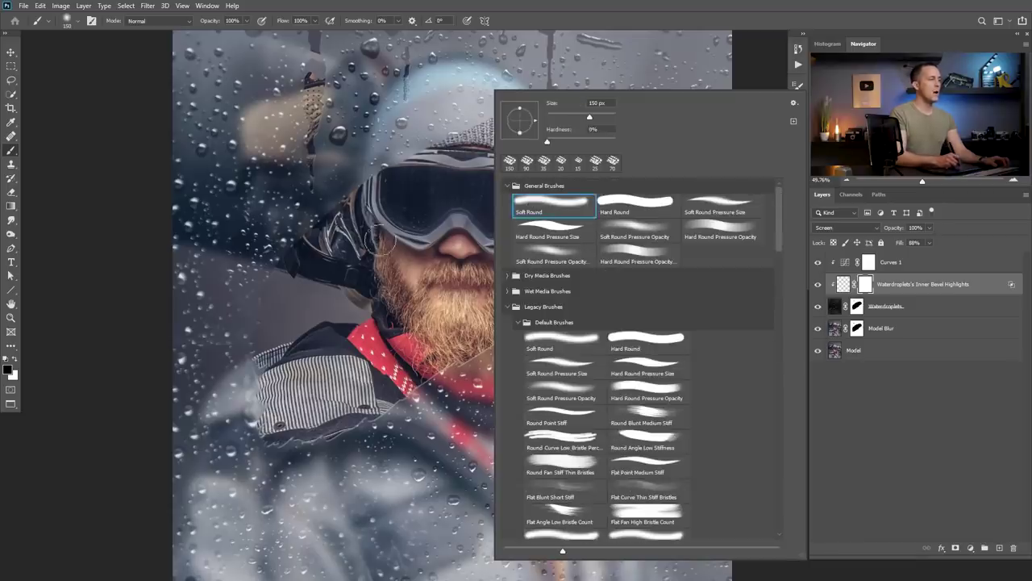
left_click(373, 239)
At 20% brush opacity, paint on the highlights mask to soften the bevel around the upper drip streaks and the diagonal wiped edge.
left_click_drag(357, 174, 364, 247)
key("2")
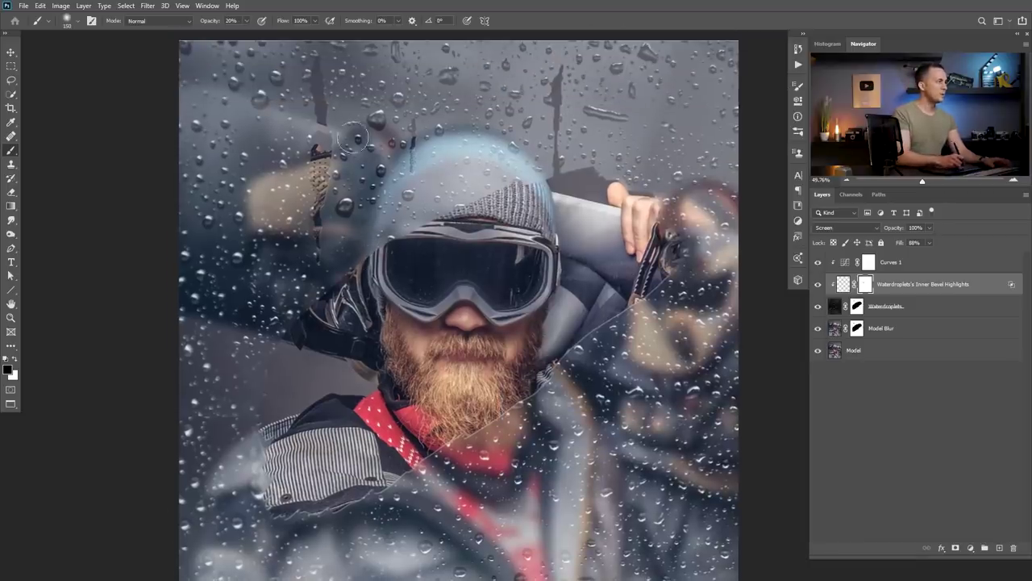
mouse_move(328, 198)
left_mouse_down()
mouse_move(325, 209)
mouse_move(315, 98)
mouse_move(316, 161)
left_mouse_up()
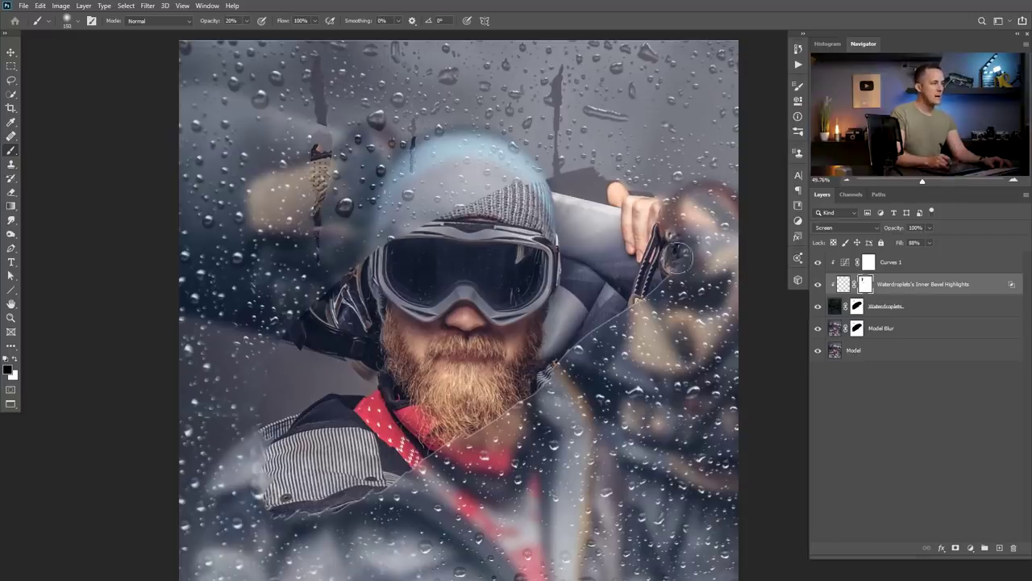
left_click_drag(522, 432, 593, 327)
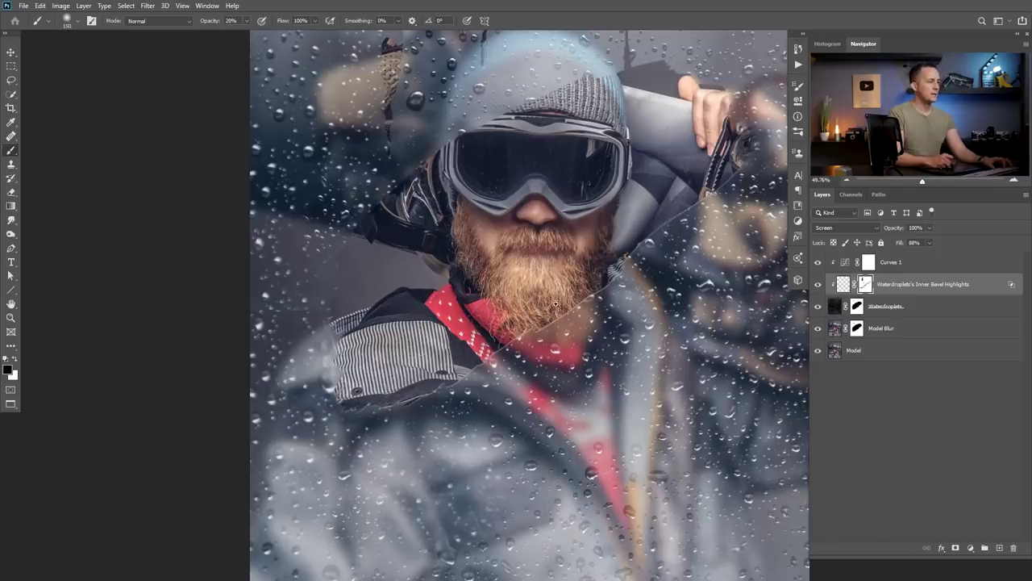
scroll(553, 309, "down", 6)
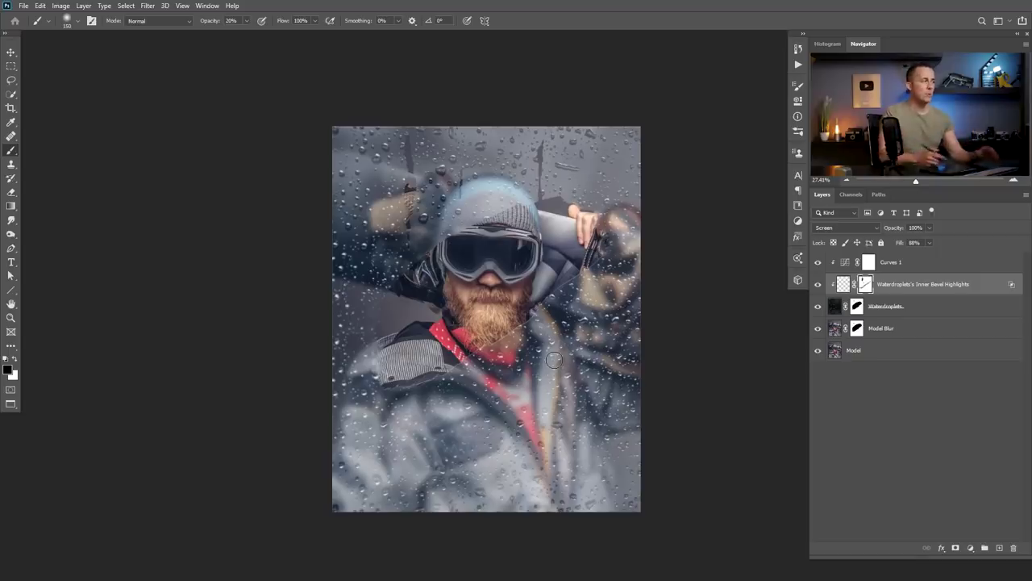
Copy the entire wet-glass photo from the other open document and paste it above Curves 1 in the portrait.
key("ctrl+Tab")
key("ctrl+a")
key("ctrl+Tab")
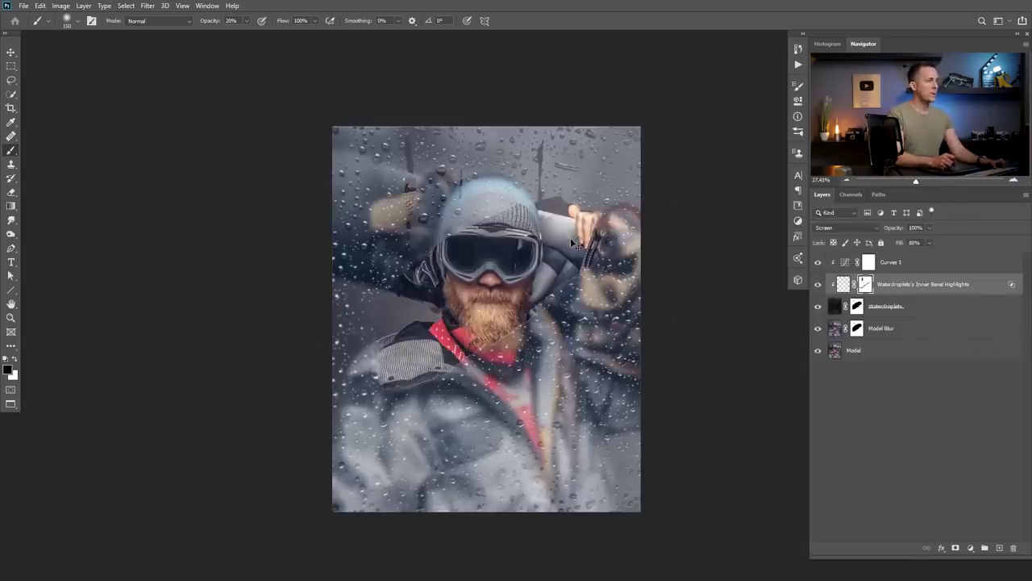
left_click(847, 264)
key("ctrl+v")
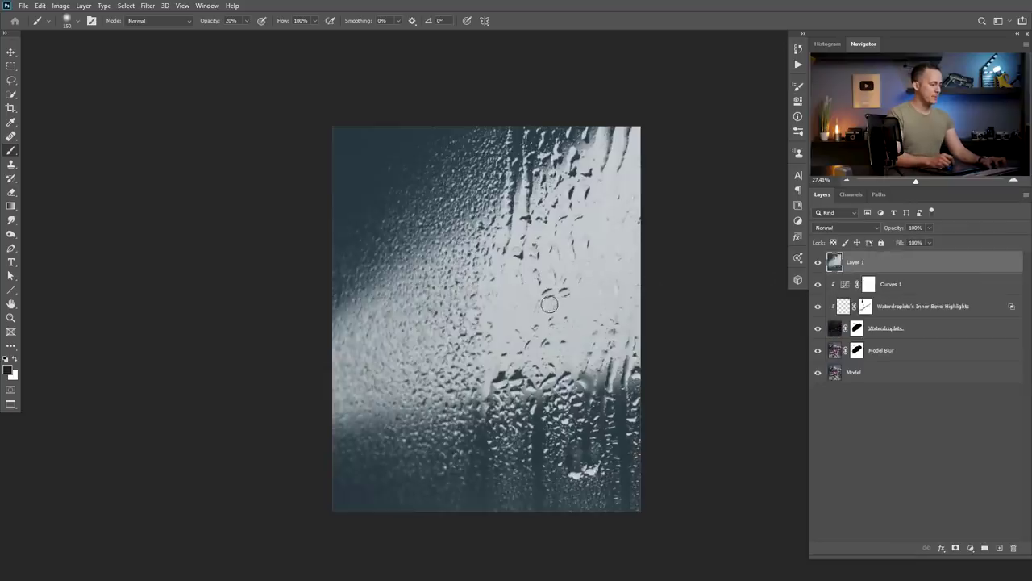
Scale the pasted wet-glass layer to 75.78% and position it so its droplets cover the whole portrait.
key("ctrl+t")
left_click_drag(629, 286, 482, 285)
left_click_drag(576, 125, 574, 247)
left_click_drag(545, 300, 487, 212)
left_click_drag(491, 384, 496, 509)
left_click_drag(430, 343, 540, 350)
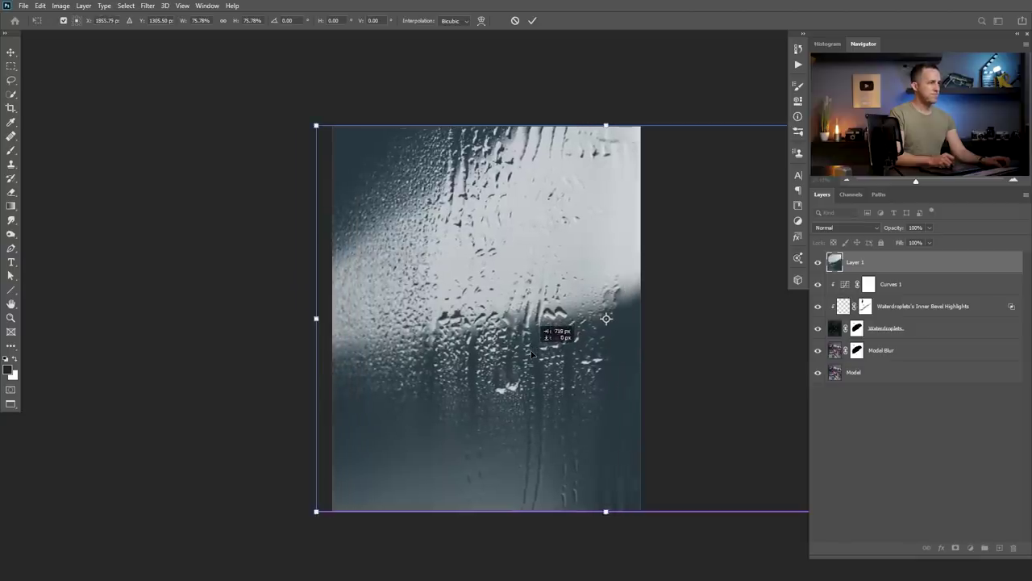
key("Return")
Desaturate the pasted wet-glass layer and set its blend mode to Soft Light.
key("b")
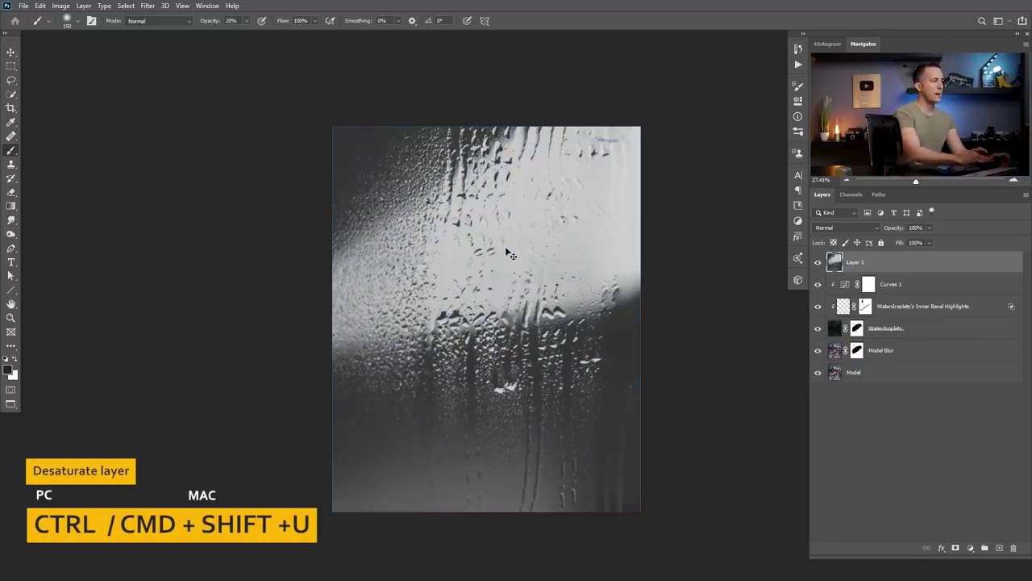
left_click(847, 227)
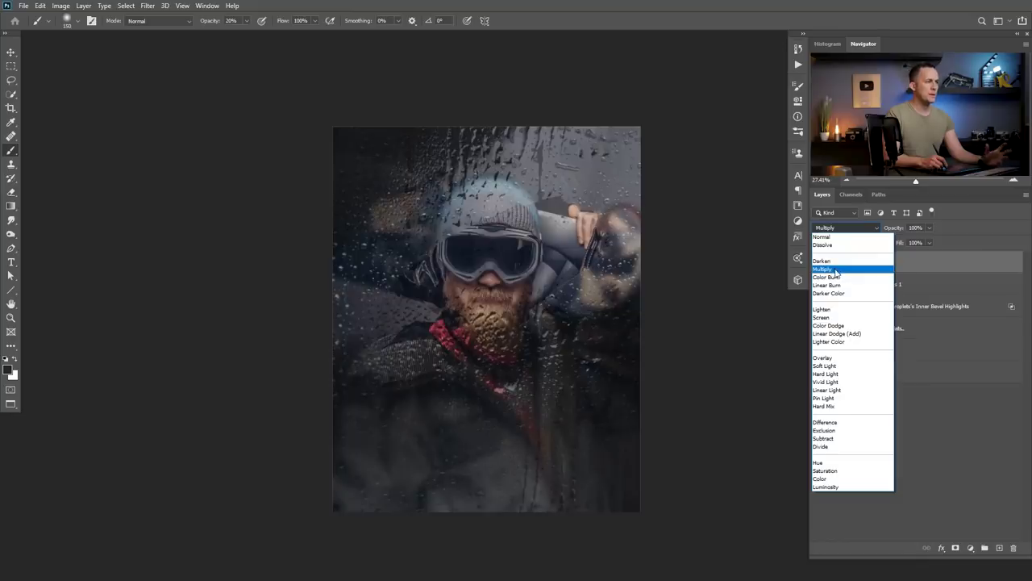
left_click(842, 366)
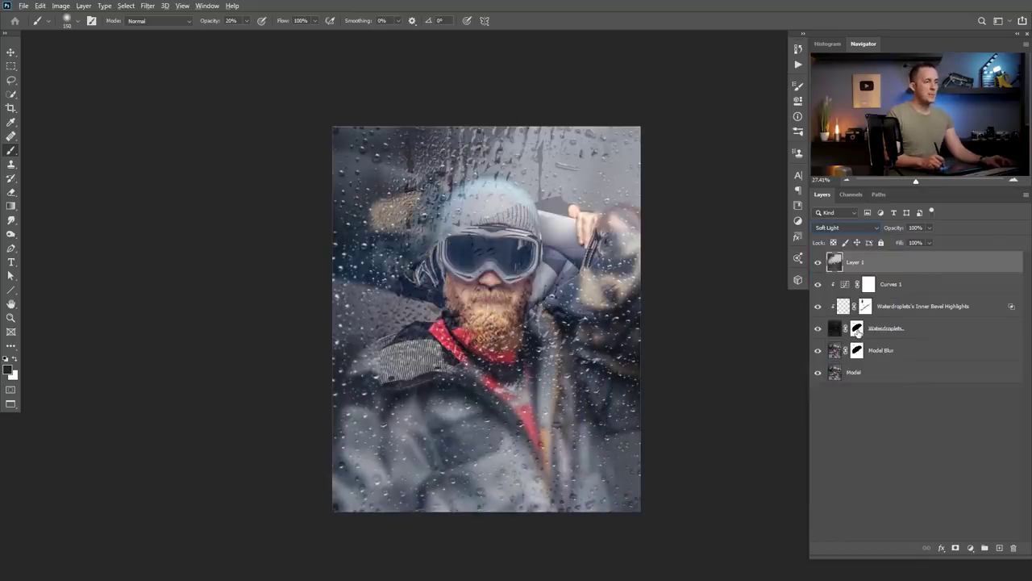
Copy the Waterdroplets mask onto Layer 1 and lower that layer's opacity to 46%.
left_click_drag(856, 329, 856, 264)
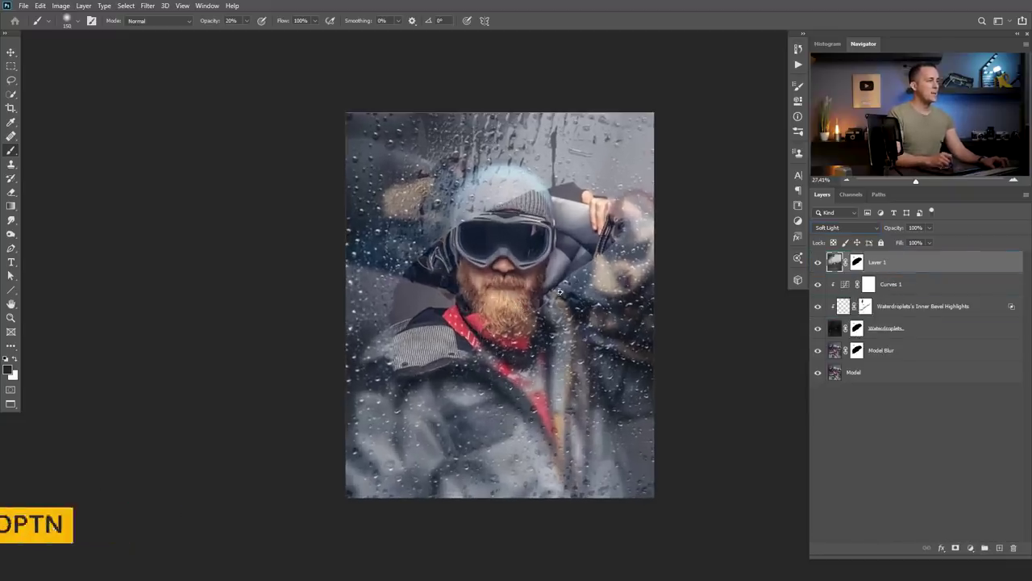
left_click_drag(901, 228, 871, 231)
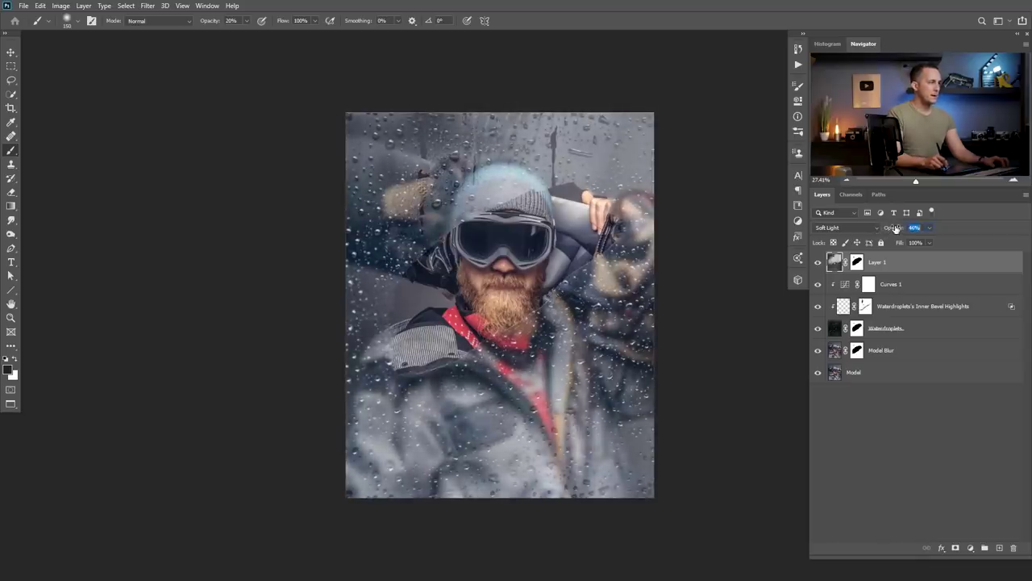
scroll(503, 281, "up", 4)
scroll(504, 282, "down", 2)
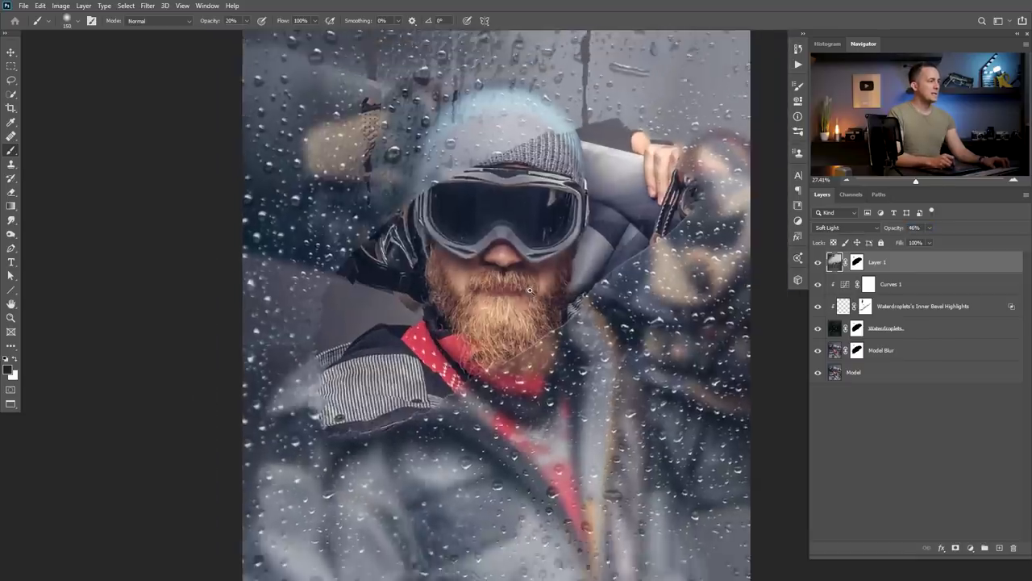
scroll(554, 282, "down", 1)
Create a new layer above Model Blur and name it Snow.
left_click(919, 351)
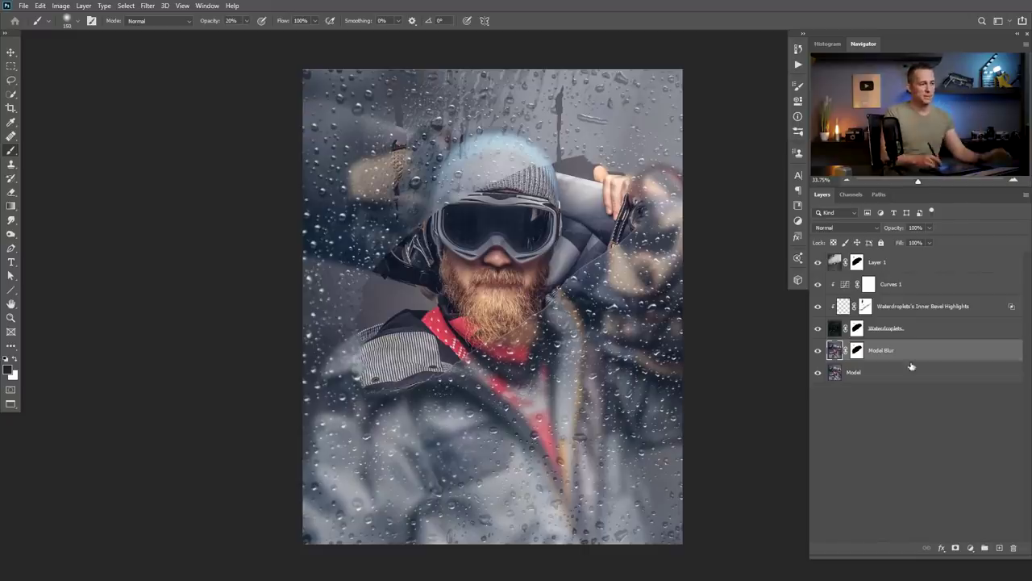
left_click(1000, 548)
double_click(853, 352)
type("Snow")
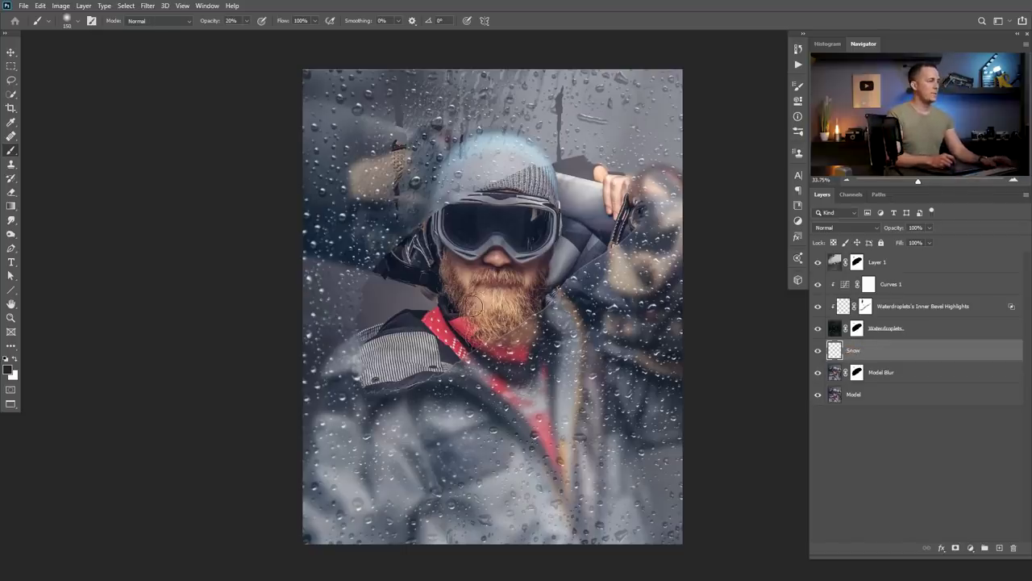
Paint white over the whole beard and moustache on the Snow layer with a soft 100 px brush at 100% opacity.
scroll(474, 302, "up", 2)
key("x")
key("bracketleft")
key("bracketleft")
key("bracketleft")
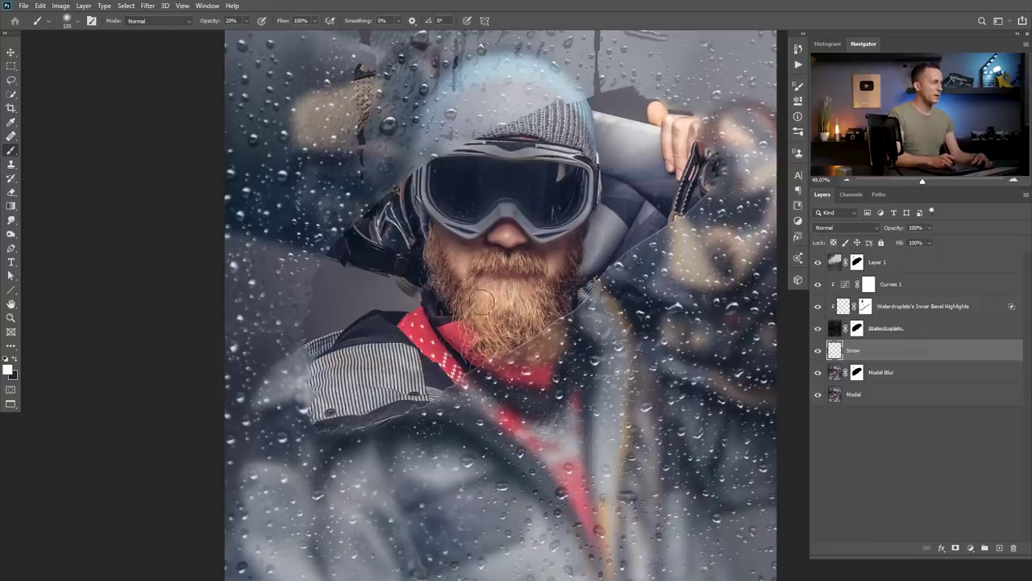
key("0")
mouse_move(427, 246)
left_mouse_down()
mouse_move(464, 311)
mouse_move(504, 351)
mouse_move(546, 330)
mouse_move(533, 339)
mouse_move(564, 290)
mouse_move(577, 242)
mouse_move(508, 318)
mouse_move(504, 287)
mouse_move(488, 327)
mouse_move(488, 294)
mouse_move(529, 261)
mouse_move(479, 262)
mouse_move(475, 300)
left_mouse_up()
left_click_drag(555, 283, 571, 252)
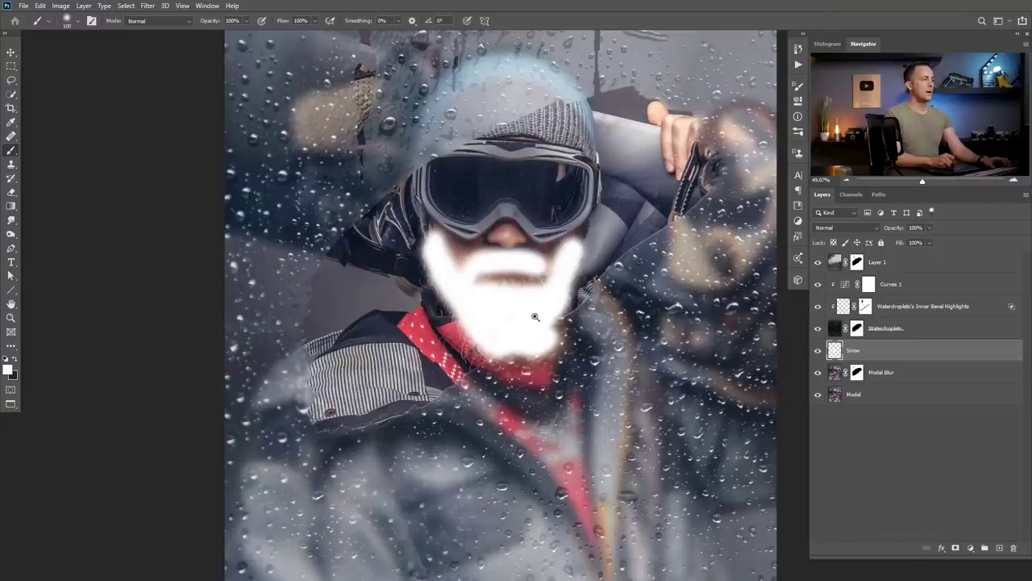
scroll(535, 317, "down", 5)
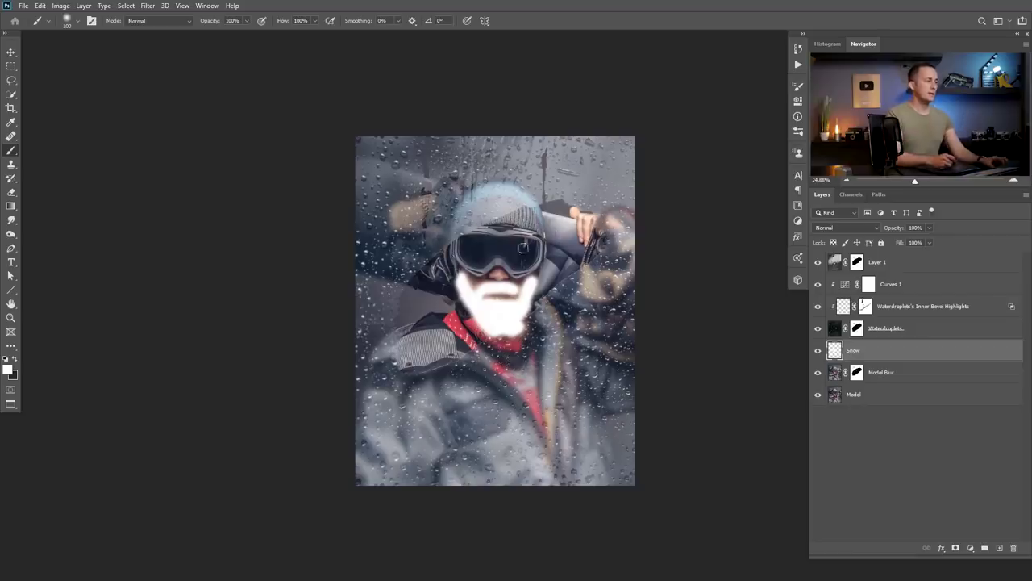
scroll(499, 276, "up", 2)
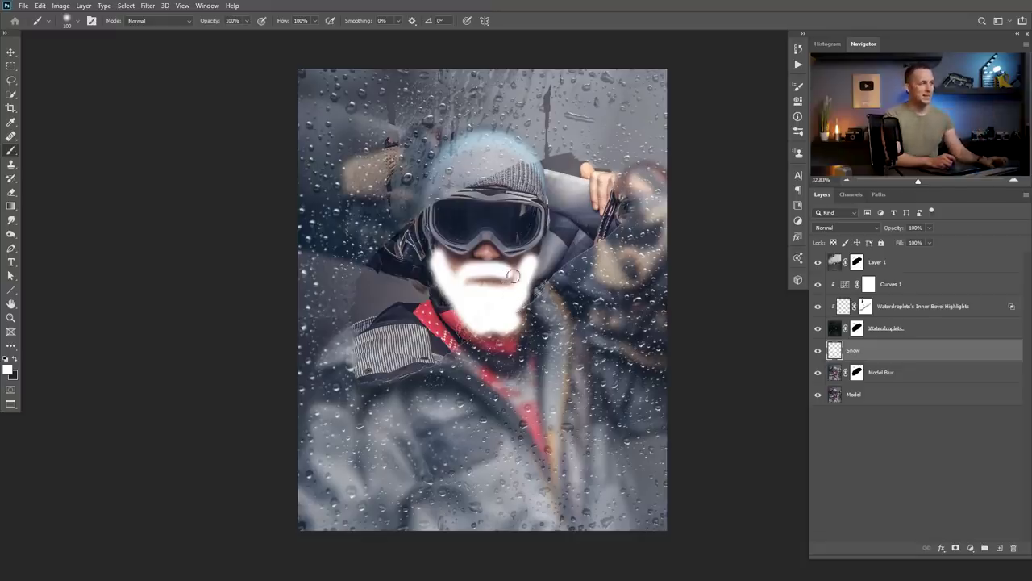
scroll(513, 276, "up", 1)
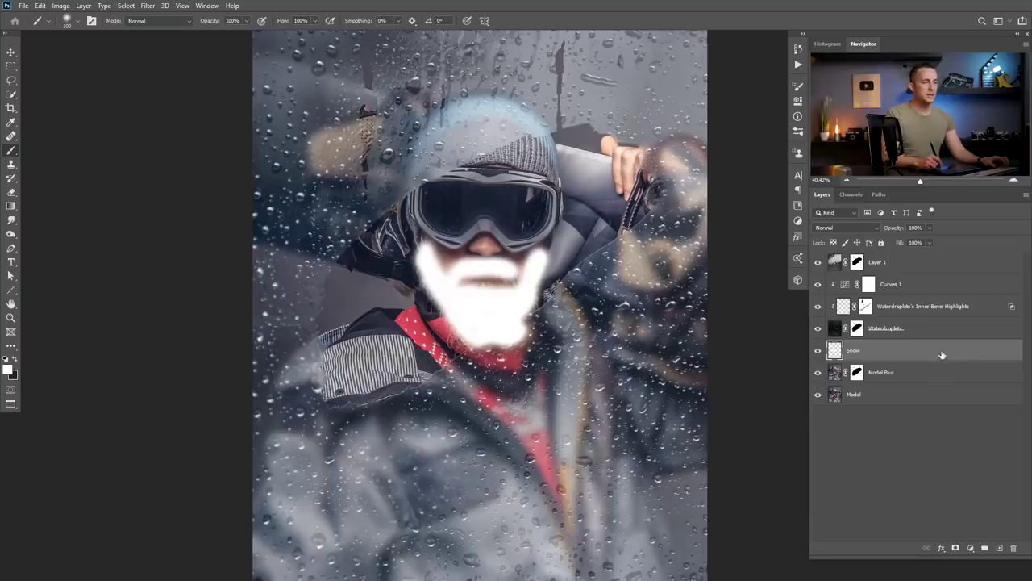
Raise and split the Snow layer's Blend If black slider for the underlying layer so white stays only on the lighter beard hairs.
double_click(919, 351)
left_click_drag(329, 129, 879, 163)
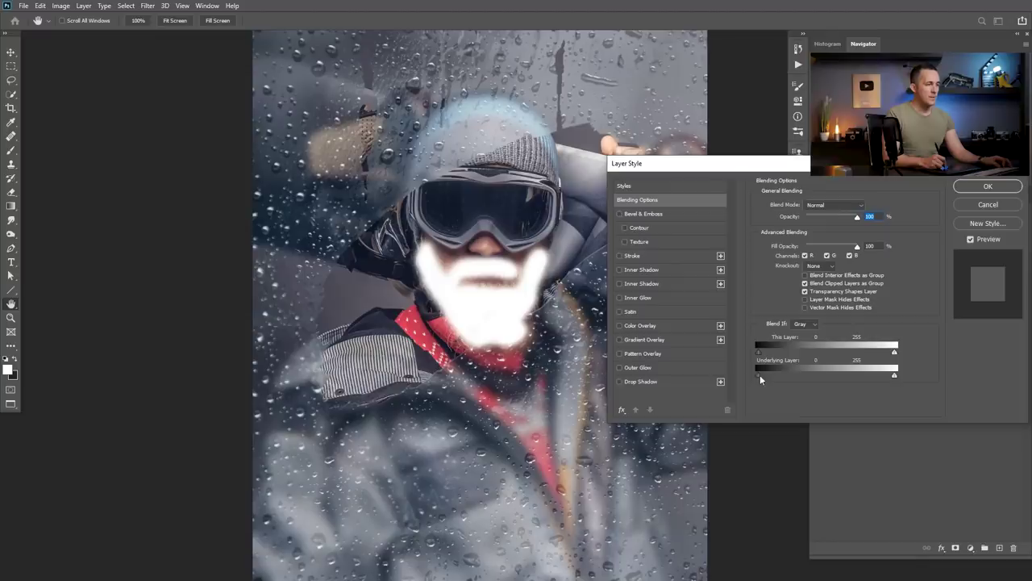
left_click_drag(766, 376, 865, 373)
key("alt")
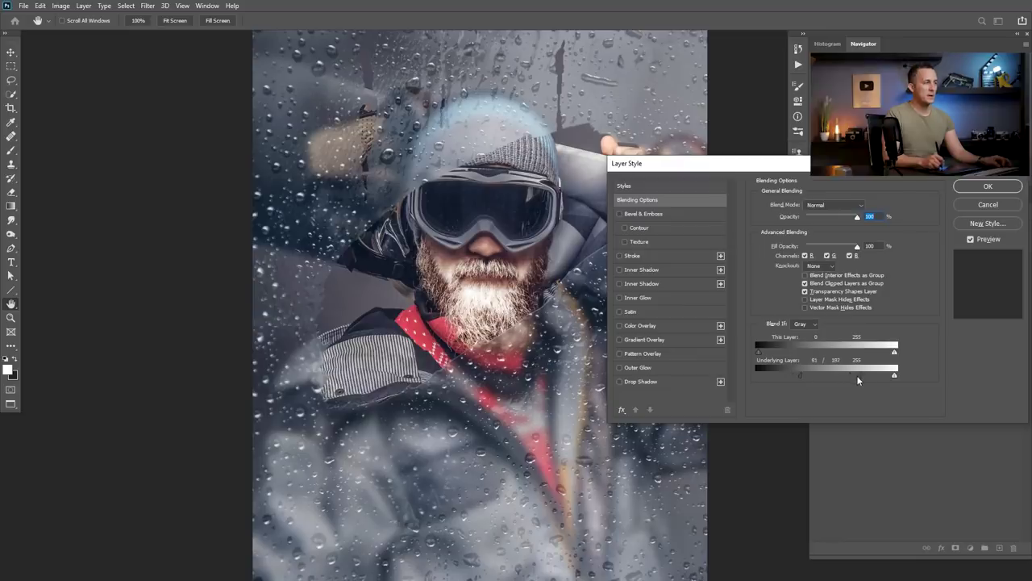
left_click(988, 186)
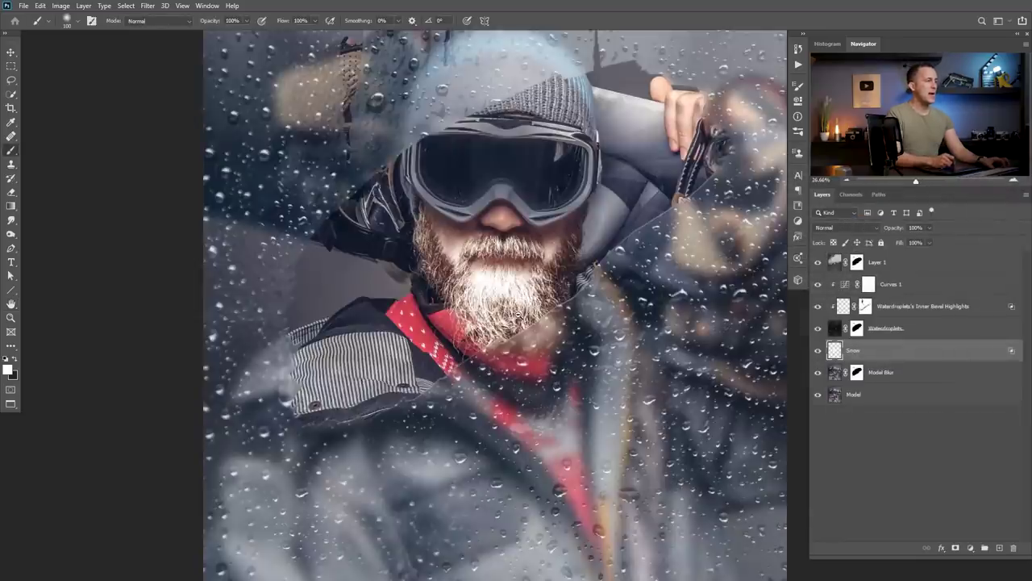
Add a layer mask to Snow and softly thin the white on the beard by painting black at 20% and 10% opacity.
left_click_drag(518, 314, 514, 315)
left_click(955, 547)
key("x")
key("]")
key("x")
key("2")
mouse_move(495, 285)
left_mouse_down()
mouse_move(524, 289)
mouse_move(478, 281)
left_mouse_up()
key("1")
key("bracketleft")
key("bracketleft")
key("bracketleft")
key("bracketleft")
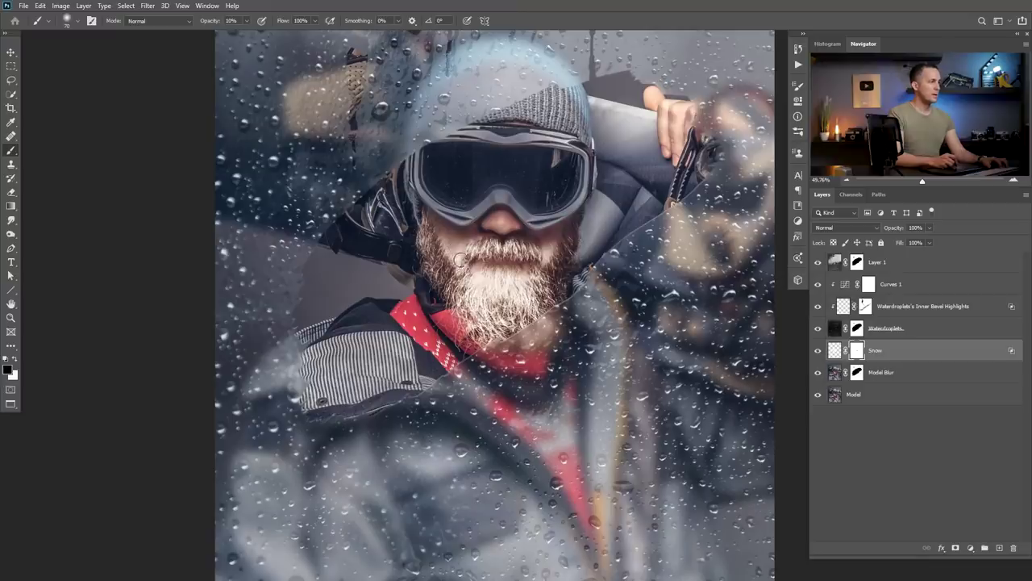
Try to add snow to the knitted hat and the clothing by painting white on the Snow layer at 100% opacity.
key("x")
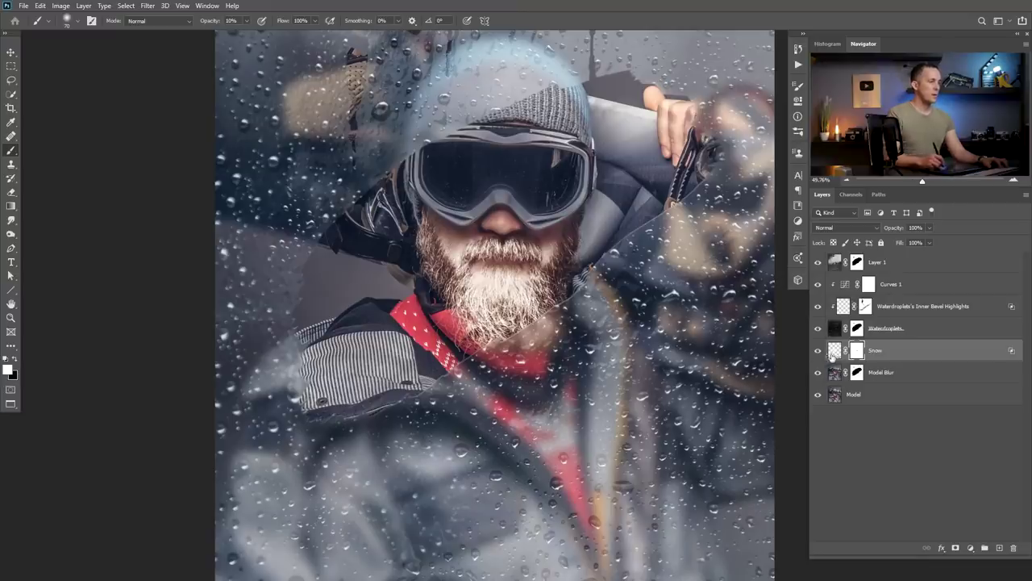
left_click(834, 350)
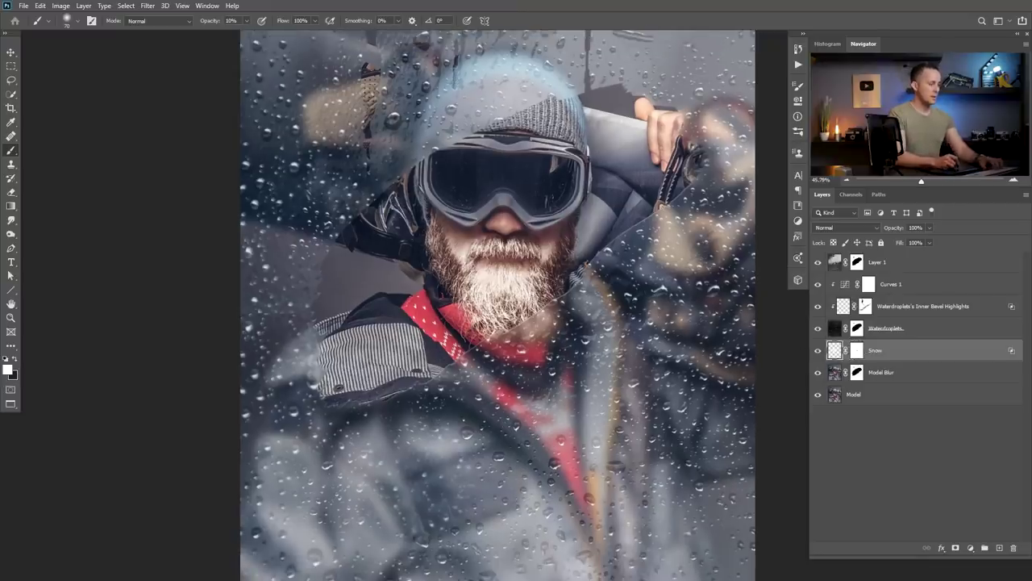
key("0")
key("[")
mouse_move(524, 114)
left_mouse_down()
mouse_move(565, 130)
mouse_move(506, 123)
left_mouse_up()
mouse_move(411, 317)
left_mouse_down()
mouse_move(420, 339)
mouse_move(446, 353)
left_mouse_up()
scroll(455, 337, "down", 2)
left_click_drag(485, 251, 431, 262)
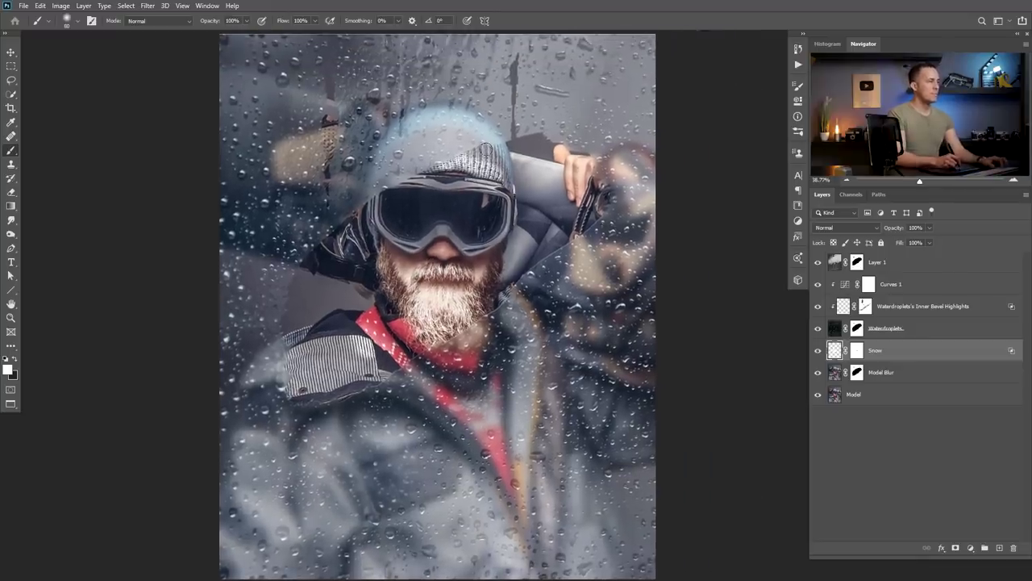
Undo the white strokes painted on the hat and clothing.
key("ctrl+z")
key("ctrl+z")
key("ctrl+z")
key("ctrl+z")
key("ctrl+z")
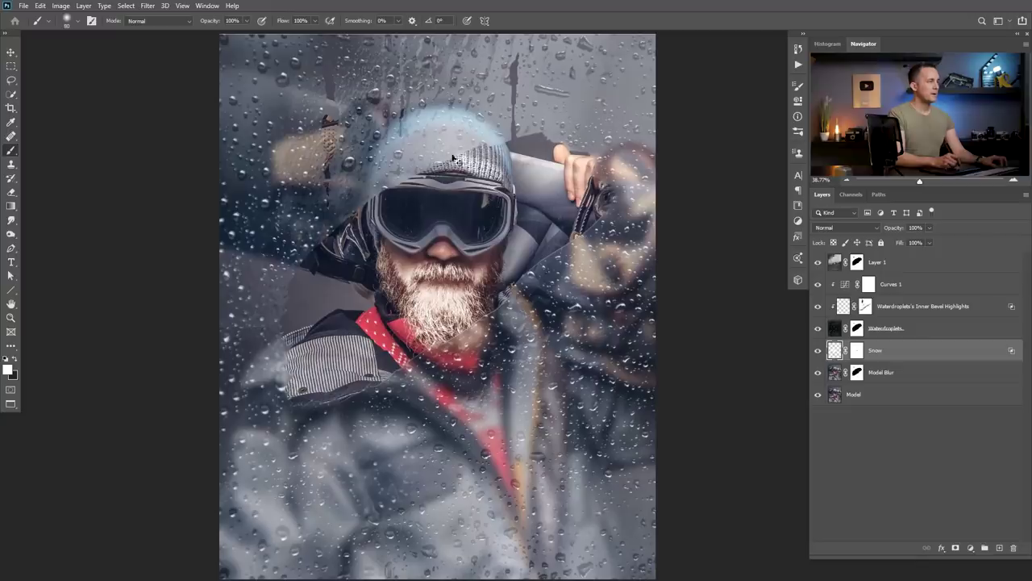
Hide and show the Snow layer to compare the beard with and without the snow.
scroll(498, 266, "down", 3)
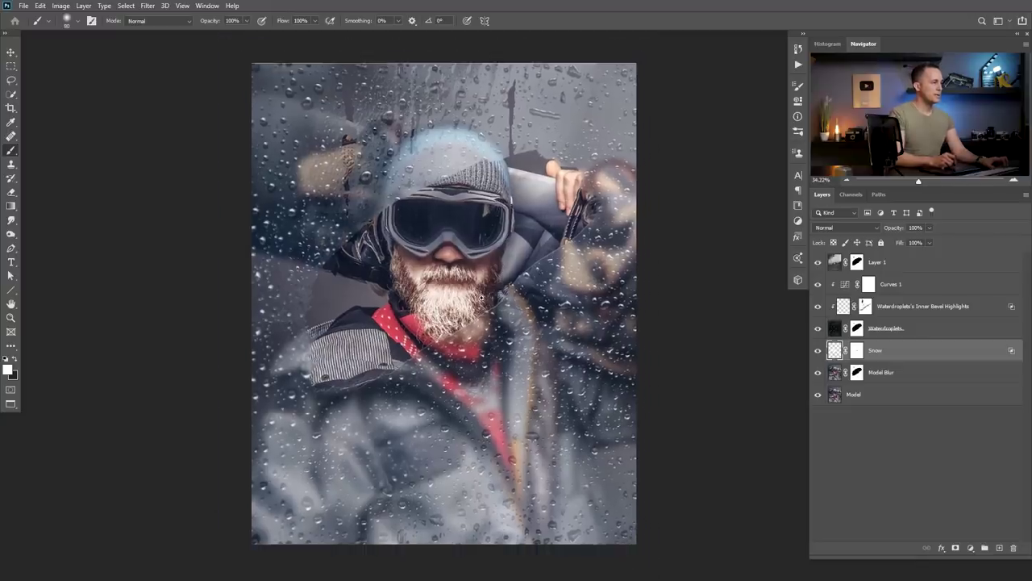
left_click(818, 351)
left_click(818, 351)
scroll(655, 310, "up", 2)
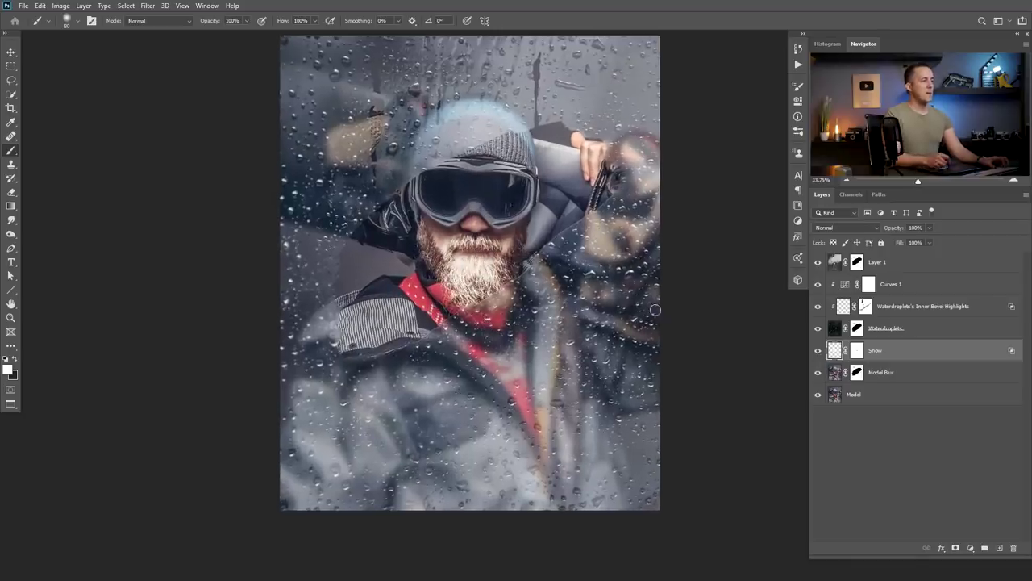
Refine the snow on the beard in the Snow layer mask, painting white and then black at 10% opacity.
left_click(853, 349)
left_click_drag(466, 270, 494, 272)
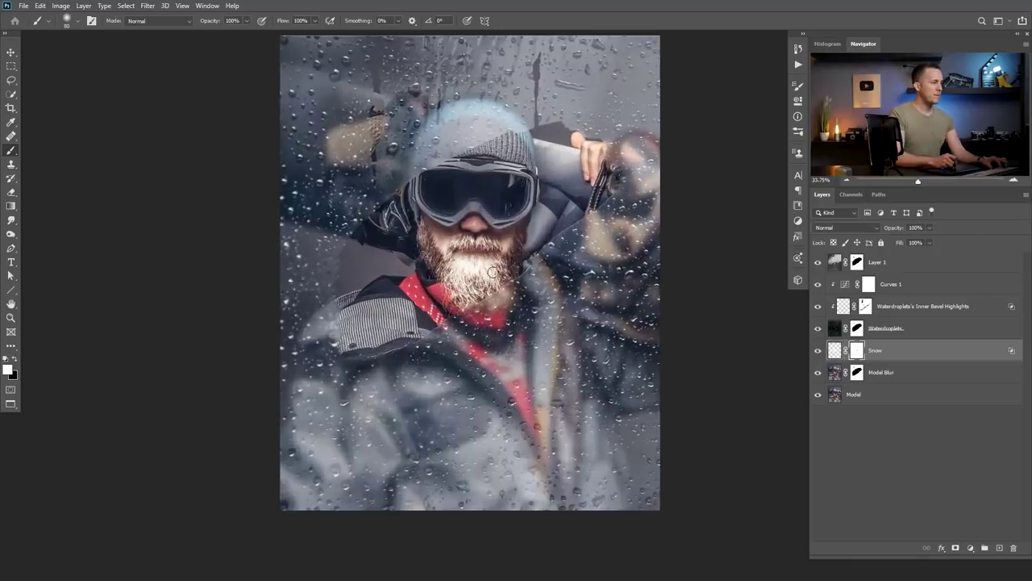
key("x")
key("1")
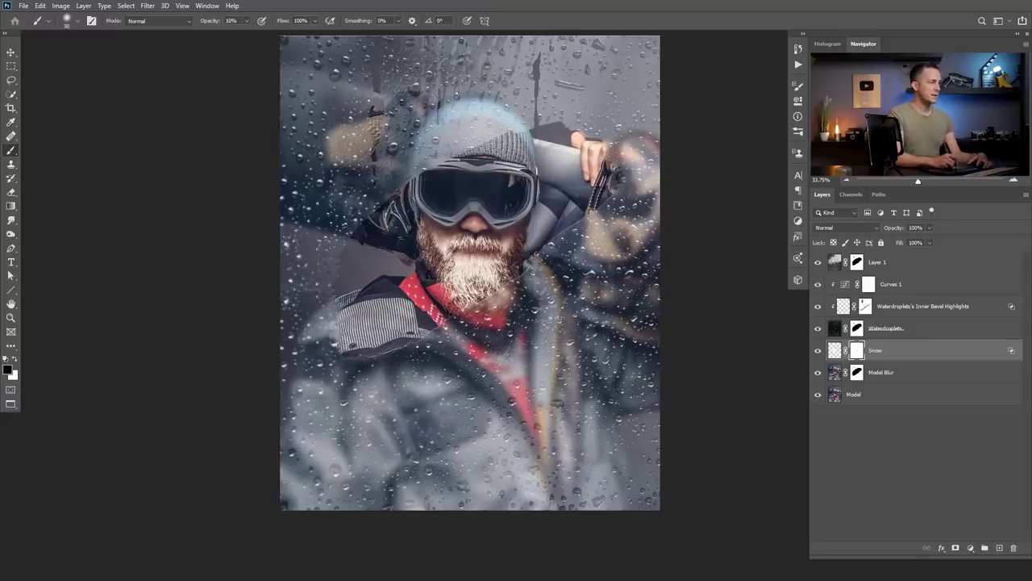
scroll(495, 283, "down", 2)
left_click_drag(495, 283, 475, 298)
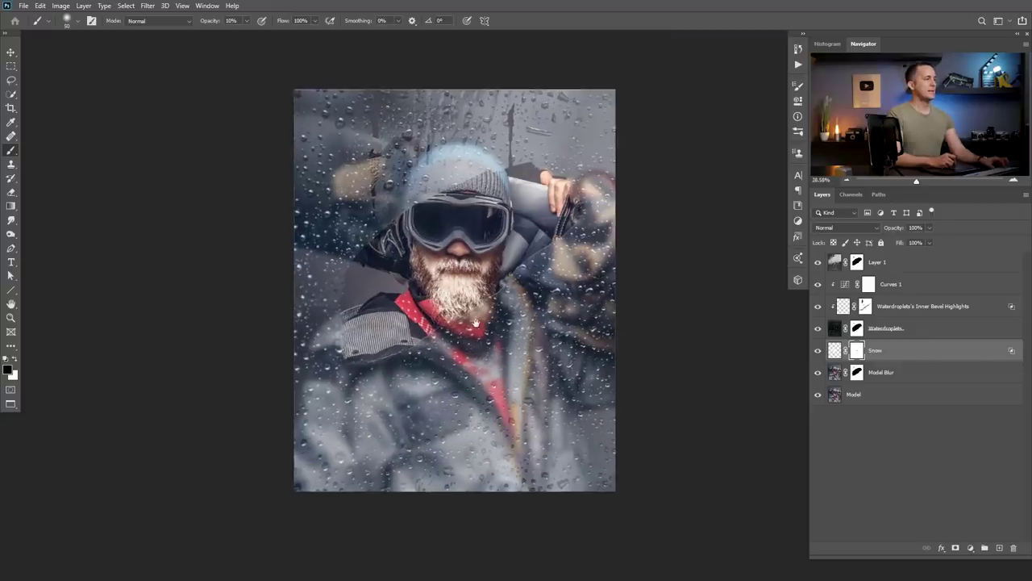
Add a darkening Curves adjustment above Model Blur with a point at input 145, output 82, and invert its mask.
left_click(836, 372)
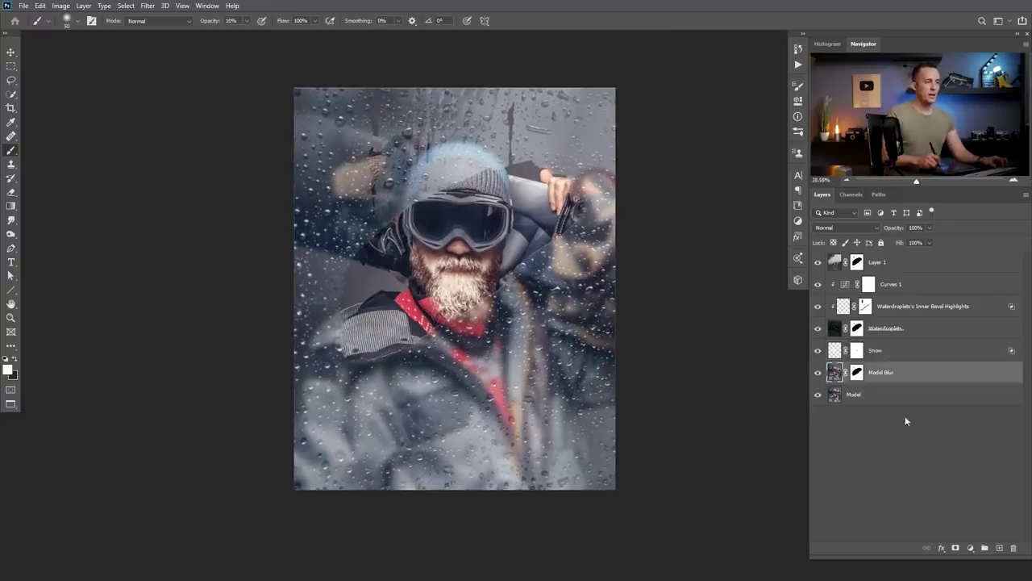
left_click(971, 548)
left_click(962, 411)
left_click_drag(715, 198, 719, 220)
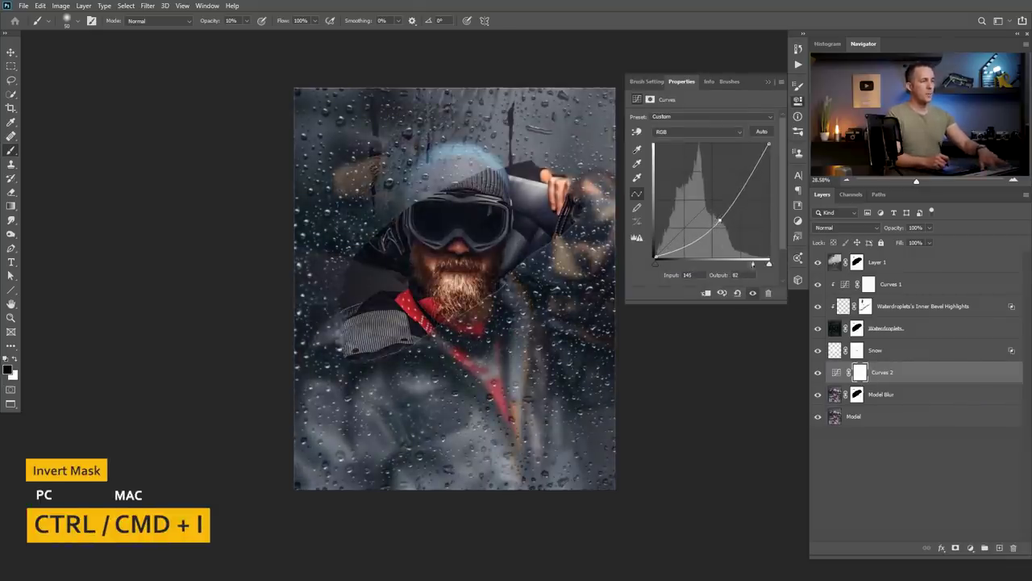
key("ctrl+i")
Darken the lower part of the portrait by painting white on the Curves 2 mask with a 1000 px brush at 10% opacity.
key("x")
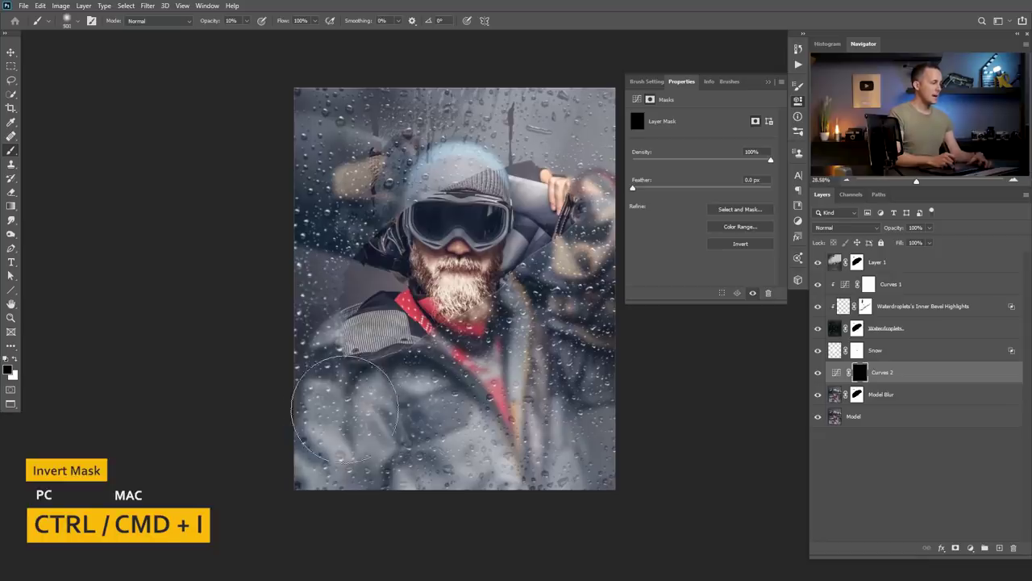
key("bracketright")
key("bracketright")
key("bracketright")
key("bracketright")
key("bracketright")
key("bracketright")
key("bracketright")
key("bracketright")
key("bracketright")
key("bracketright")
key("bracketright")
key("bracketright")
mouse_move(388, 427)
left_mouse_down()
mouse_move(534, 475)
mouse_move(590, 460)
mouse_move(441, 466)
mouse_move(482, 460)
left_mouse_up()
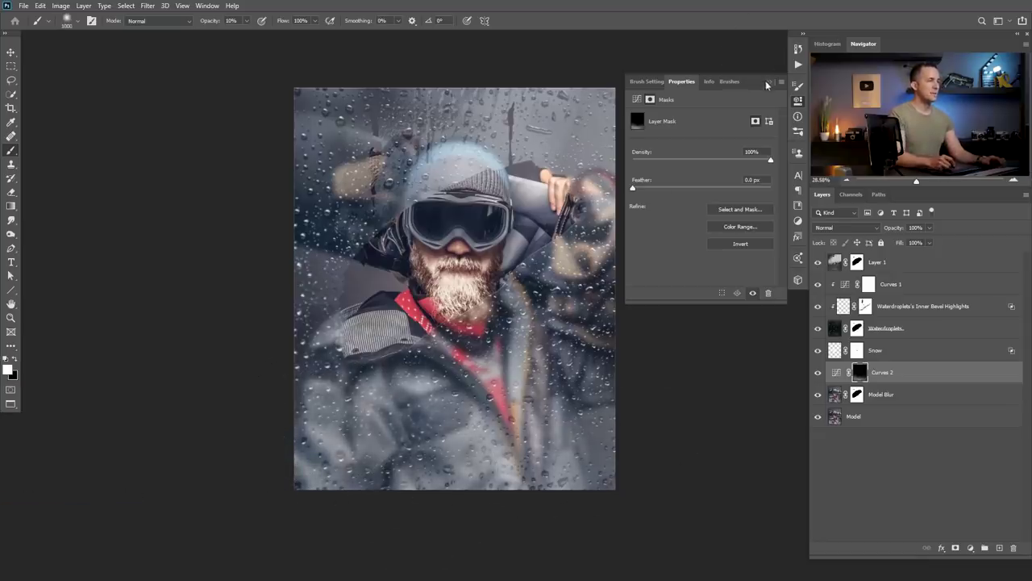
left_click(767, 82)
Build up the darkening over the jacket and lower corners on the Curves 2 mask with white at 20% opacity.
key("x")
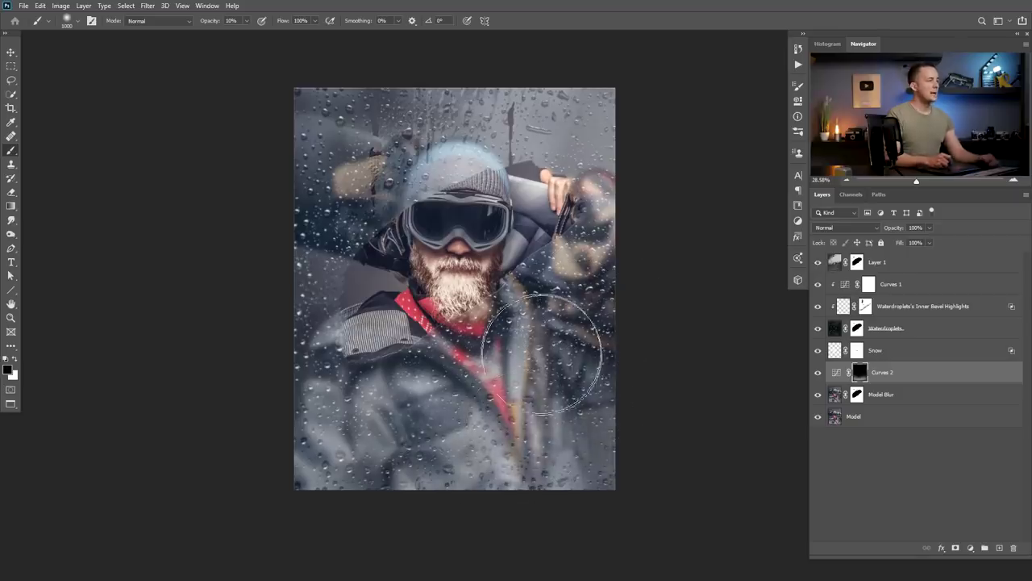
key("x")
key("2")
mouse_move(594, 444)
left_mouse_down()
mouse_move(514, 475)
mouse_move(574, 454)
mouse_move(287, 476)
mouse_move(407, 514)
mouse_move(321, 445)
mouse_move(553, 456)
mouse_move(484, 474)
left_mouse_up()
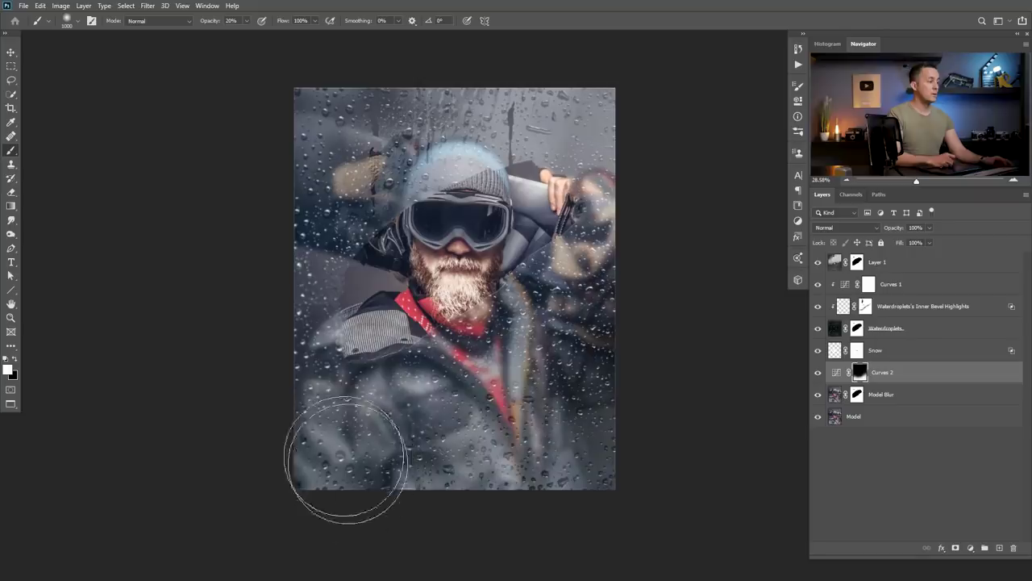
scroll(582, 404, "down", 2)
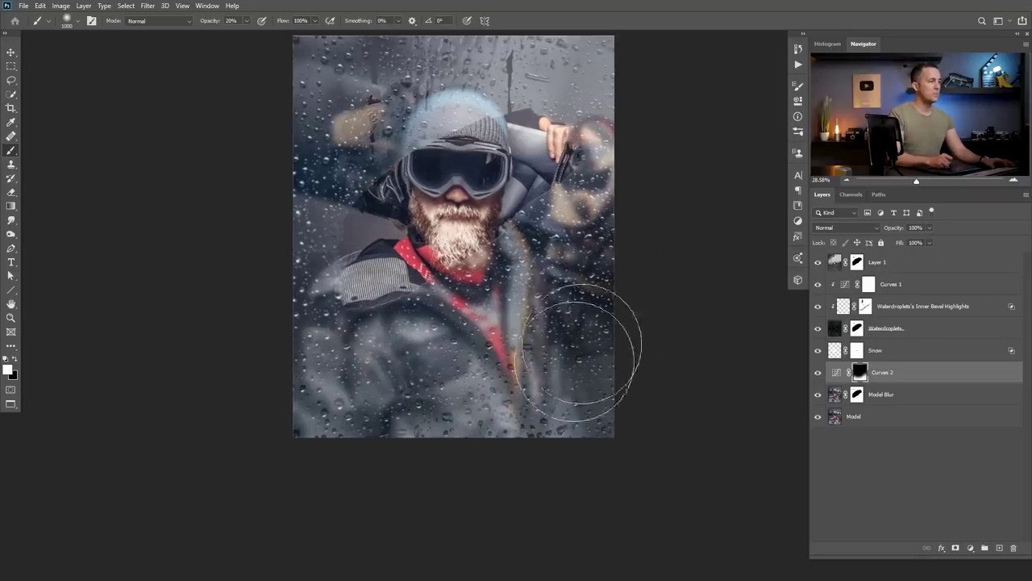
scroll(585, 355, "up", 3)
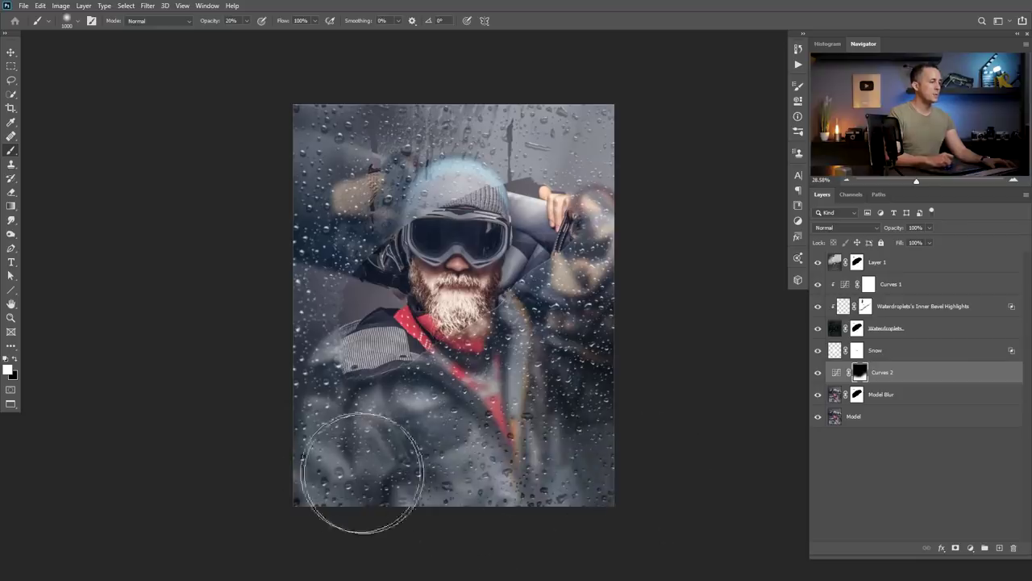
Deepen smaller areas of the jacket on the Curves 2 mask with a 300 px white brush at 20% opacity.
key("bracketleft")
key("bracketleft")
key("bracketleft")
key("bracketleft")
key("bracketleft")
key("bracketleft")
key("bracketleft")
key("bracketleft")
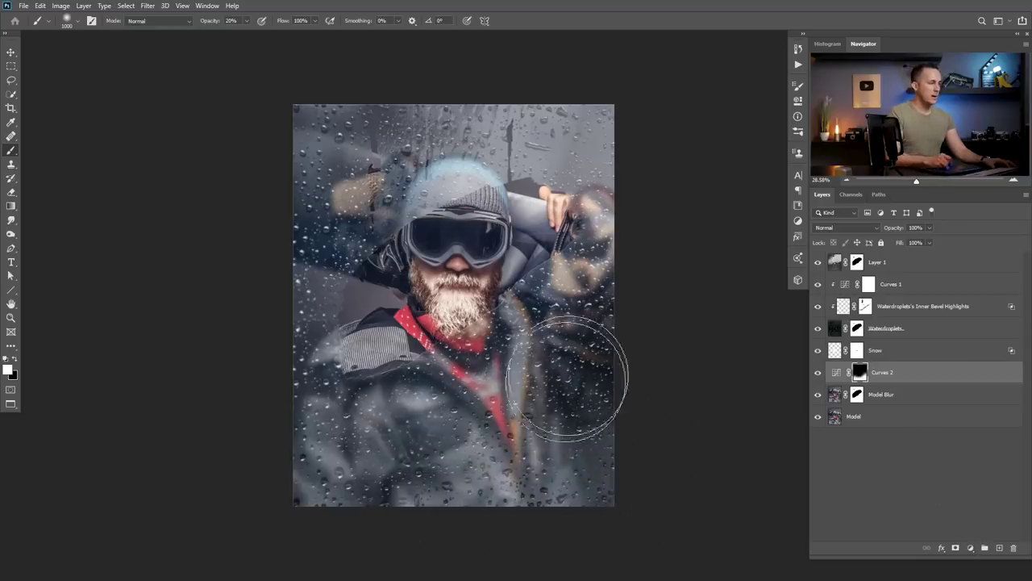
key("bracketright")
Darken the Curves 2 adjustment further by moving its curve point to input 149, output 76.
left_click(837, 372)
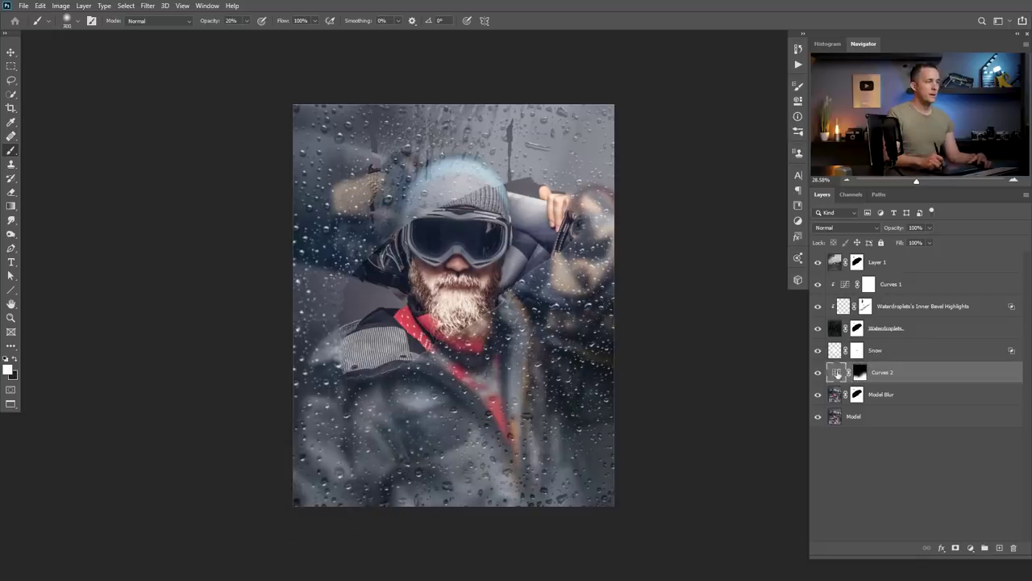
double_click(837, 374)
left_click_drag(721, 220, 723, 225)
Add a brightening Curves adjustment above Curves 2 with a point at input 106, output 161, and invert its mask.
left_click(969, 548)
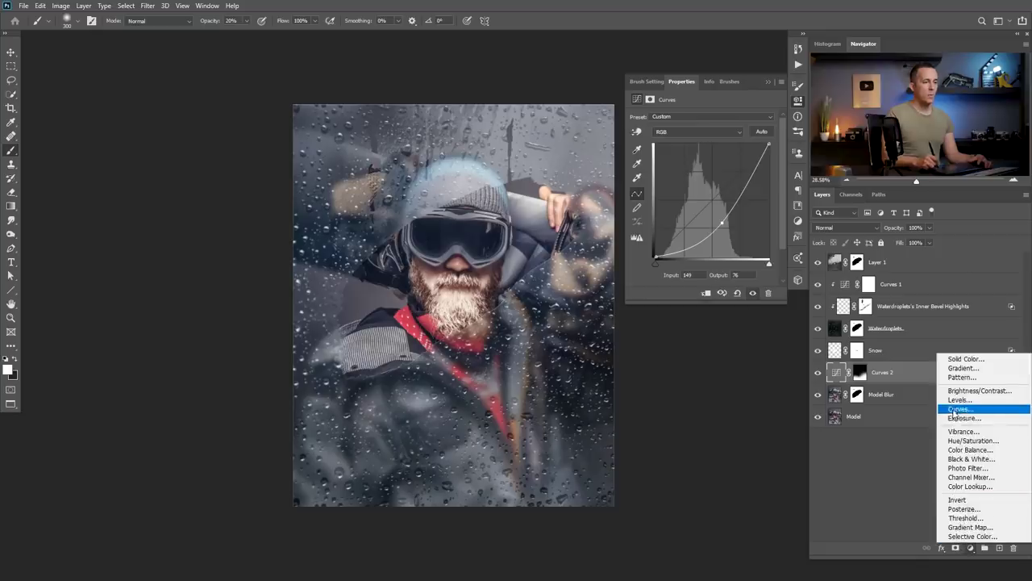
left_click(959, 409)
left_click_drag(702, 208, 701, 184)
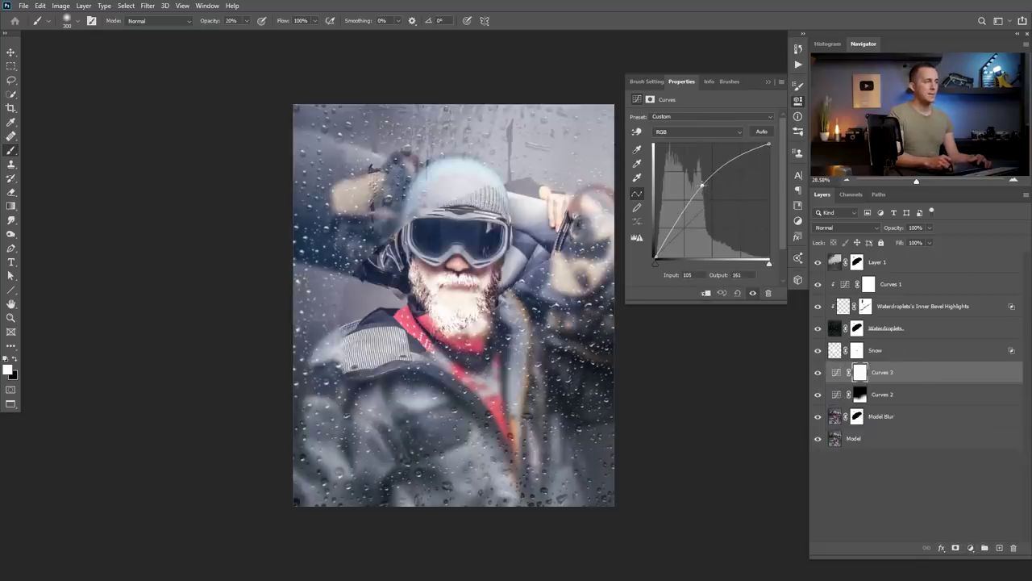
key("ctrl+i")
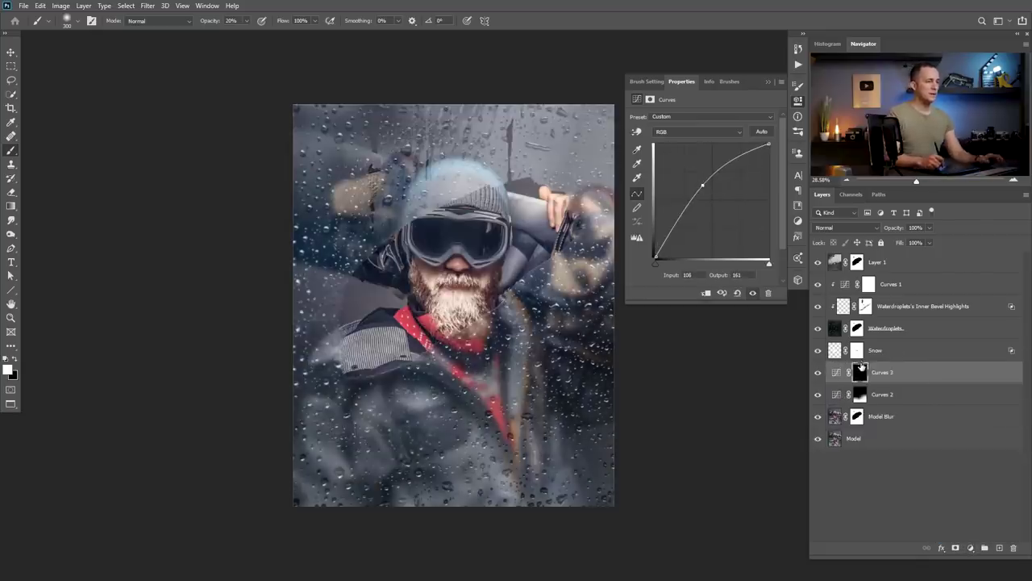
Brighten the face and hat by painting white on the Curves 3 mask with a 1200 px brush at 20% and 10% opacity.
key("bracketright")
key("bracketright")
key("bracketright")
key("bracketright")
key("bracketright")
key("bracketright")
key("bracketright")
key("bracketright")
key("bracketright")
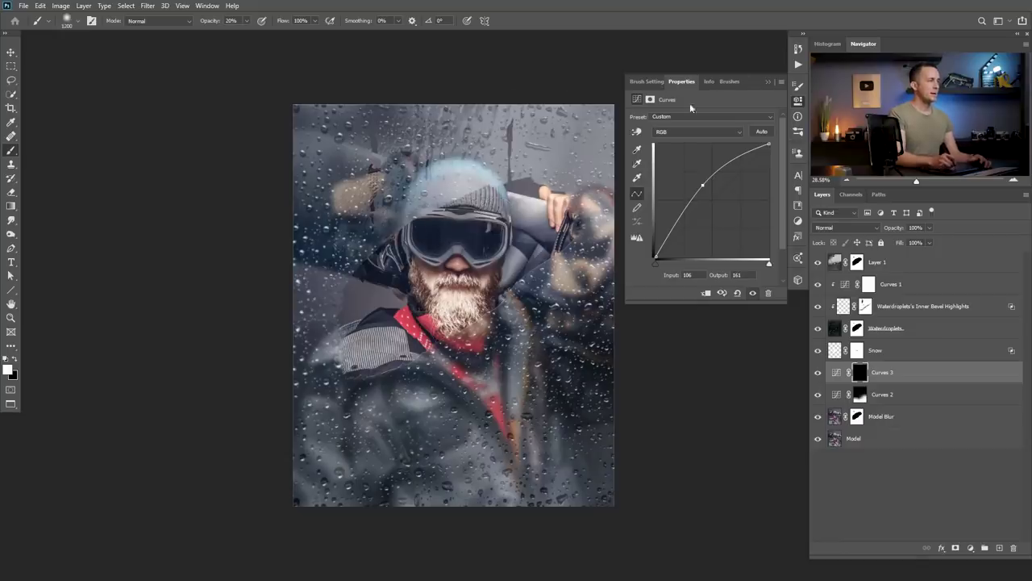
left_click(769, 81)
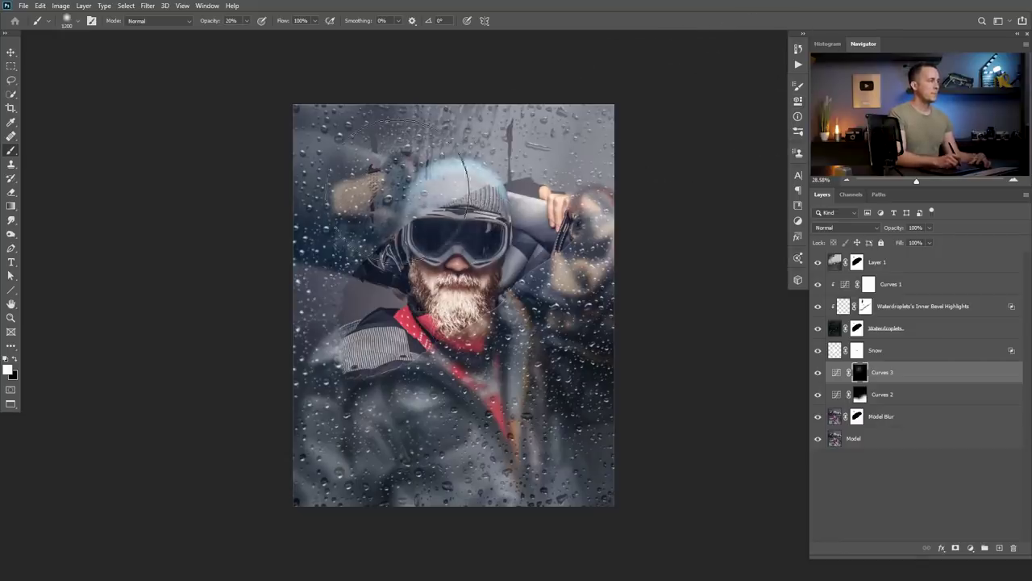
key("1")
left_click_drag(468, 242, 496, 181)
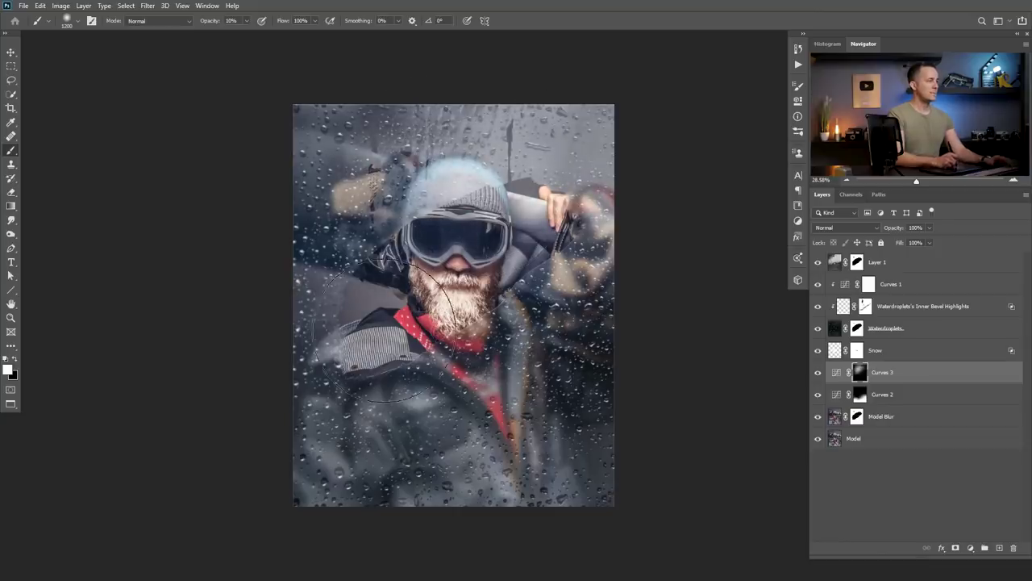
Refine the brightening around the goggles and face on the Curves 3 mask with a 300 px white brush at 10% opacity.
key("bracketleft")
key("bracketleft")
key("bracketleft")
key("bracketleft")
key("bracketleft")
key("bracketleft")
key("bracketleft")
key("bracketleft")
key("bracketleft")
key("bracketleft")
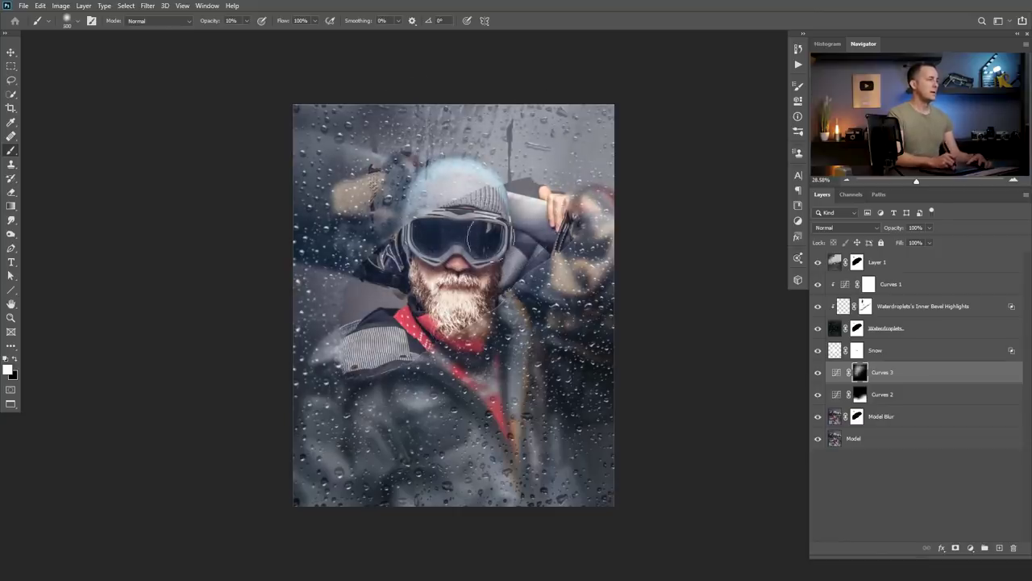
scroll(444, 250, "up", 3)
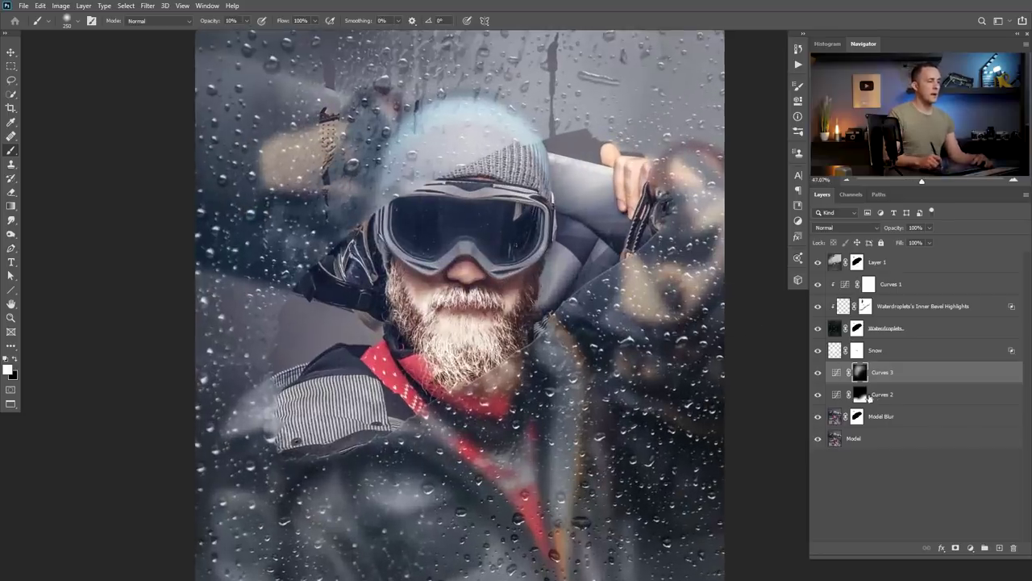
Darken fine details around the goggles and face on the Curves 2 mask with a small white brush at 10% opacity.
key("alt+bracketleft")
key("x")
key("bracketleft")
key("bracketleft")
key("bracketleft")
key("bracketleft")
key("bracketleft")
key("bracketleft")
key("bracketleft")
key("bracketleft")
key("bracketleft")
key("bracketleft")
key("bracketleft")
key("bracketleft")
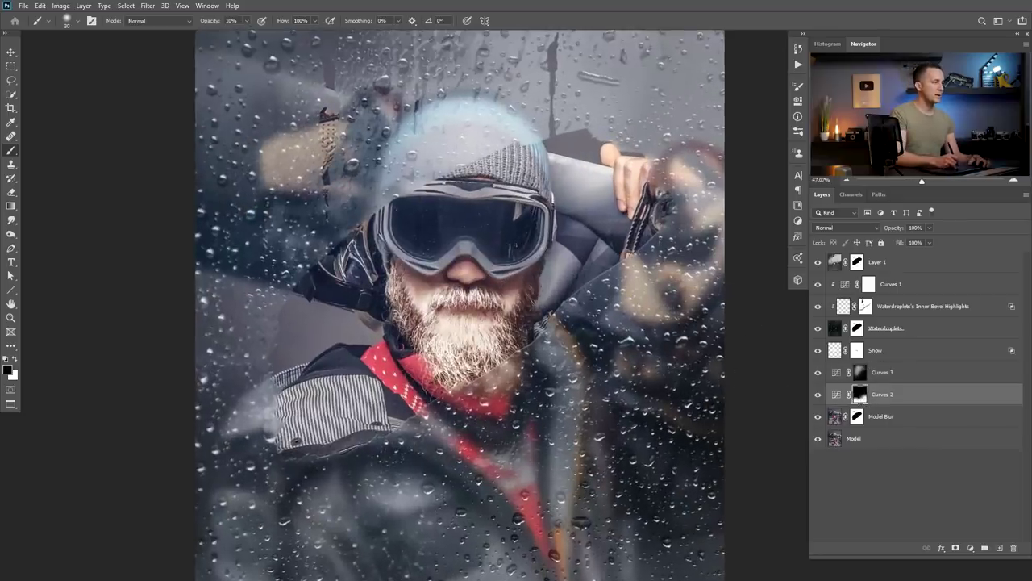
key("x")
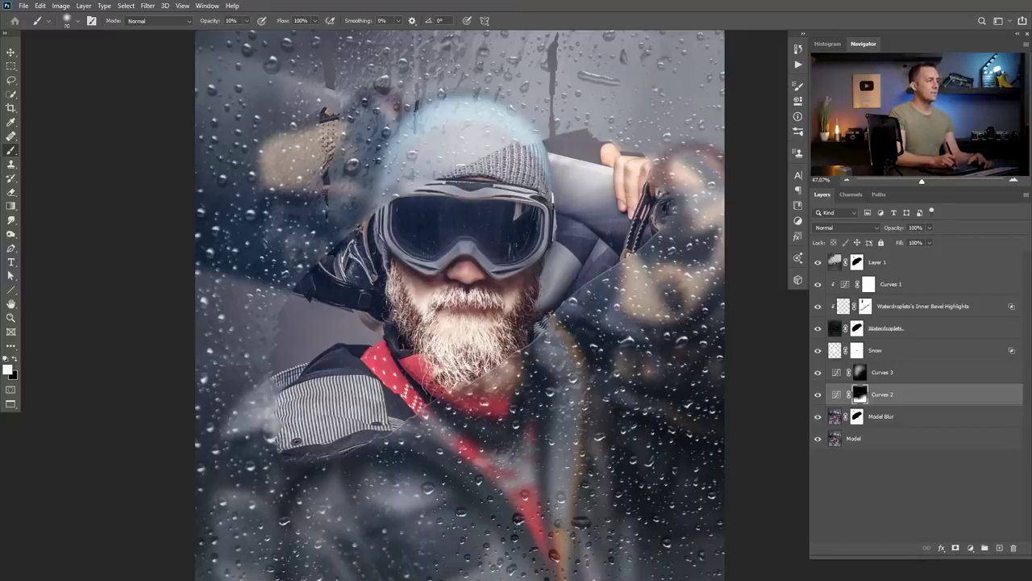
Shade both side edges of the hat on the Curves 2 mask with a 150 px white brush at 10% opacity.
key("]")
left_click_drag(537, 165, 516, 122)
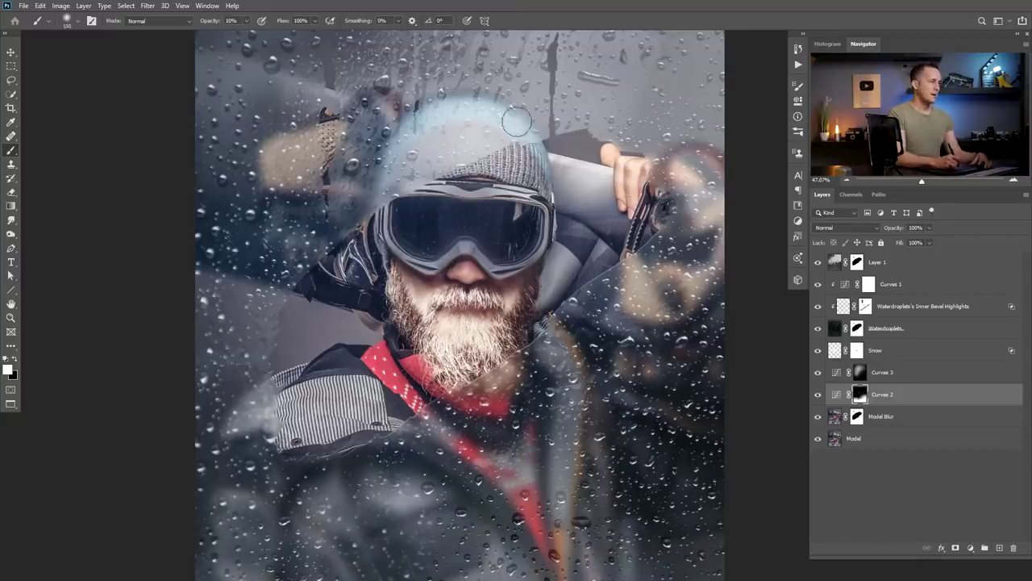
left_click_drag(378, 196, 422, 122)
left_click_drag(397, 178, 432, 116)
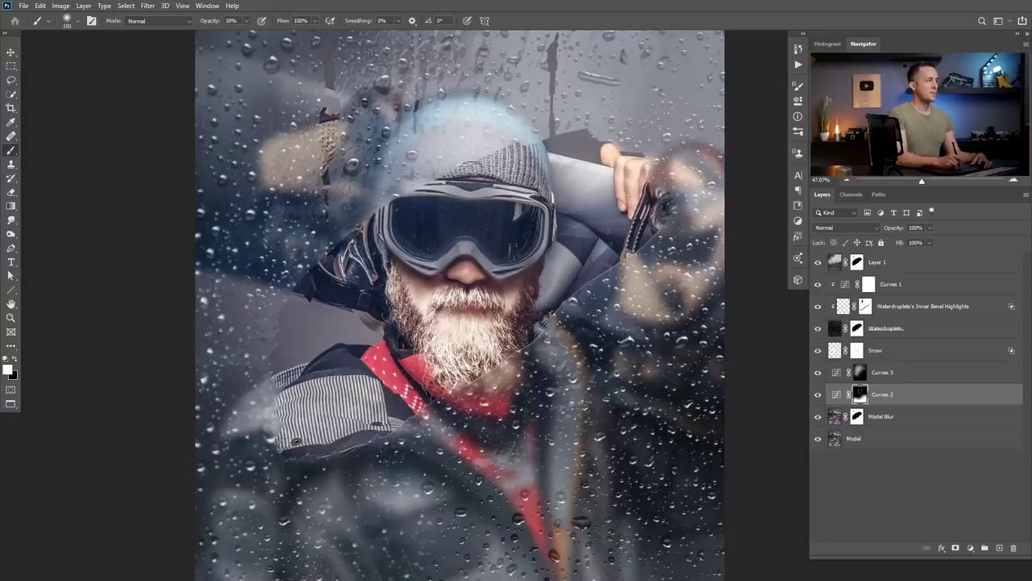
mouse_move(547, 164)
left_mouse_down()
mouse_move(511, 126)
mouse_move(453, 167)
mouse_move(560, 171)
mouse_move(524, 109)
mouse_move(505, 129)
left_mouse_up()
scroll(531, 173, "down", 7)
left_click_drag(531, 177, 500, 155)
scroll(521, 190, "up", 1)
left_click_drag(531, 198, 522, 205)
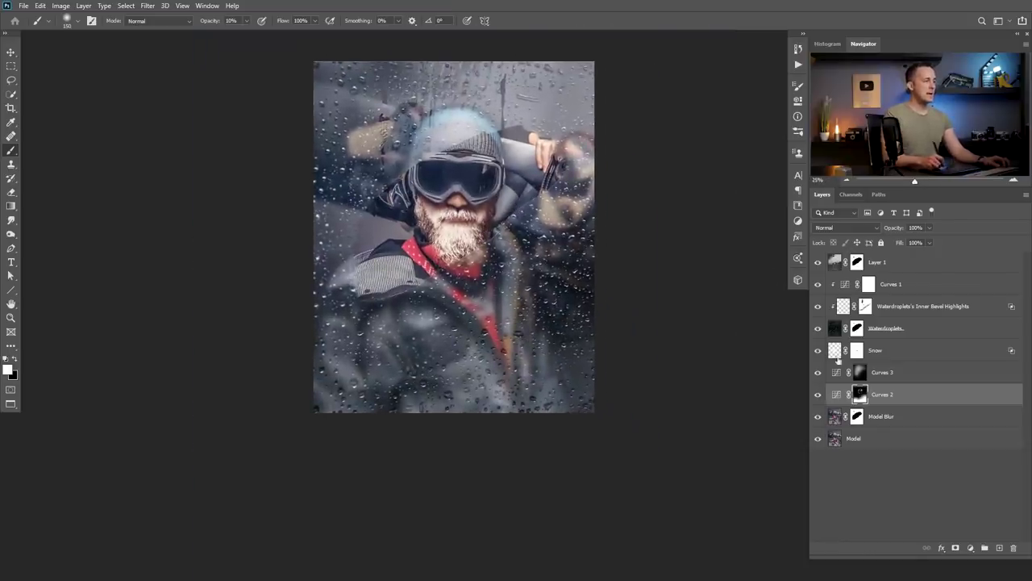
Merge all visible layers into a new layer above Layer 1 and start the Camera Raw Filter on it.
left_click(843, 270)
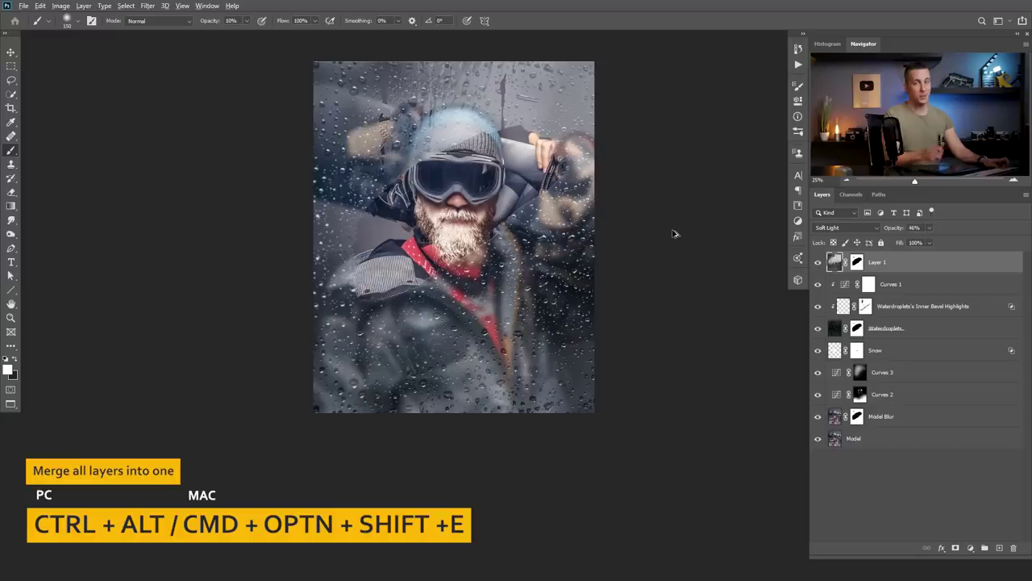
key("ctrl+alt+shift+e")
left_click(147, 6)
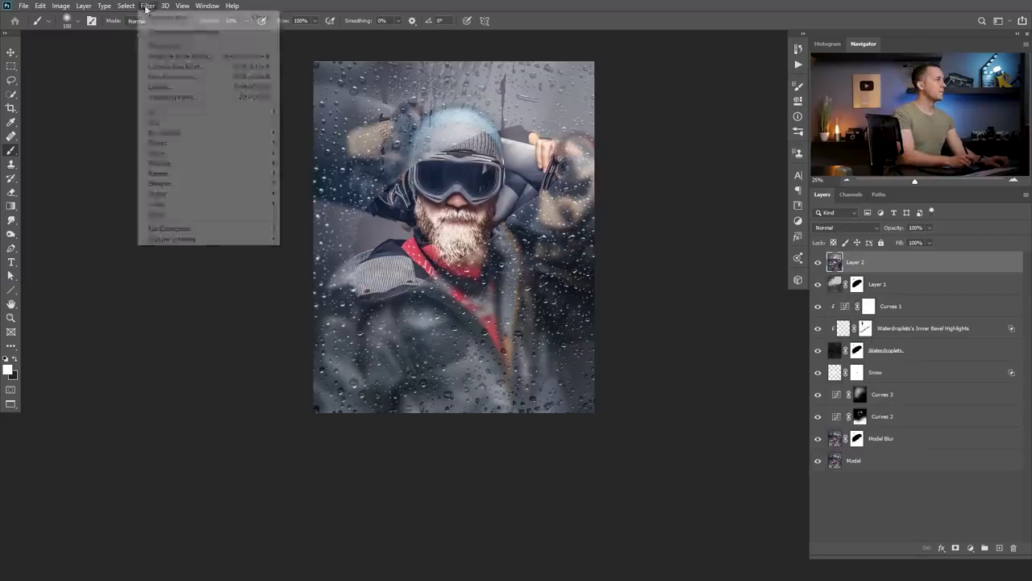
left_click(179, 77)
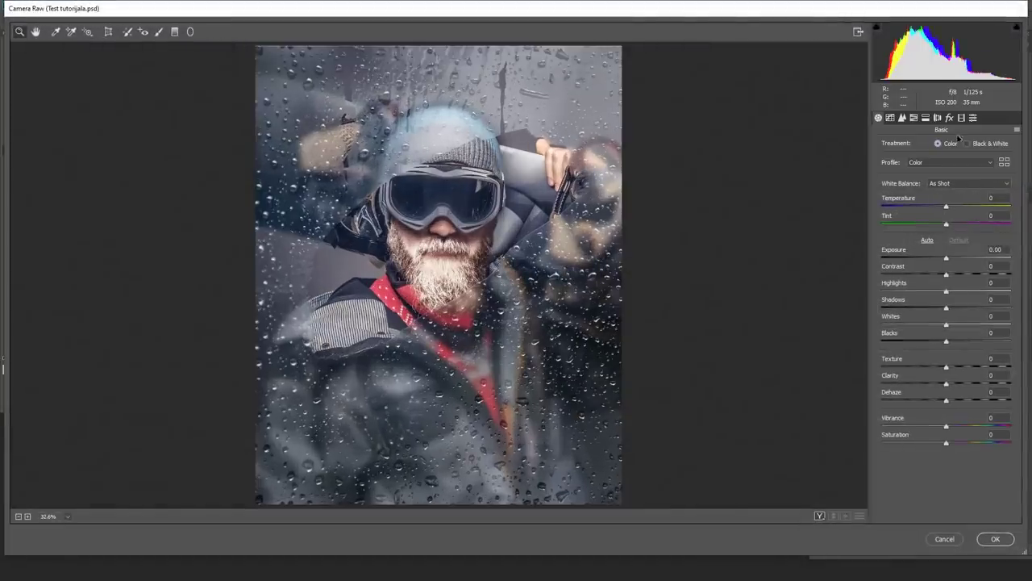
Add a dark post-crop vignette with amount -22 and feather 63.
left_click(961, 117)
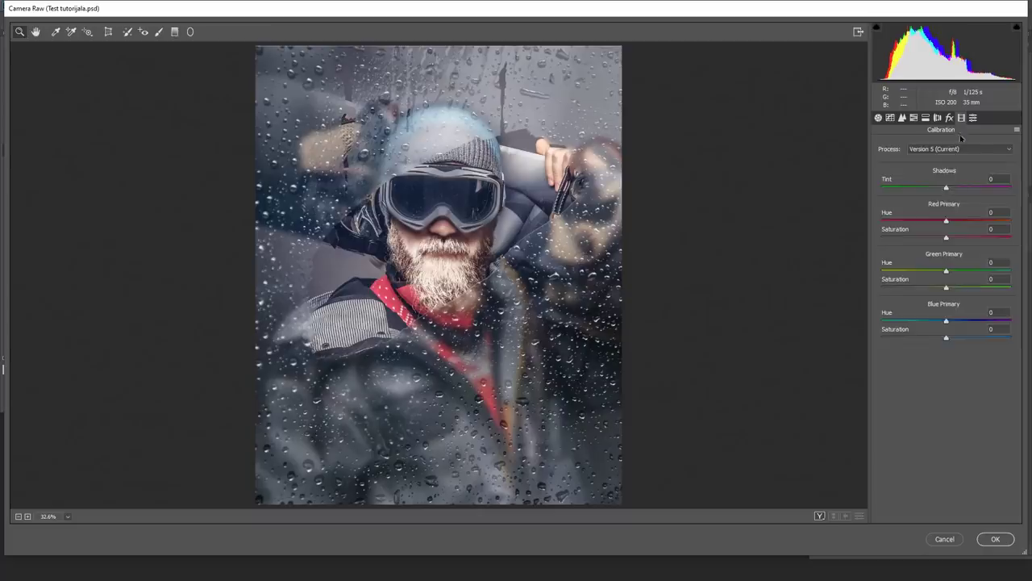
left_click(949, 117)
left_click_drag(945, 258, 932, 258)
left_click_drag(946, 310, 965, 288)
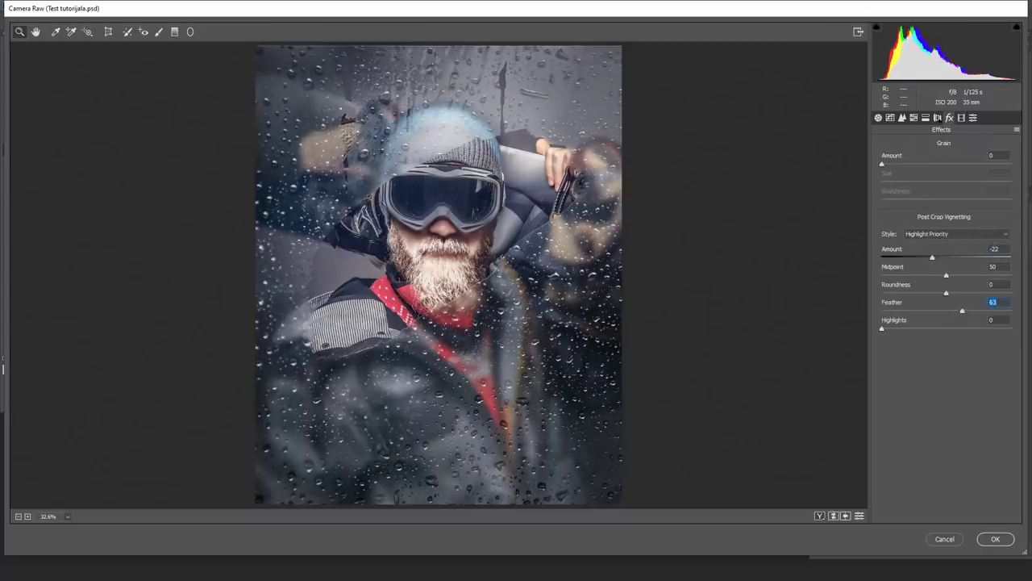
Split-tone the shadows with hue 216, saturation 18 and balance +39, and reduce the saturation of the blues.
left_click(926, 118)
left_click_drag(953, 246, 959, 243)
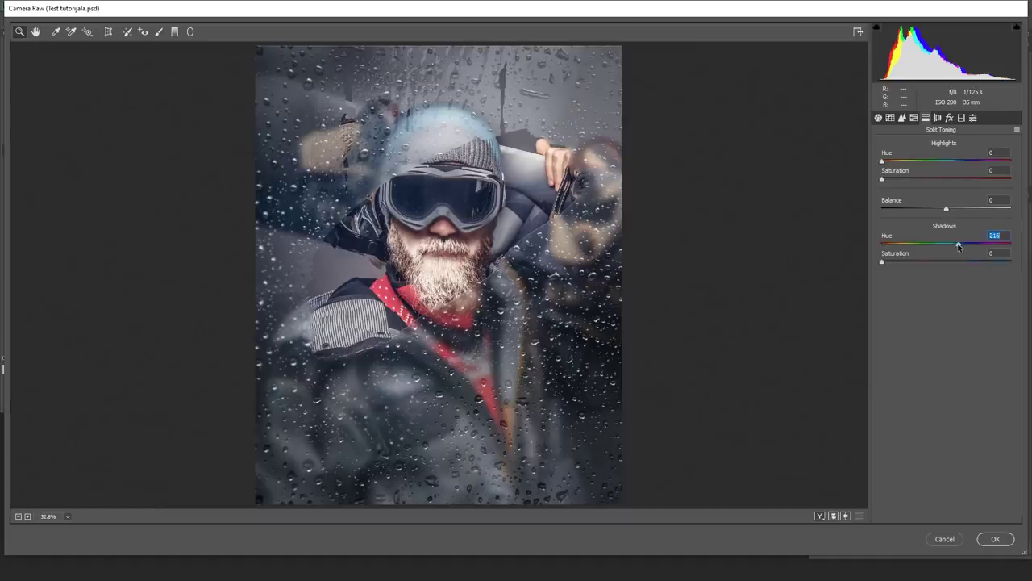
left_click(903, 262)
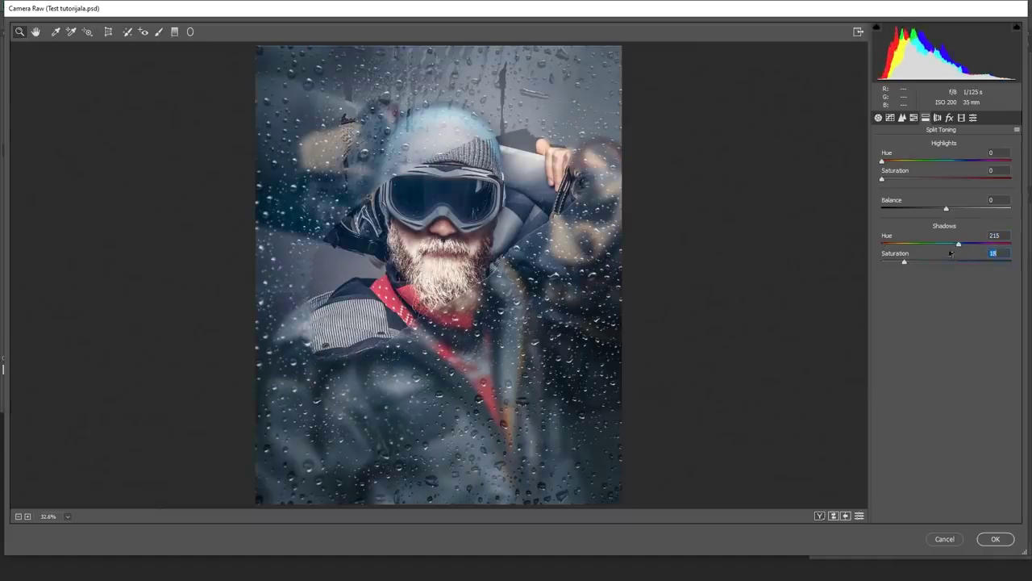
left_click_drag(958, 246, 962, 246)
left_click_drag(949, 209, 968, 210)
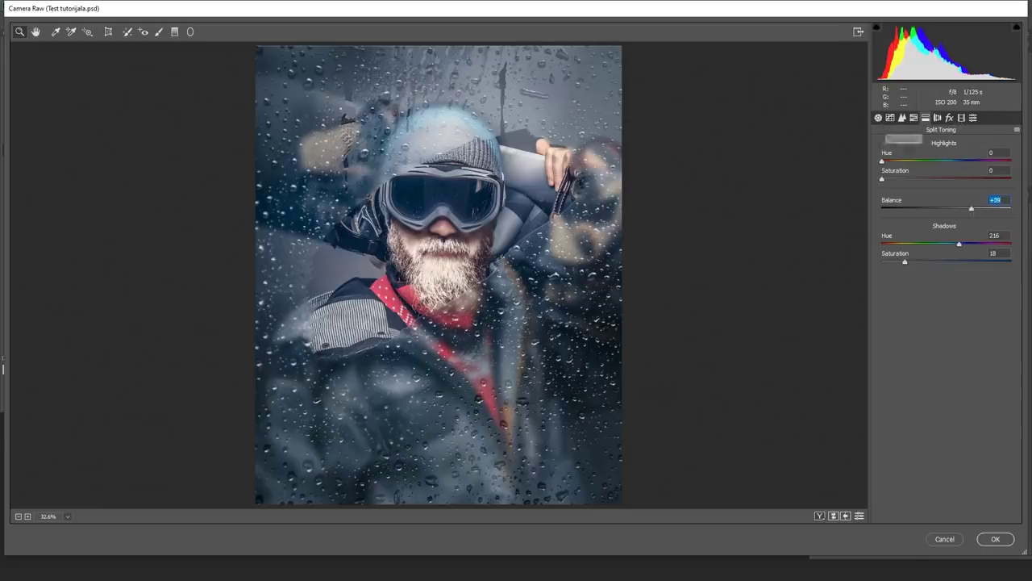
left_click(914, 118)
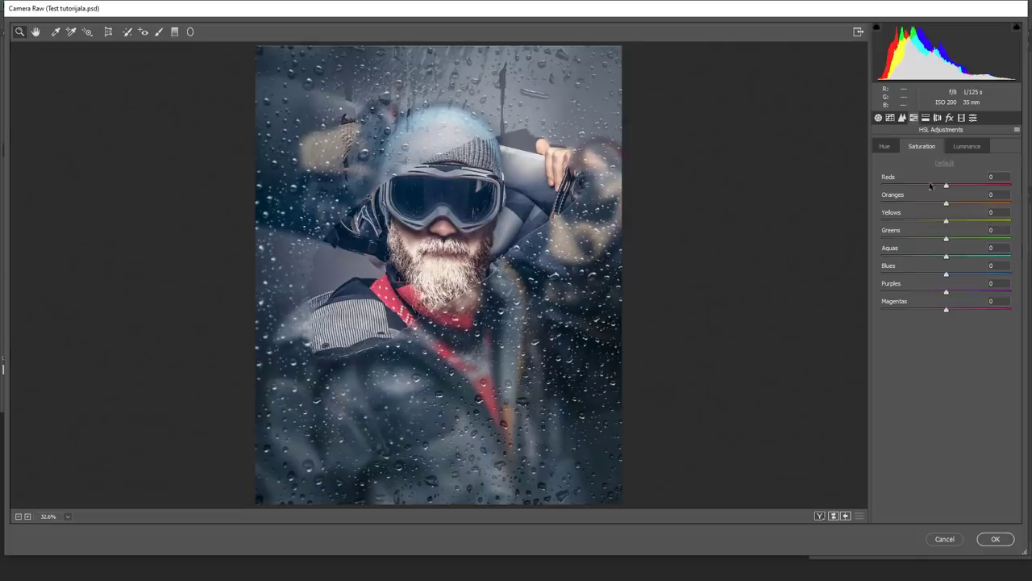
mouse_move(942, 275)
left_mouse_down()
mouse_move(910, 276)
mouse_move(926, 276)
left_mouse_up()
Set the basic adjustments to contrast +12, shadows +15, blacks -11, texture +12, clarity +18, vibrance +13 and saturation -6.
left_click(878, 118)
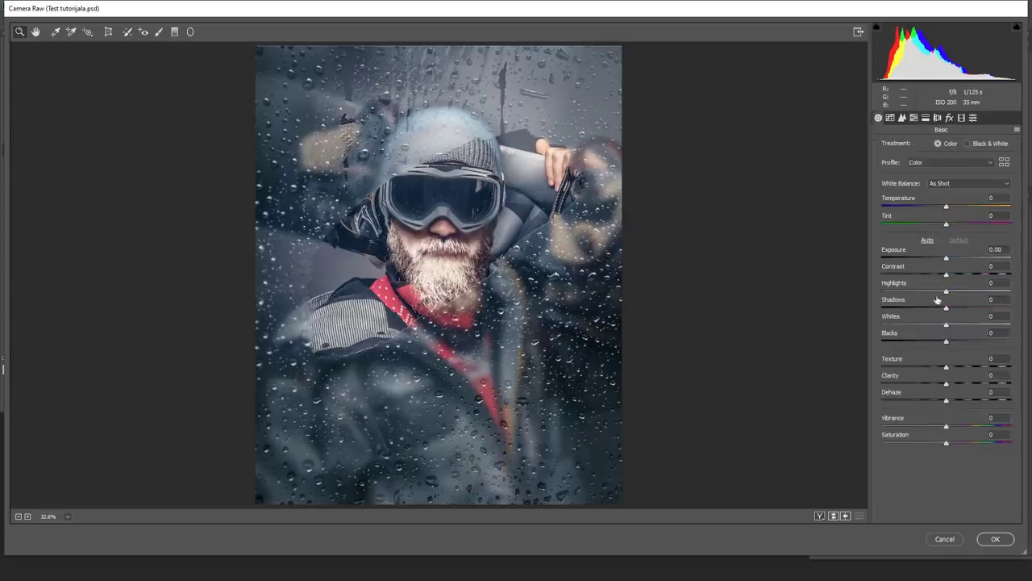
left_click_drag(947, 274, 954, 275)
left_click_drag(947, 387, 957, 367)
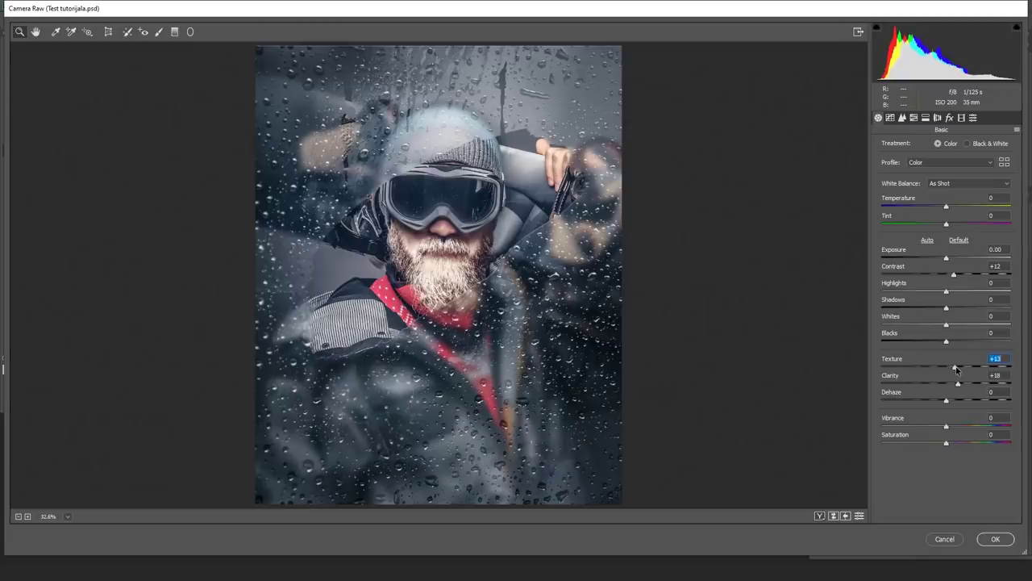
mouse_move(948, 309)
left_mouse_down()
mouse_move(937, 342)
mouse_move(959, 312)
left_mouse_up()
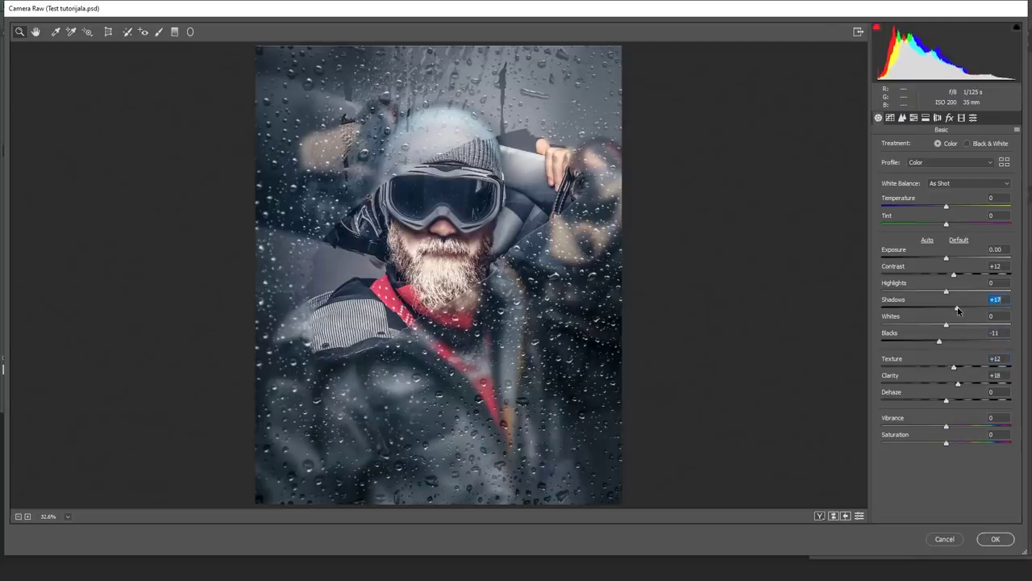
left_click_drag(946, 426, 941, 442)
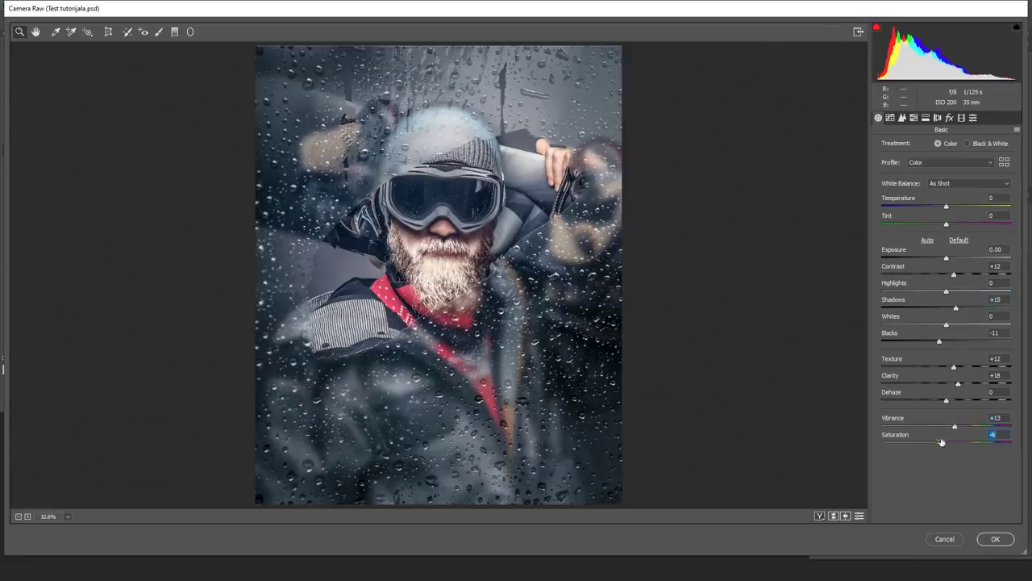
Add a radial filter and shrink and centre its ellipse around the man's head, from the hat to the upper chest.
left_click(190, 32)
left_click_drag(440, 274, 624, 503)
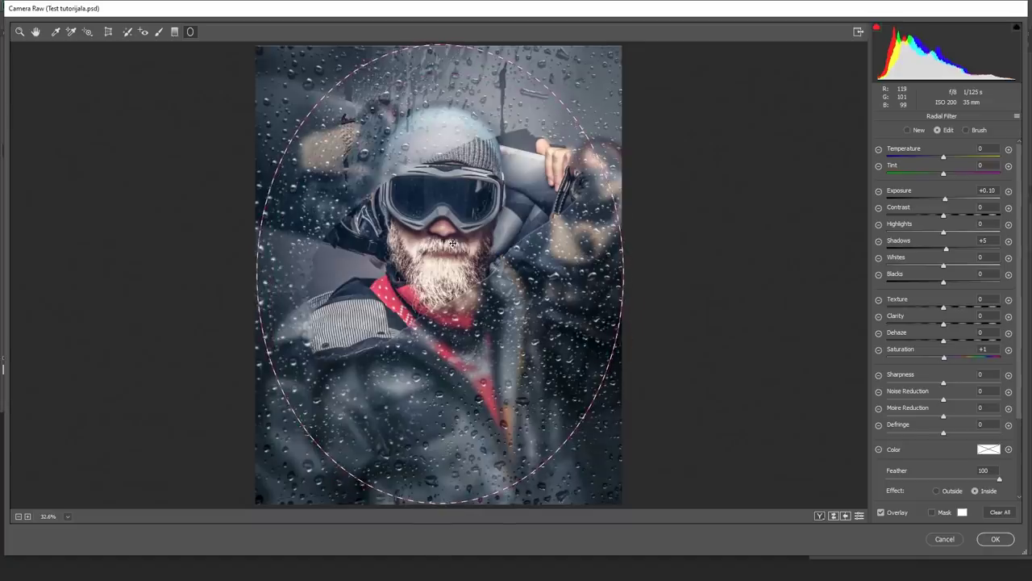
left_click_drag(440, 46, 439, 133)
left_click_drag(256, 278, 323, 277)
left_click_drag(435, 274, 443, 241)
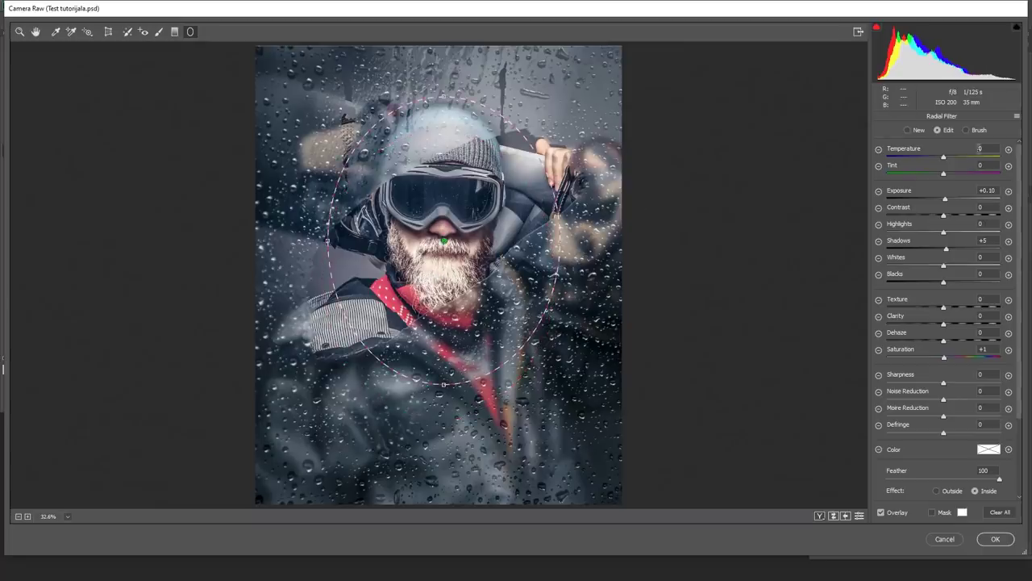
Set the radial filter's exposure to +0.10, compare the before and after preview, and apply the Camera Raw adjustments.
left_click(947, 200)
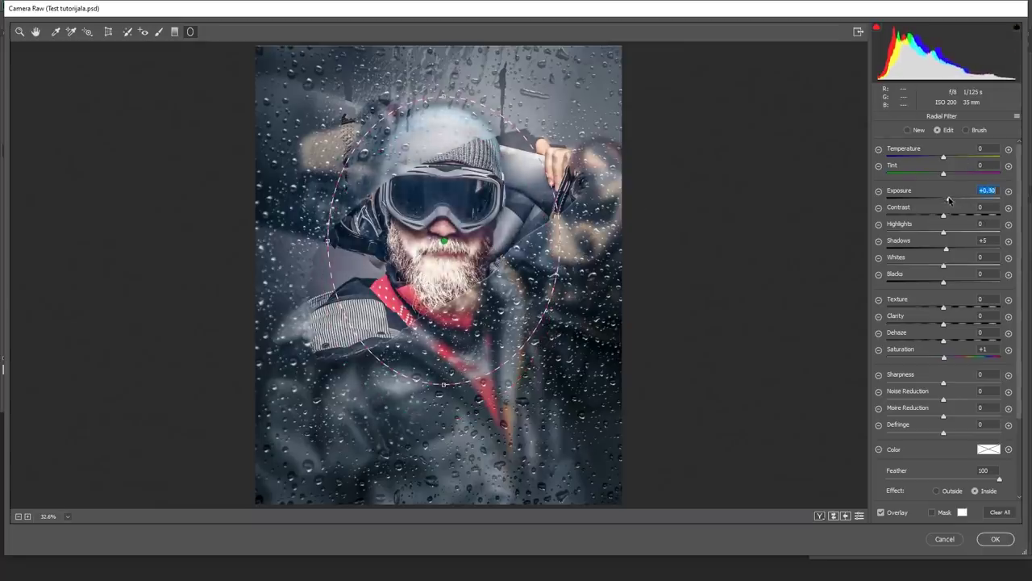
left_click_drag(947, 200, 950, 204)
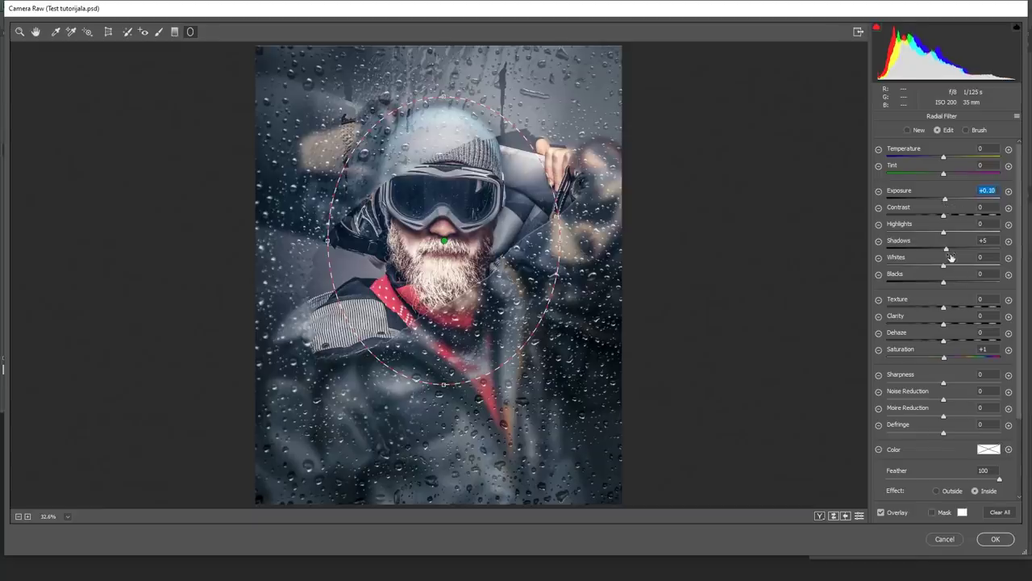
key("p")
key("p")
left_click(995, 538)
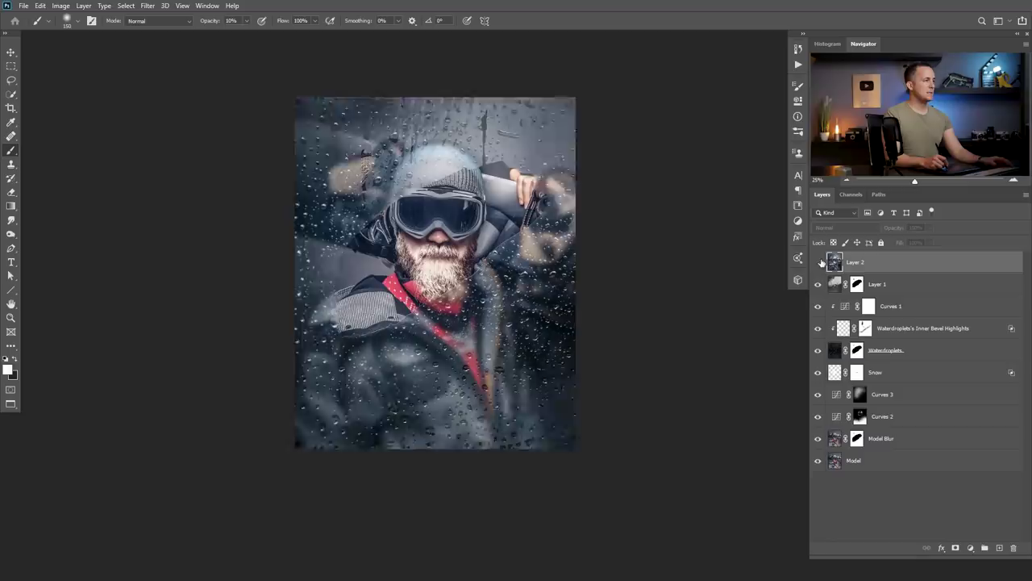
Compare the image with and without Layer 2, and the finished composite against the original Model layer alone.
left_click(818, 262)
left_click(817, 262)
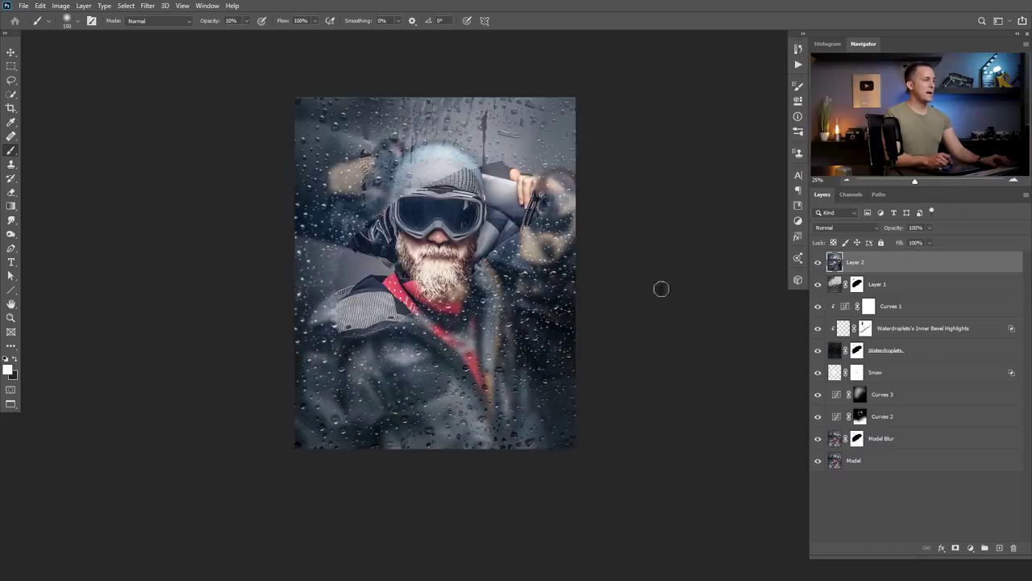
left_click_drag(485, 307, 496, 304)
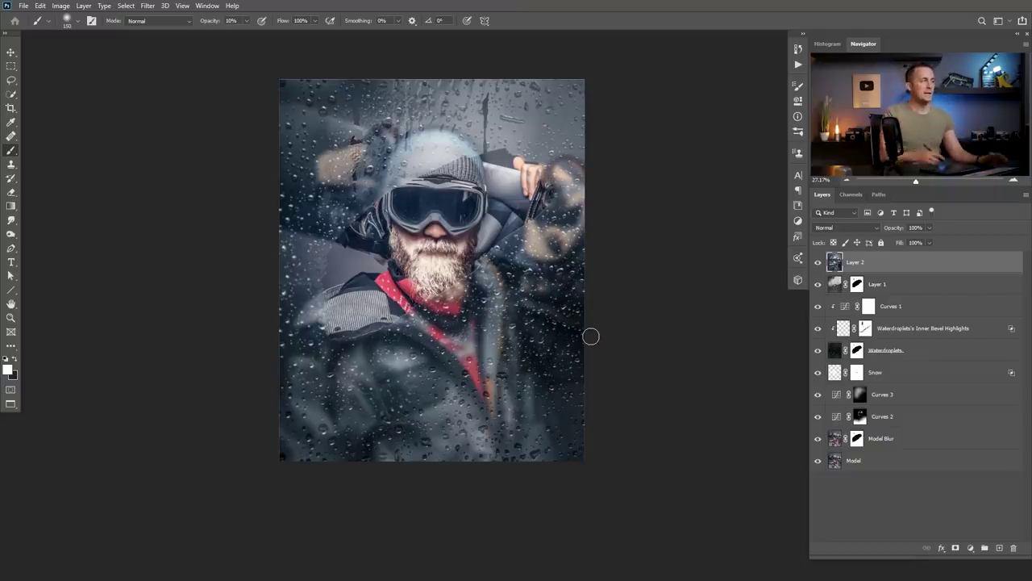
left_click(818, 460, "alt")
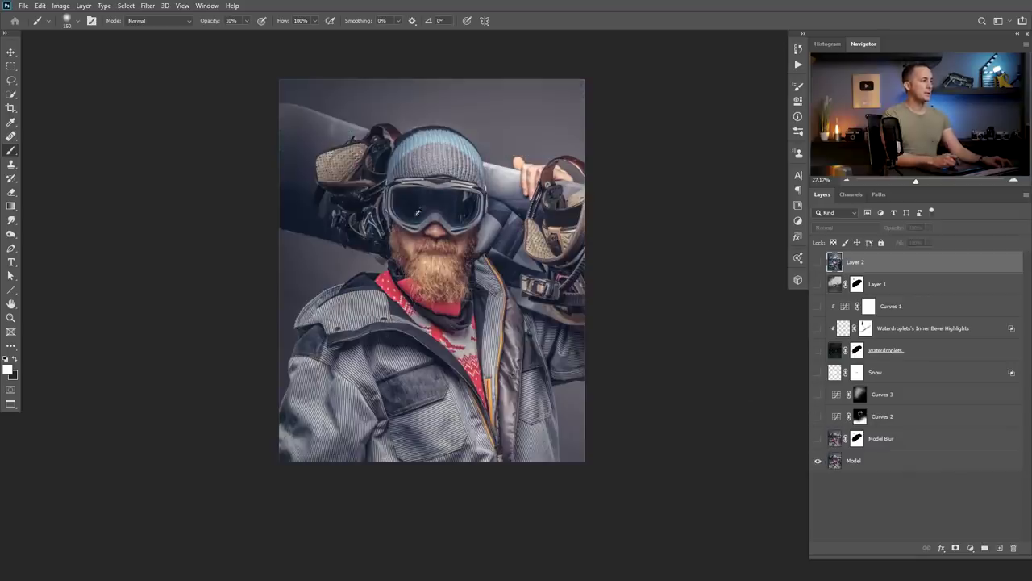
left_click(818, 460, "alt")
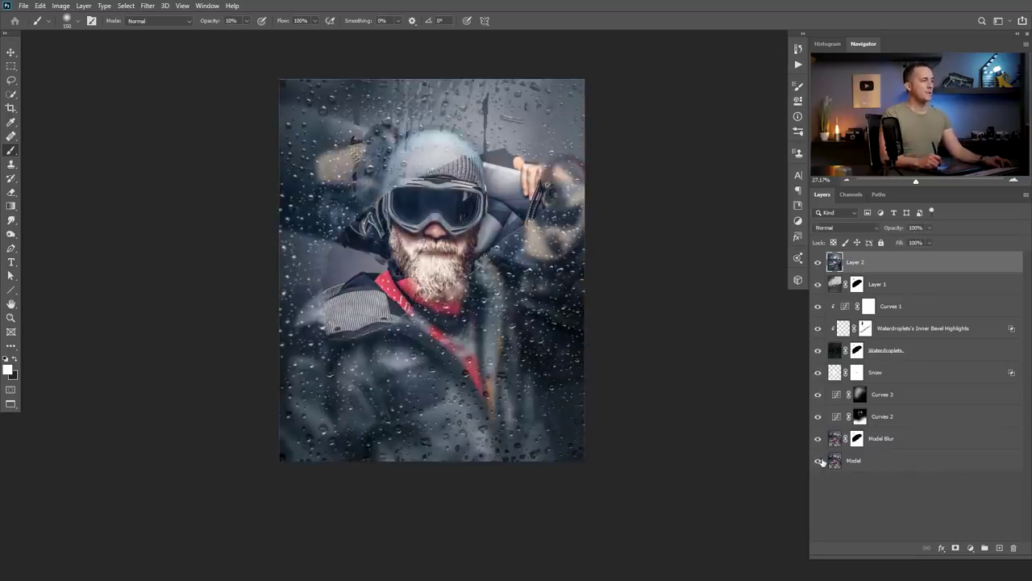